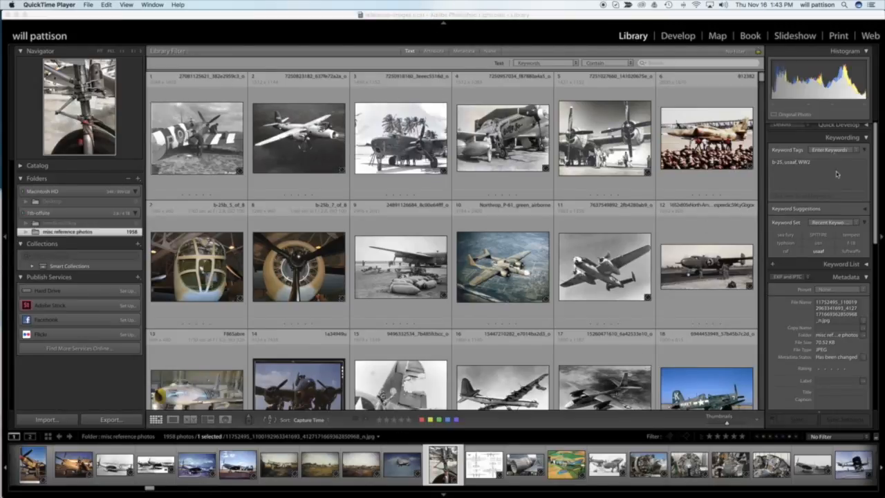
Open the selected landing gear photo in the Develop module and convert it to Black & White.
{"action": "left_click", "coordinate": [877, 172]}
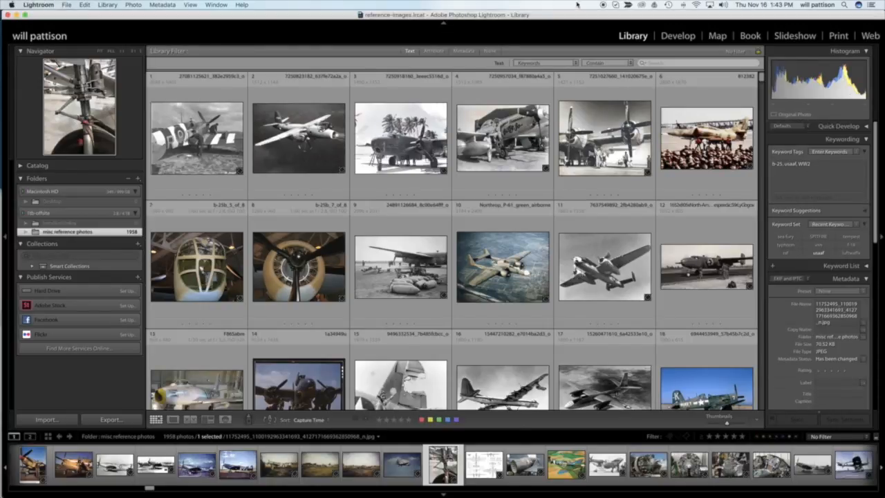
{"action": "left_click", "coordinate": [676, 37]}
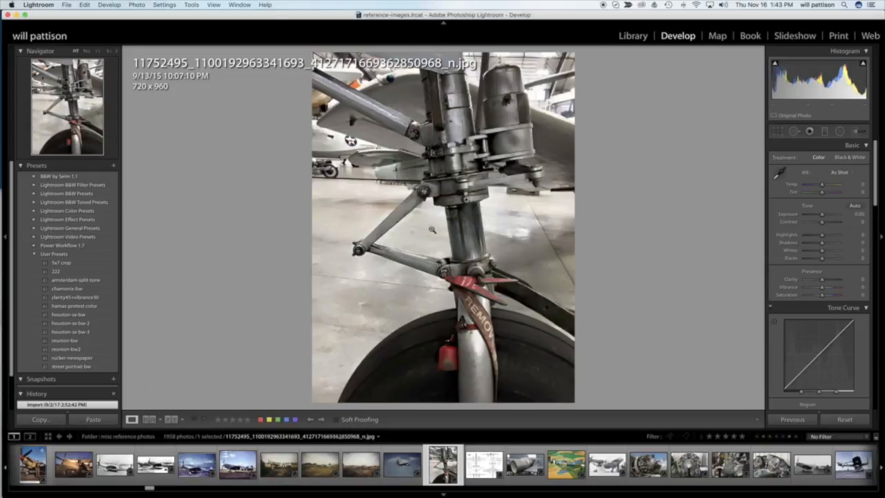
{"action": "left_click", "coordinate": [849, 157]}
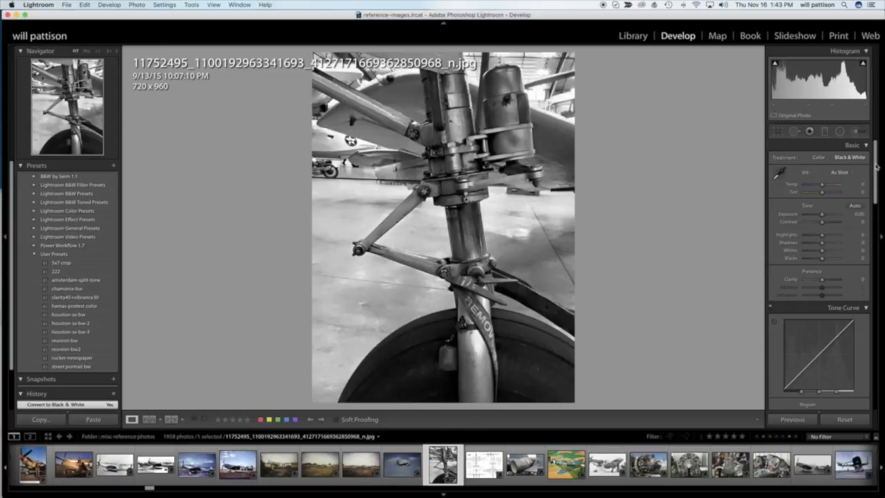
Look through the Map, Book, Slideshow, Print and Web modules in turn, hiding the marker legend on the map.
{"action": "left_click", "coordinate": [713, 36]}
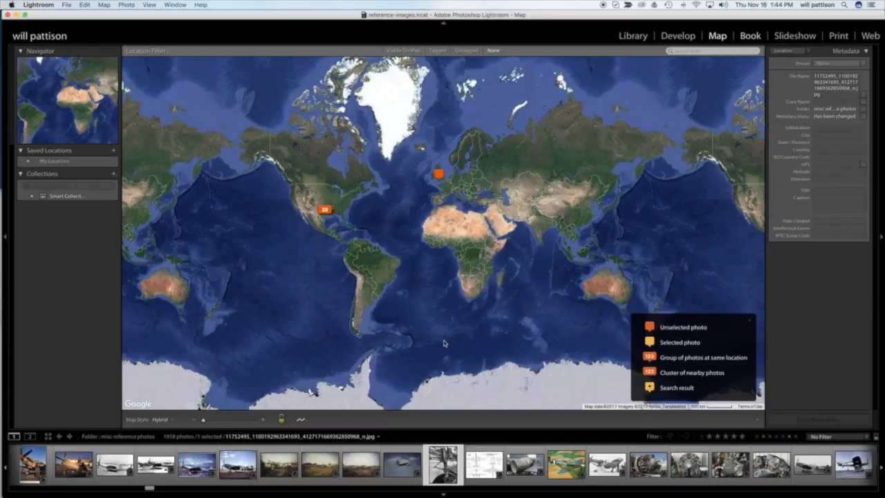
{"action": "key", "text": "slash"}
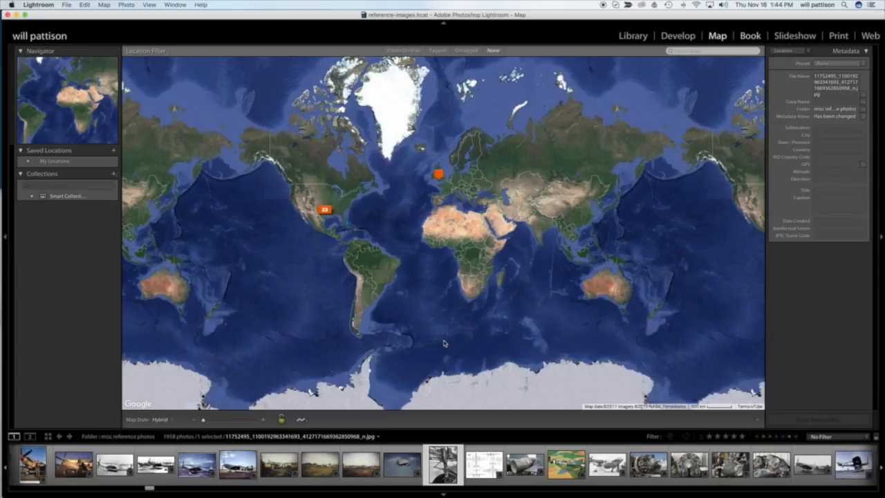
{"action": "key", "text": "super+alt+4"}
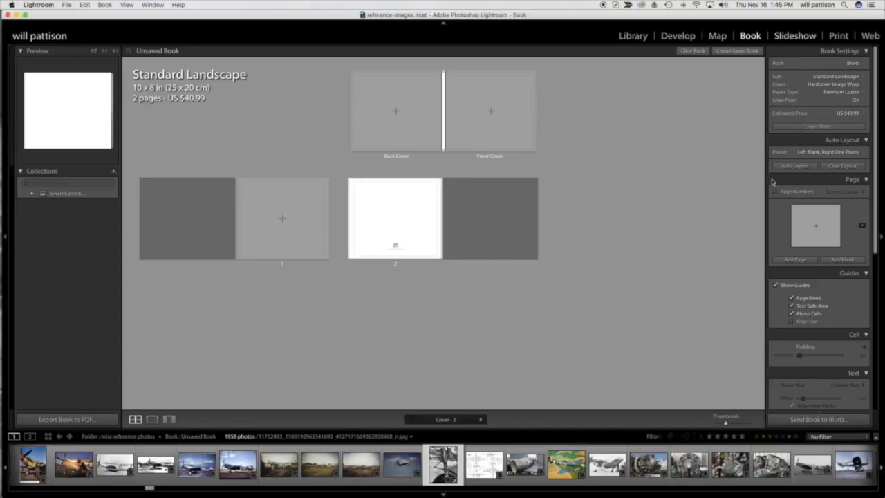
{"action": "key", "text": "super+alt+4"}
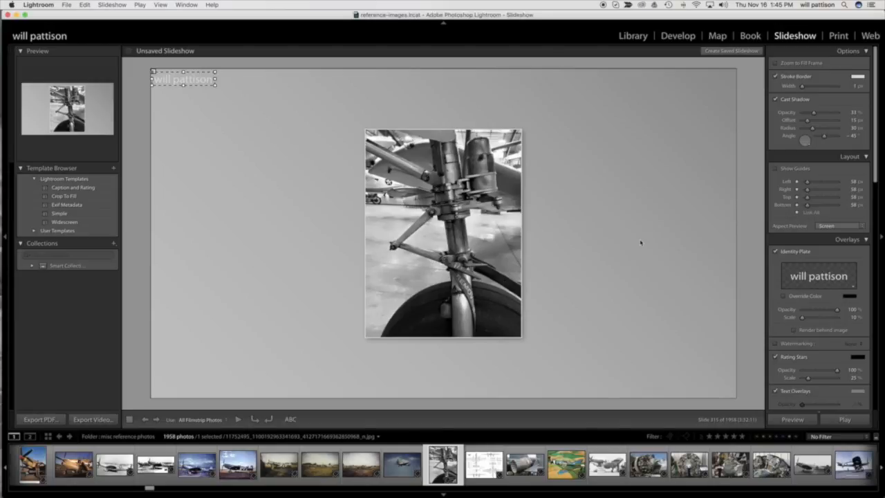
{"action": "left_click", "coordinate": [846, 40]}
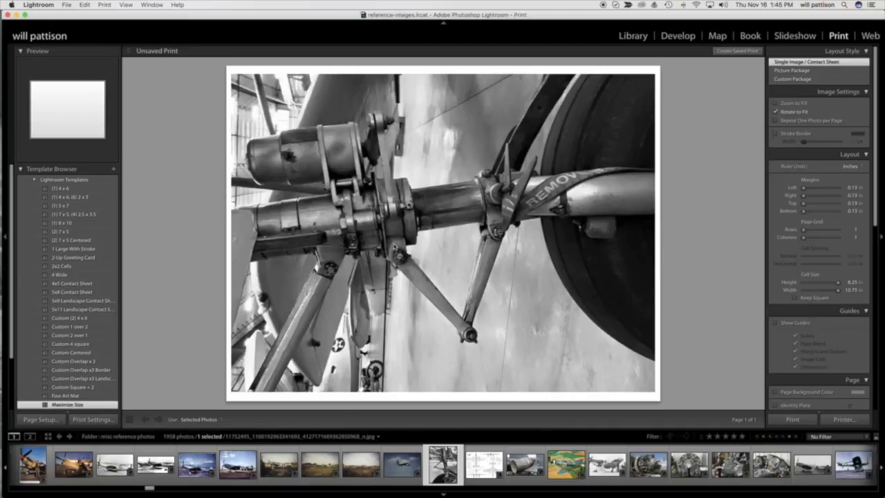
{"action": "left_click", "coordinate": [870, 36]}
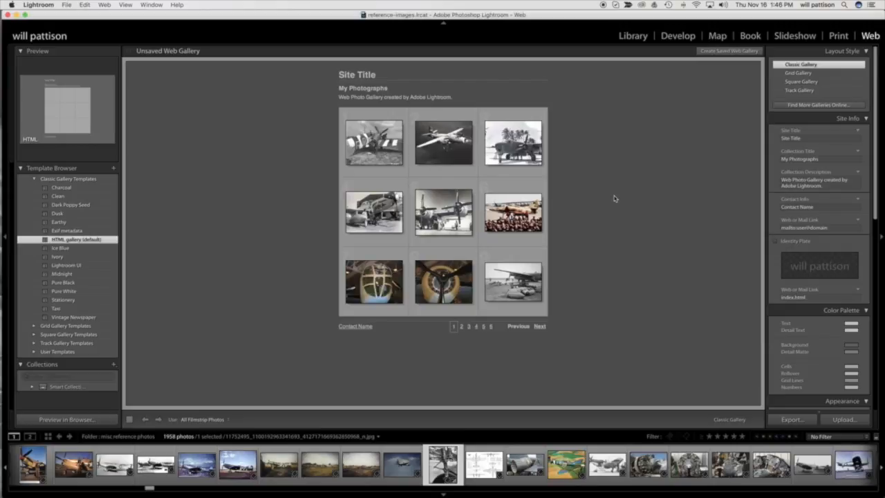
Return to the Library module and show the landing gear photo enlarged in Loupe view.
{"action": "left_click", "coordinate": [637, 39]}
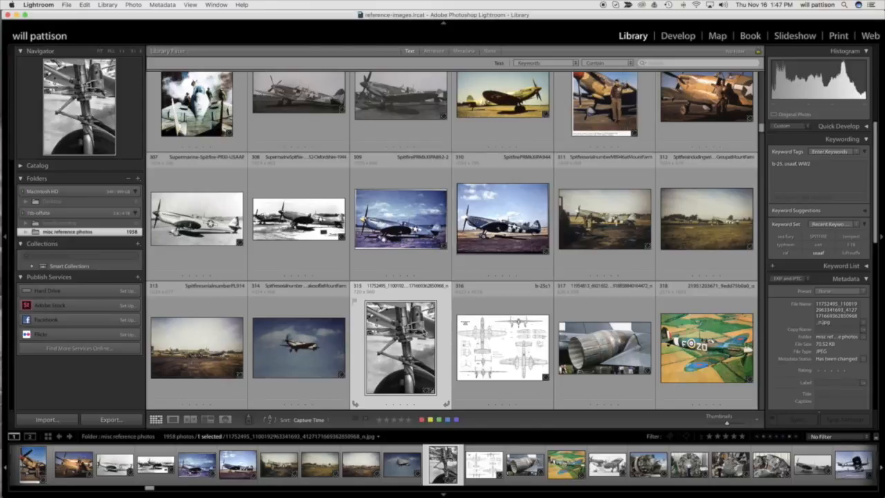
{"action": "double_click", "coordinate": [424, 329]}
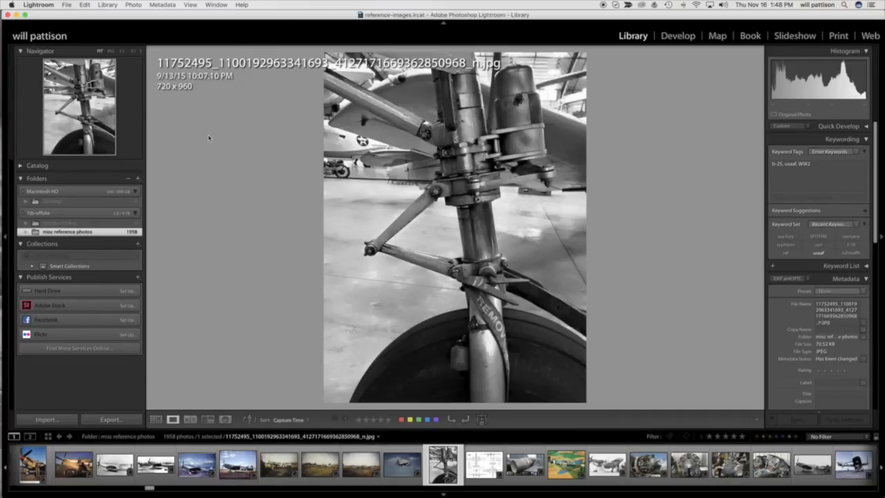
Switch to Finder and browse the 1tb-offsite drive through primary storage backup 041712 and images 2017 to examine the dragon 109 reshoot photos.
{"action": "mouse_move", "coordinate": [2, 96]}
{"action": "mouse_move", "coordinate": [4, 187]}
{"action": "mouse_move", "coordinate": [2, 43]}
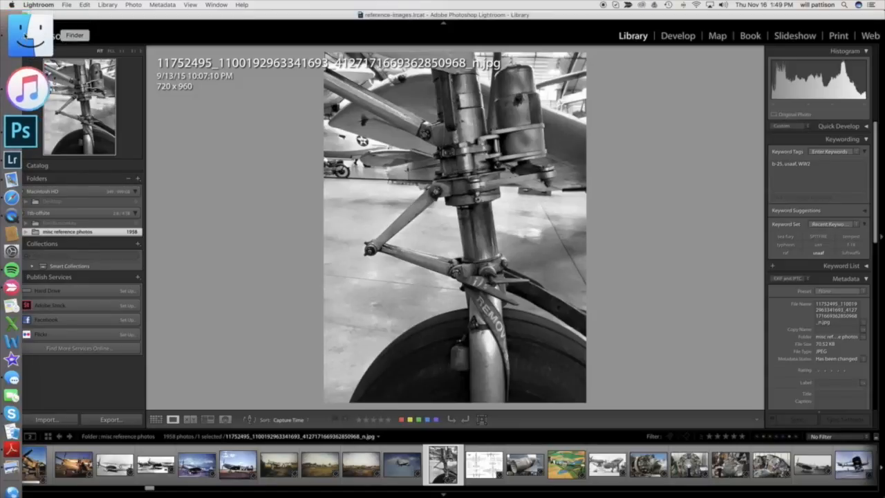
{"action": "left_click", "coordinate": [27, 40]}
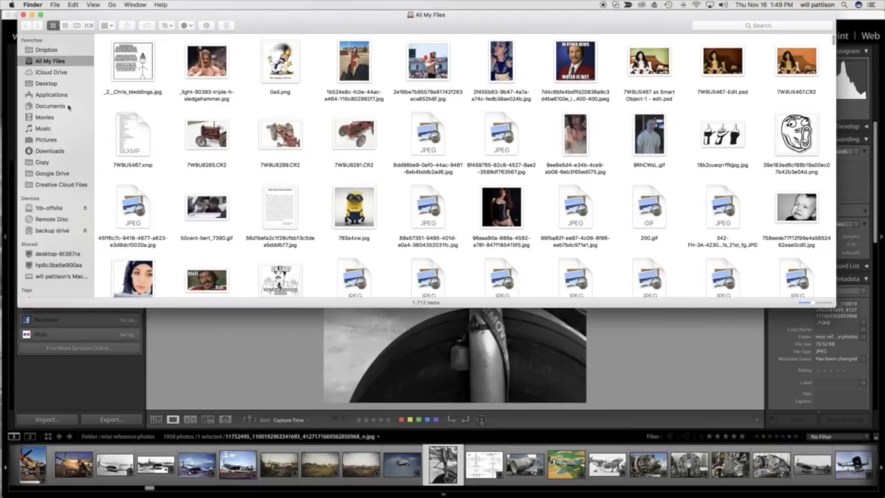
{"action": "left_click", "coordinate": [49, 208]}
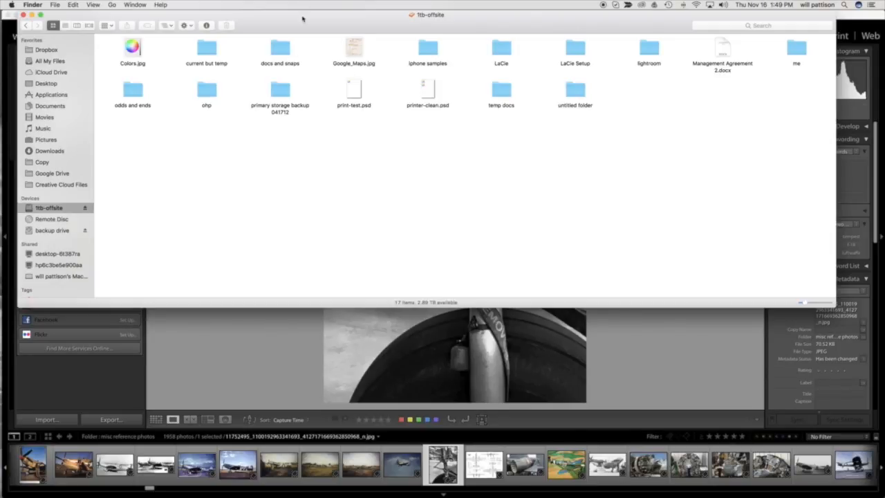
{"action": "left_click", "coordinate": [287, 93]}
{"action": "double_click", "coordinate": [286, 93]}
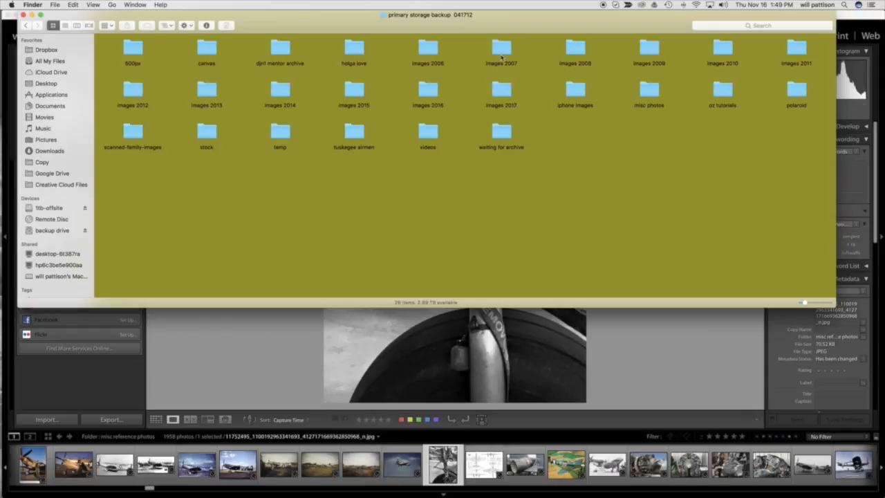
{"action": "double_click", "coordinate": [501, 90]}
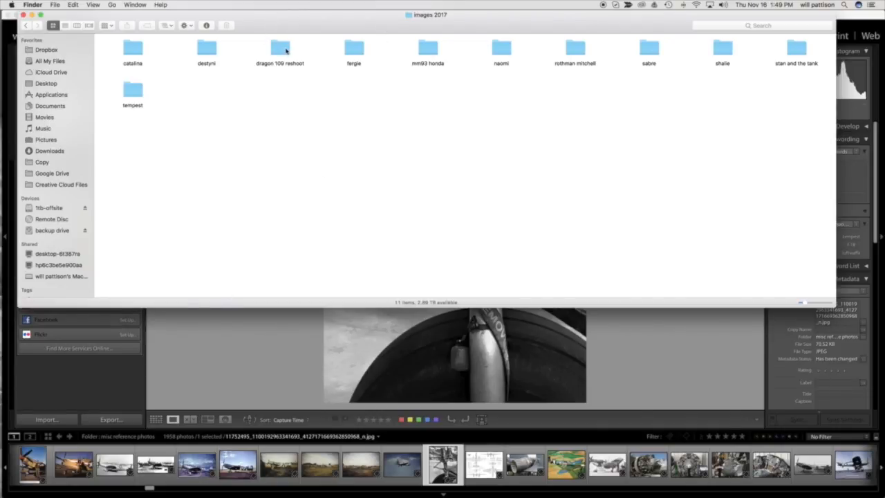
{"action": "double_click", "coordinate": [285, 51]}
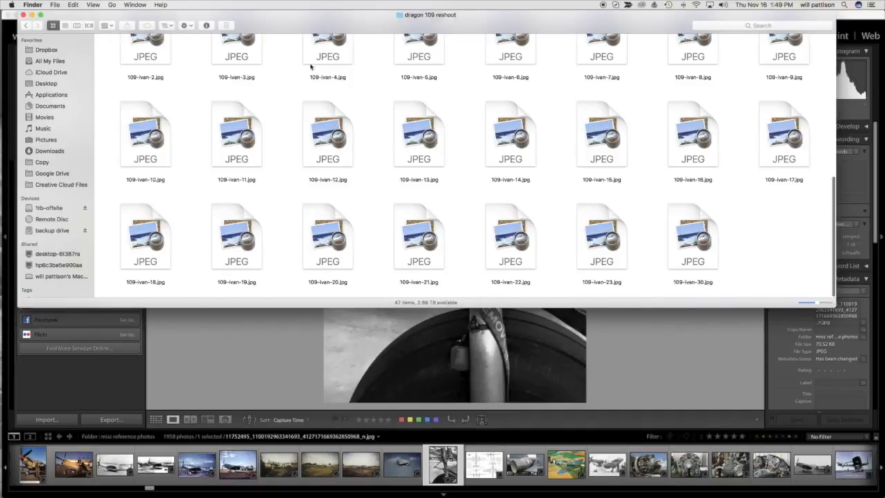
{"action": "scroll", "coordinate": [311, 69], "scroll_direction": "down", "scroll_amount": 5}
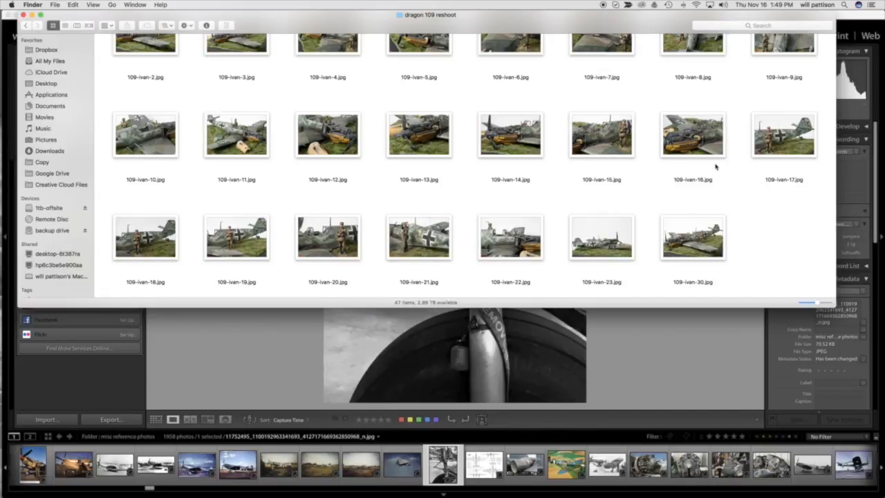
{"action": "scroll", "coordinate": [716, 166], "scroll_direction": "up", "scroll_amount": 10}
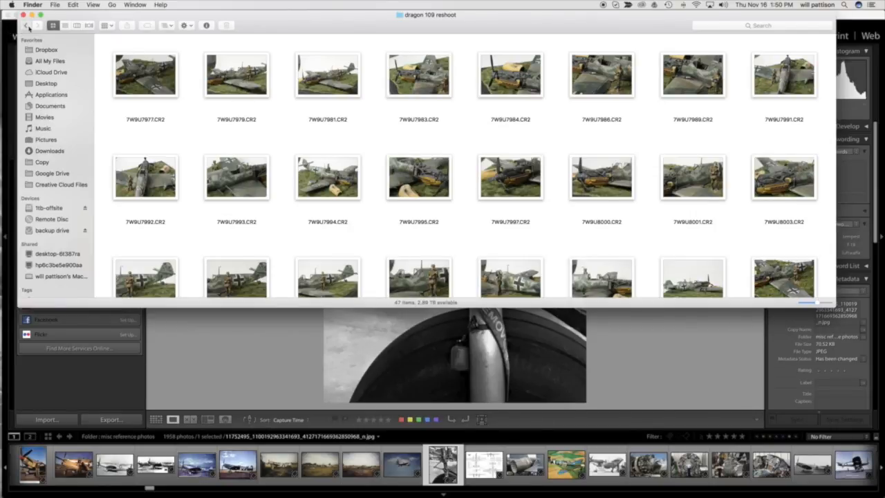
Go back to primary storage backup 041712, retrace the path to the dragon 109 reshoot folder, and close the Finder window.
{"action": "left_click", "coordinate": [28, 26]}
{"action": "left_click", "coordinate": [27, 26]}
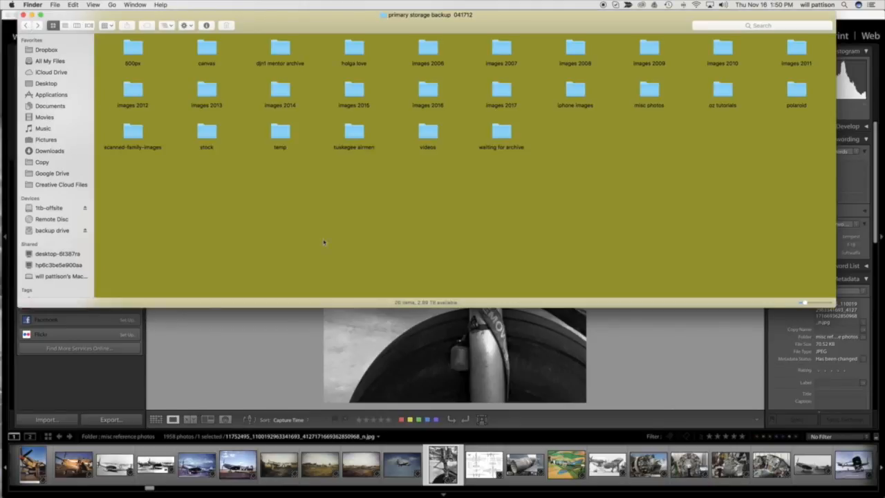
{"action": "double_click", "coordinate": [507, 89]}
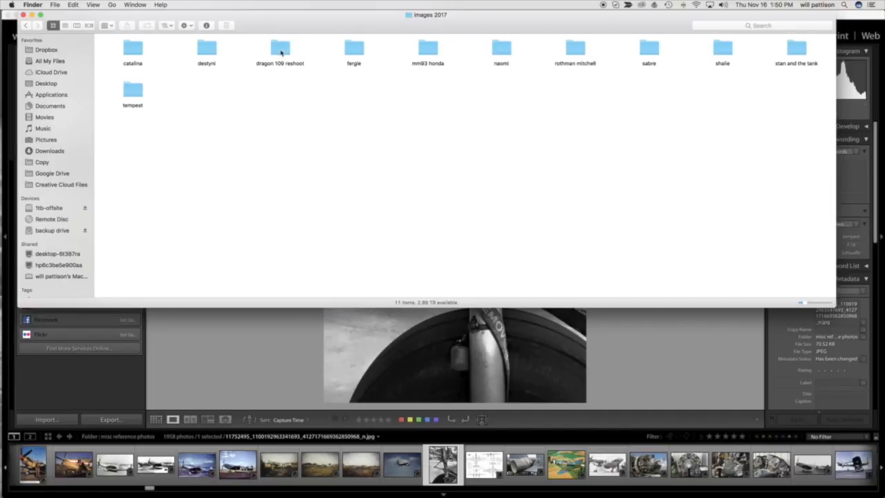
{"action": "double_click", "coordinate": [279, 45]}
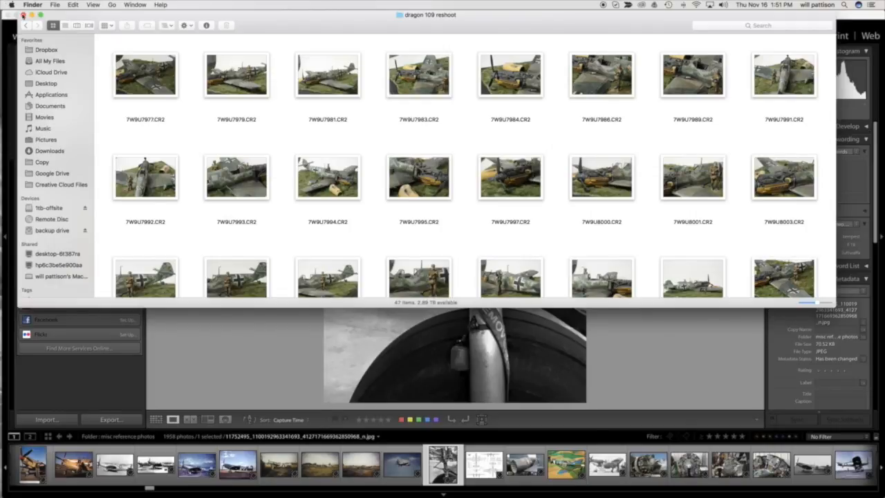
{"action": "left_click", "coordinate": [23, 15]}
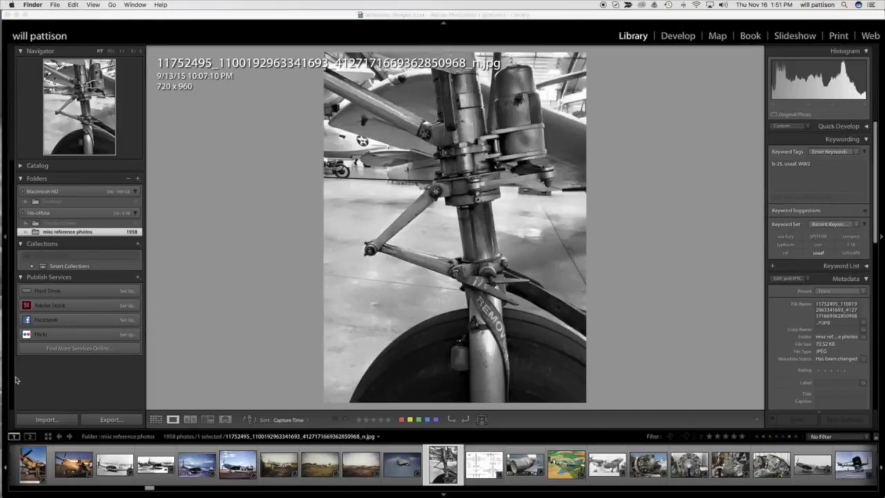
Start a Lightroom photo import with the dragon 109 reshoot folder, under images 2017 on the 1tb-offsite drive, as the source.
{"action": "left_click", "coordinate": [66, 422]}
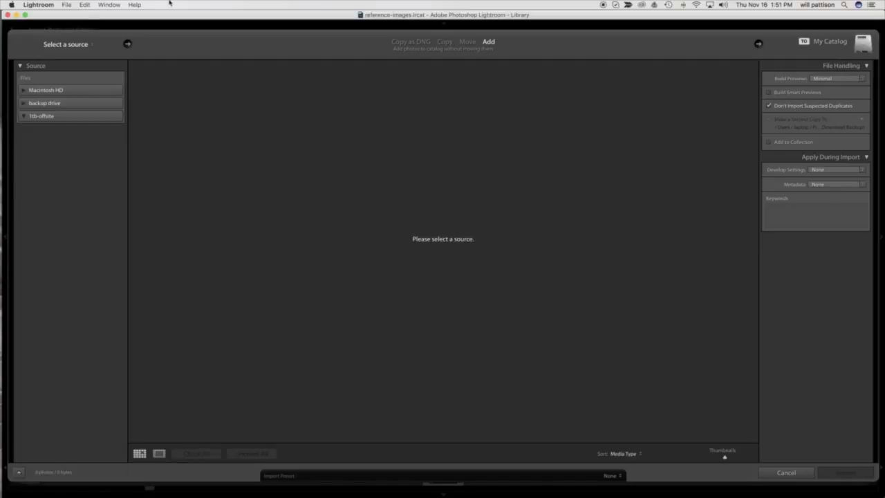
{"action": "left_click", "coordinate": [93, 46]}
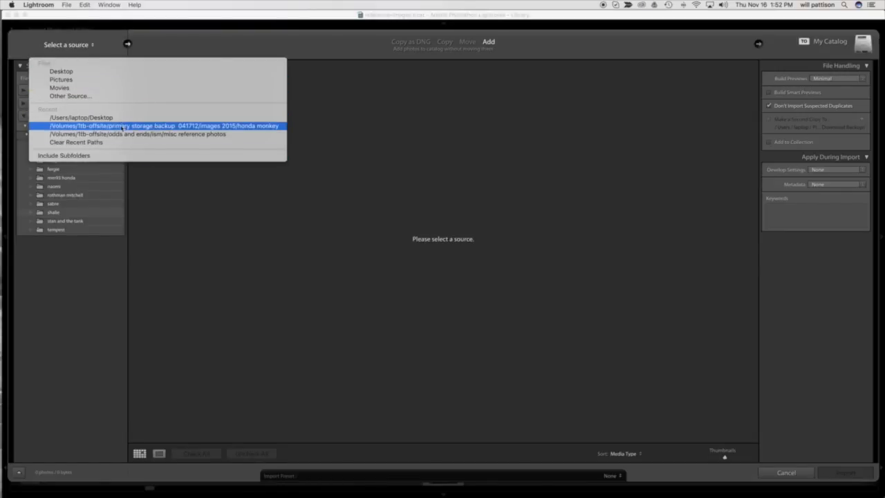
{"action": "left_click", "coordinate": [95, 96]}
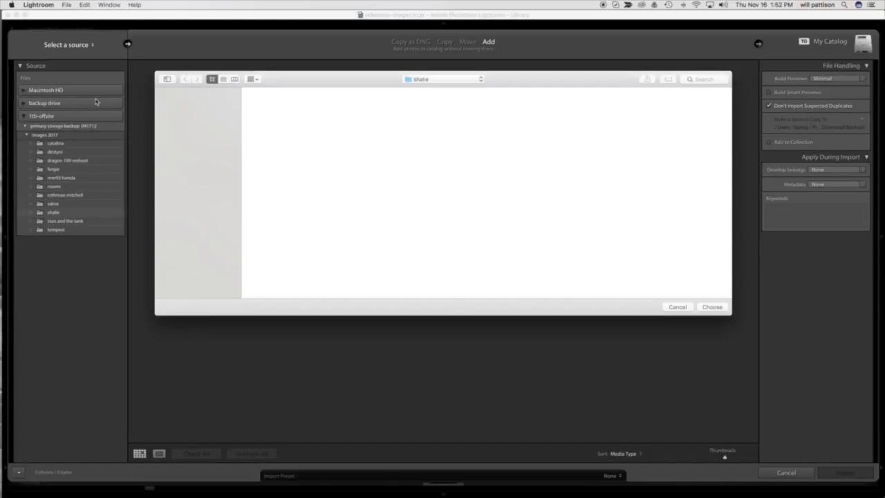
{"action": "left_click", "coordinate": [185, 262]}
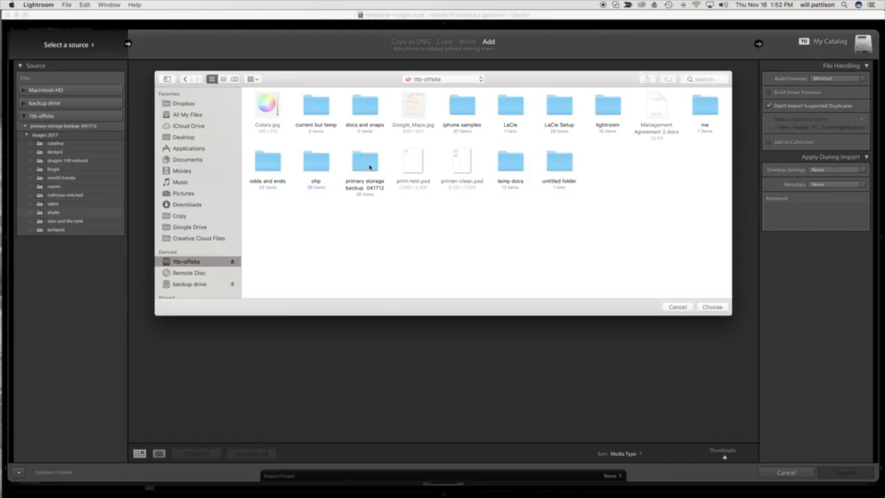
{"action": "double_click", "coordinate": [365, 165]}
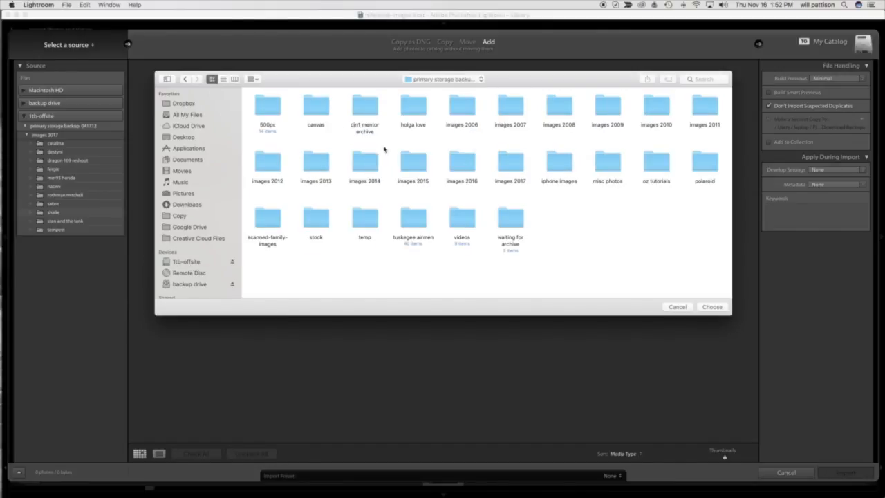
{"action": "double_click", "coordinate": [508, 165]}
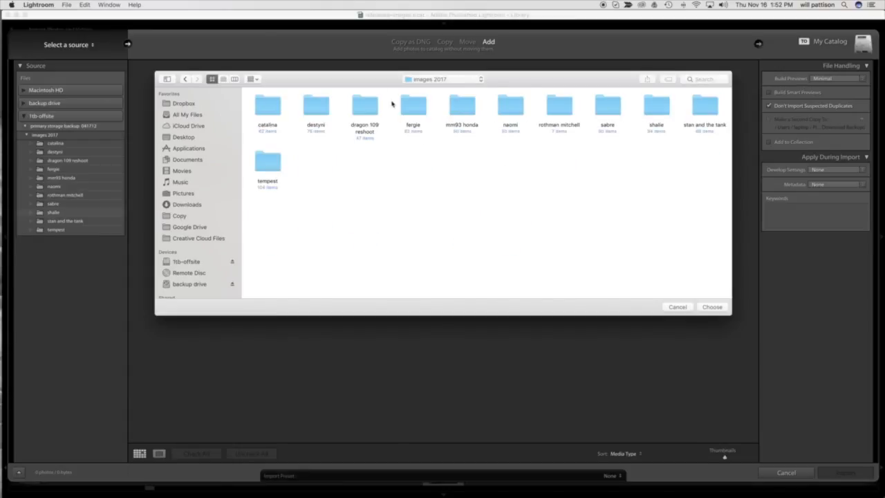
{"action": "double_click", "coordinate": [372, 105]}
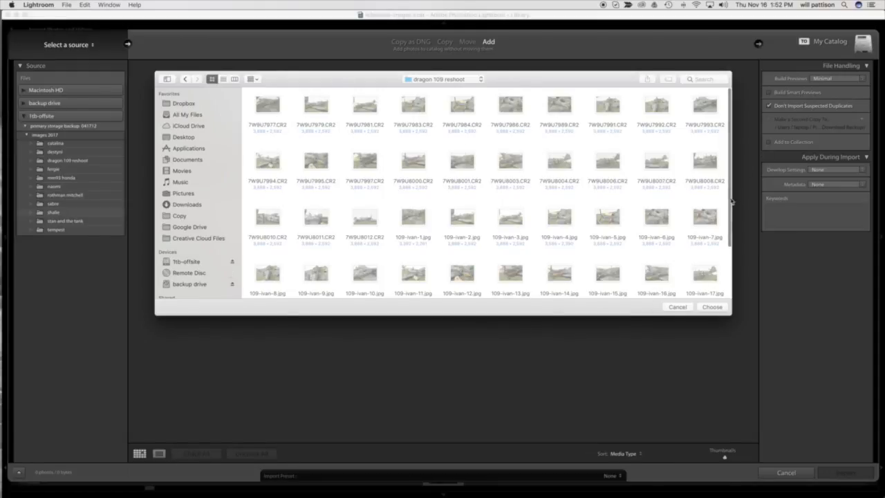
{"action": "left_click", "coordinate": [712, 306]}
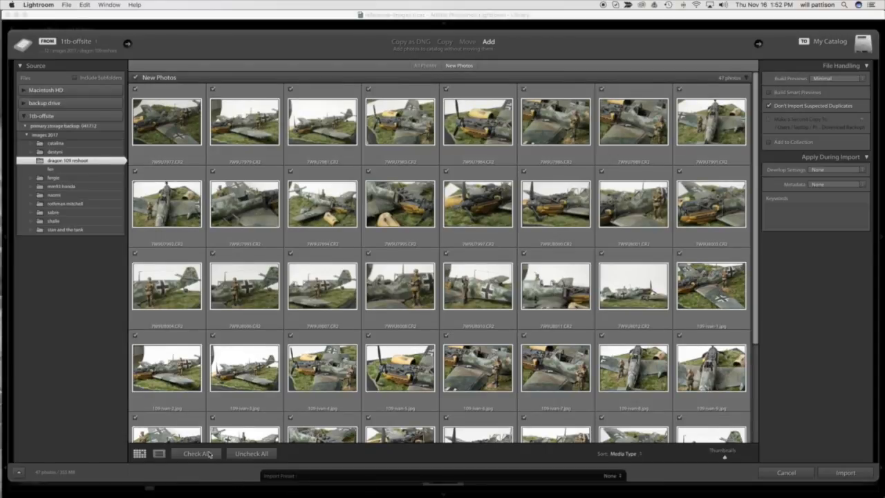
Exclude all photos from the import and mark only 7W9U8001.CR2 for inclusion.
{"action": "scroll", "coordinate": [514, 299], "scroll_direction": "down", "scroll_amount": 1}
{"action": "scroll", "coordinate": [515, 299], "scroll_direction": "down", "scroll_amount": 1}
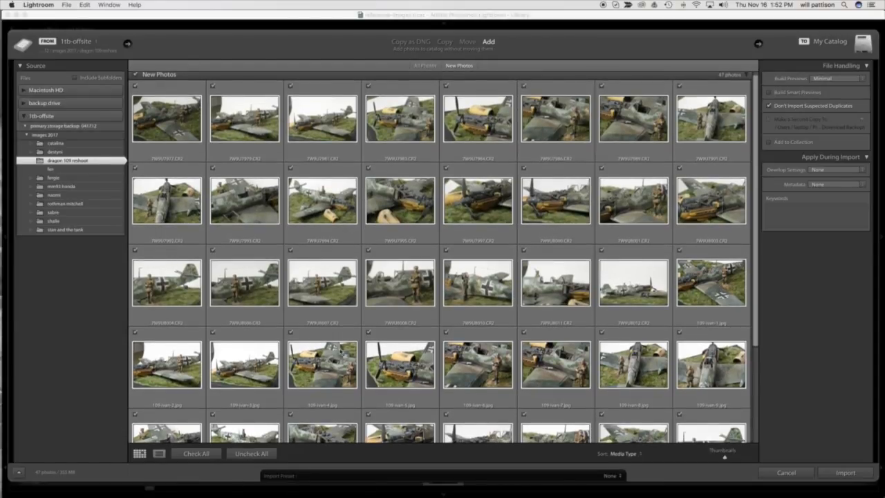
{"action": "left_click", "coordinate": [251, 454]}
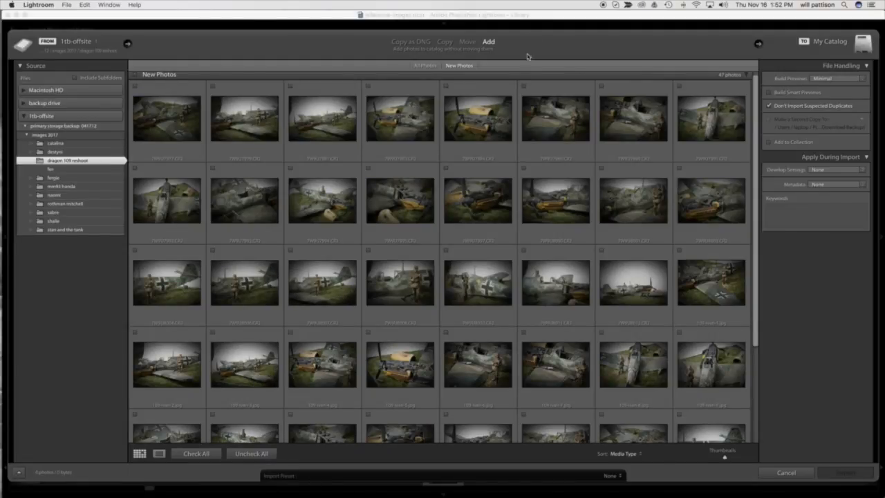
{"action": "scroll", "coordinate": [407, 130], "scroll_direction": "down", "scroll_amount": 1}
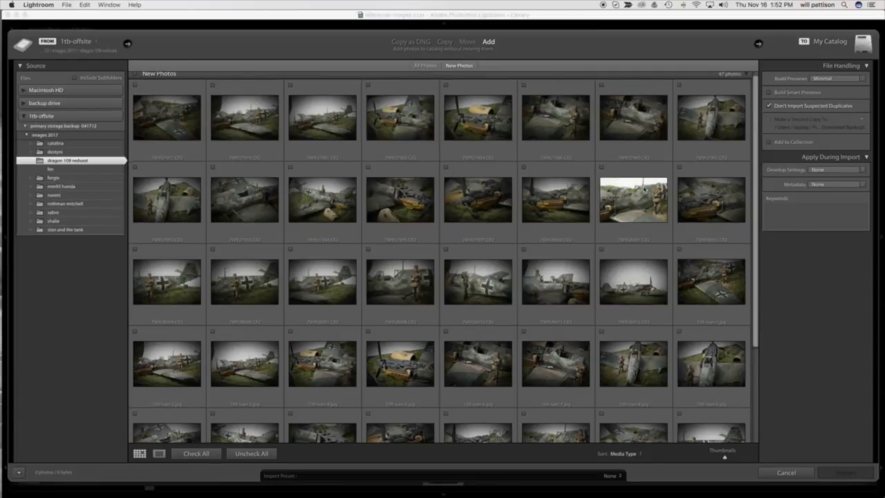
{"action": "left_click", "coordinate": [601, 168]}
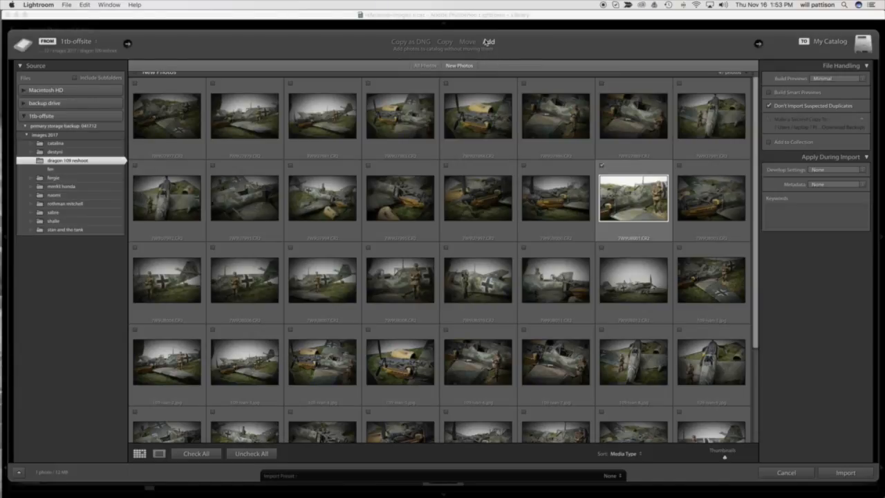
Import the marked photo and view it enlarged from the dragon 109 reshoot folder.
{"action": "left_click", "coordinate": [845, 472]}
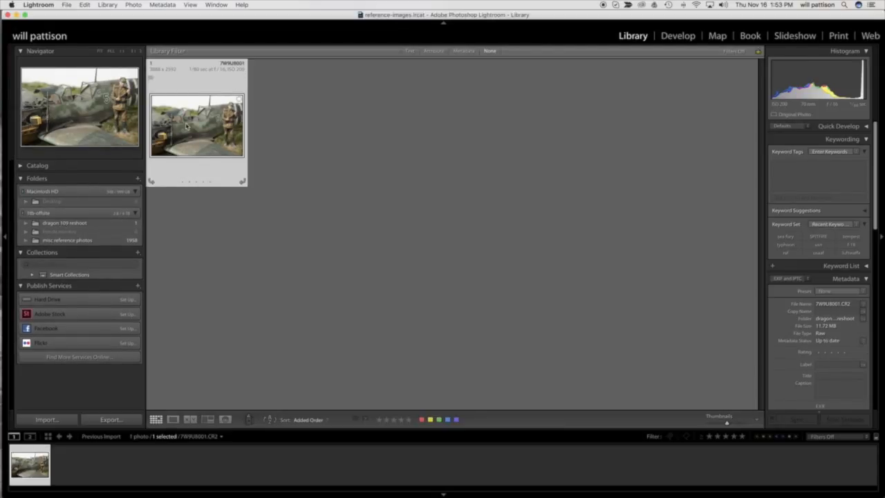
{"action": "left_click", "coordinate": [81, 225]}
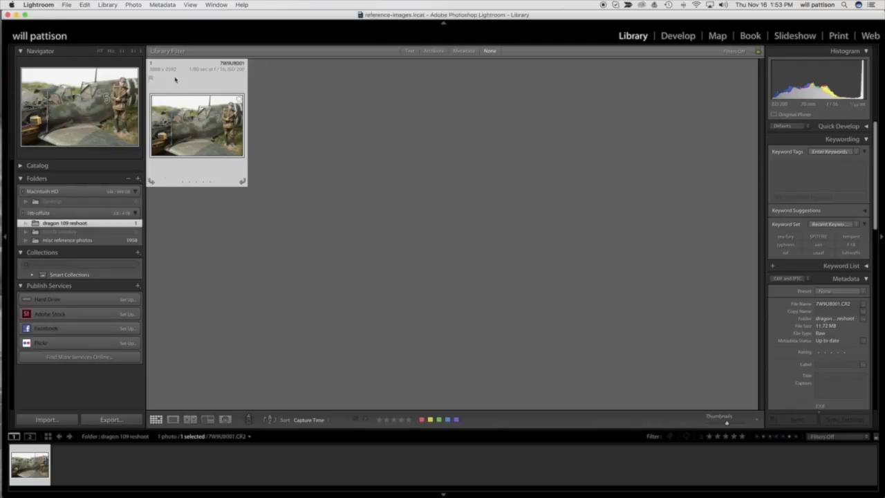
{"action": "double_click", "coordinate": [201, 134]}
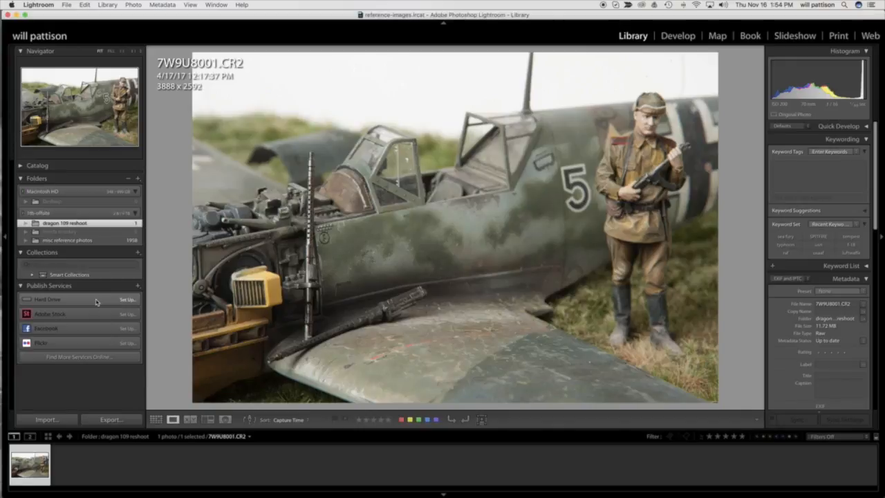
Open the misc reference photos folder, cycle the info overlay on its first photo, and return to the thumbnail grid.
{"action": "left_click", "coordinate": [89, 241]}
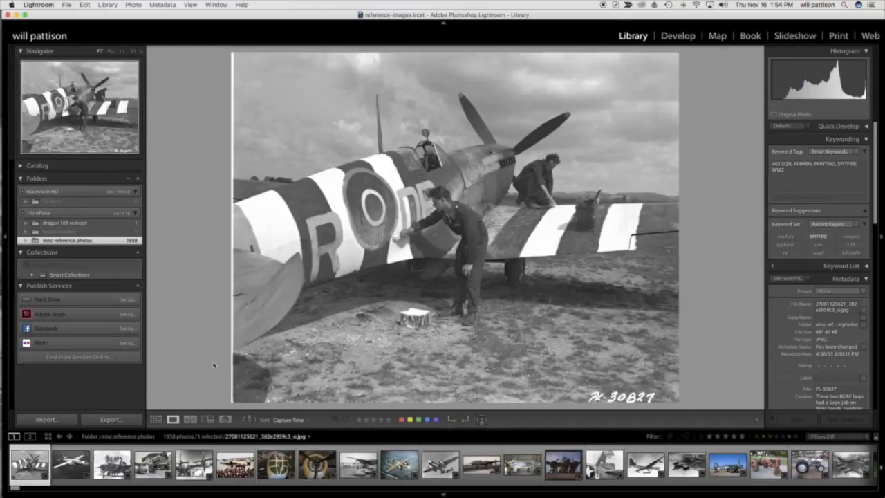
{"action": "key", "text": "i"}
{"action": "key", "text": "i"}
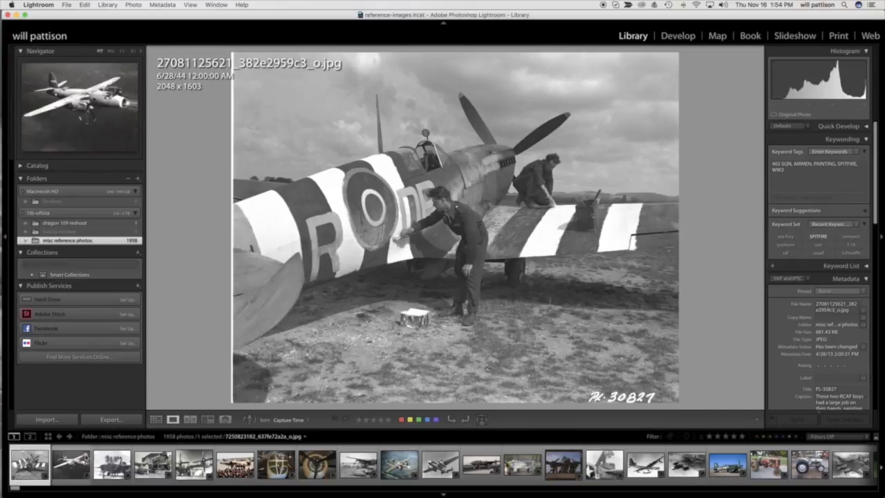
{"action": "key", "text": "g"}
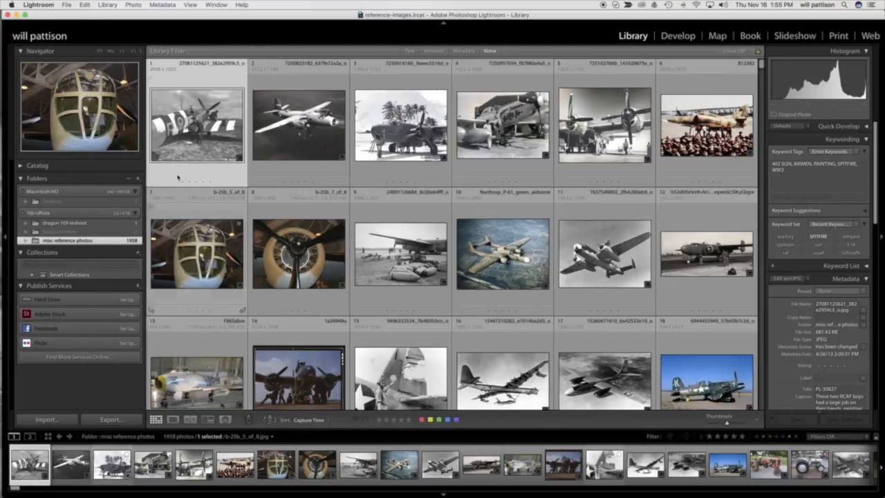
Examine the list of recently opened catalogs and close it without switching catalogs.
{"action": "left_click", "coordinate": [70, 5]}
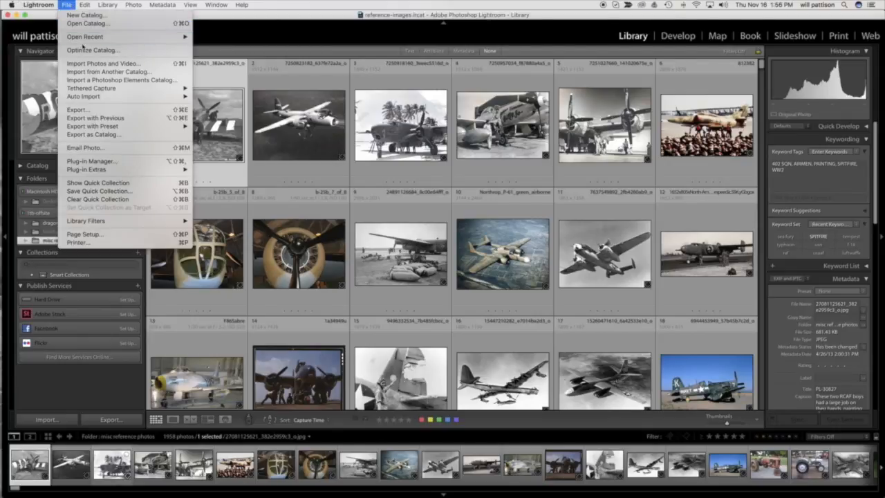
{"action": "mouse_move", "coordinate": [83, 37]}
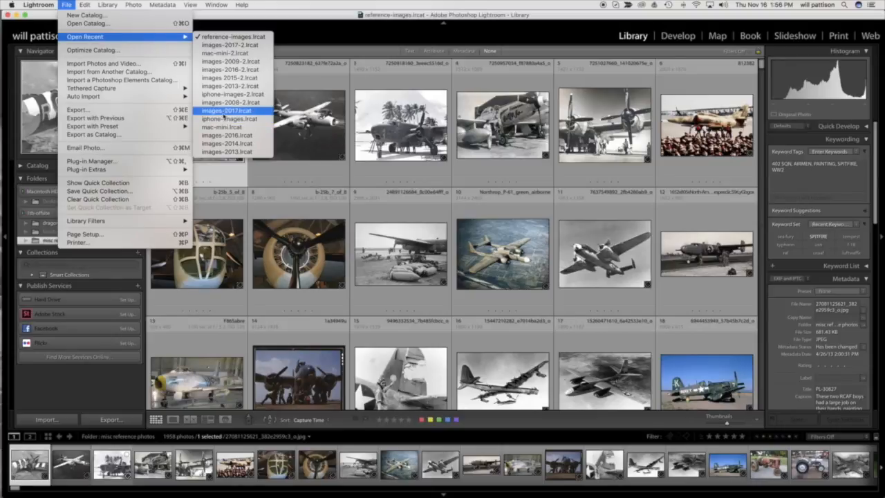
{"action": "left_click", "coordinate": [363, 3]}
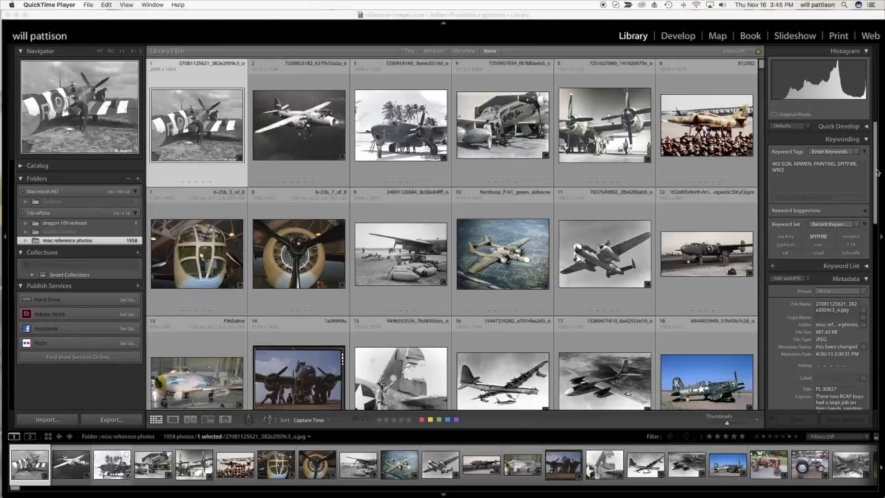
Examine the full metadata of the first reference photo, including its caption, EXIF and IPTC fields, alongside the enlarged image.
{"action": "left_click_drag", "start_coordinate": [875, 175], "coordinate": [877, 209]}
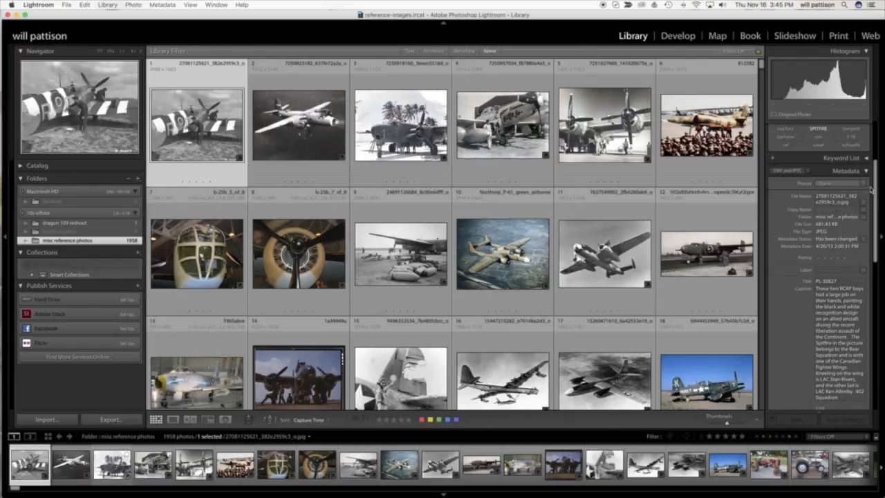
{"action": "left_click_drag", "start_coordinate": [876, 220], "coordinate": [876, 292]}
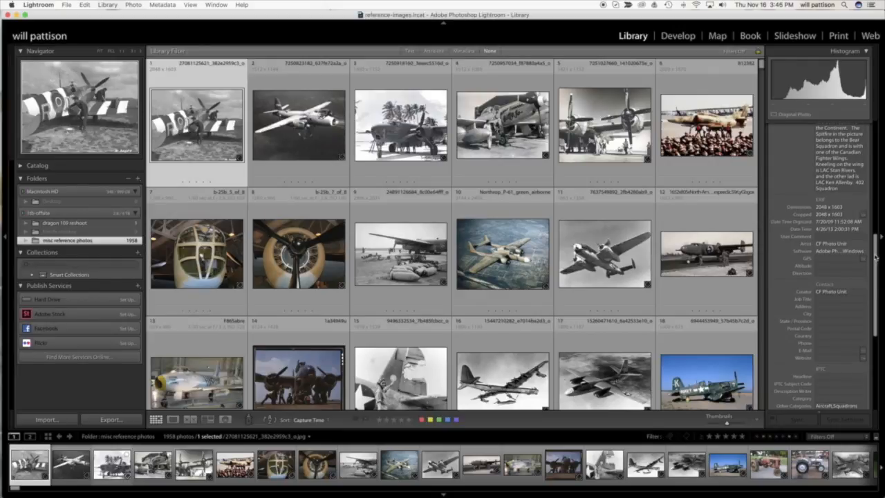
{"action": "left_click_drag", "start_coordinate": [878, 252], "coordinate": [874, 332]}
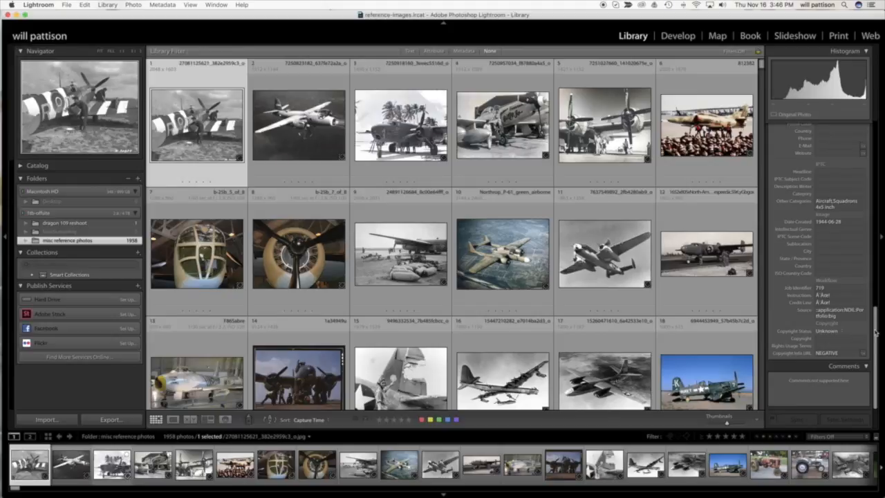
{"action": "left_click_drag", "start_coordinate": [876, 333], "coordinate": [873, 210]}
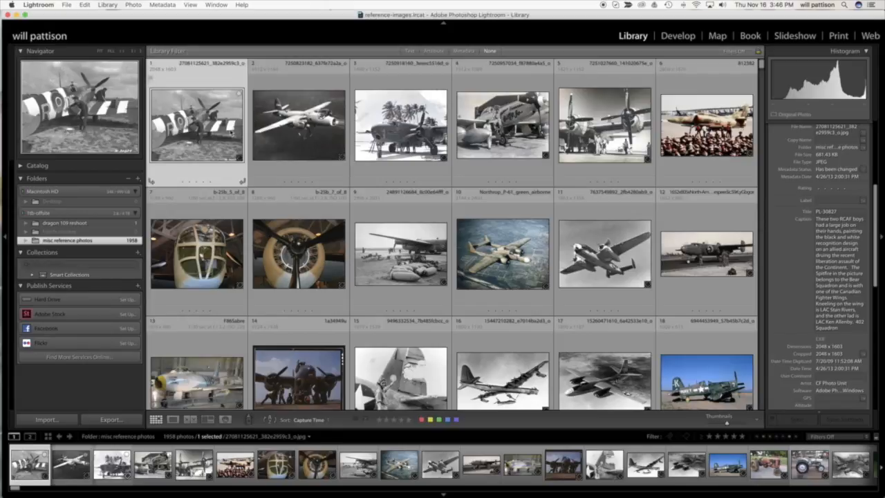
{"action": "double_click", "coordinate": [230, 135]}
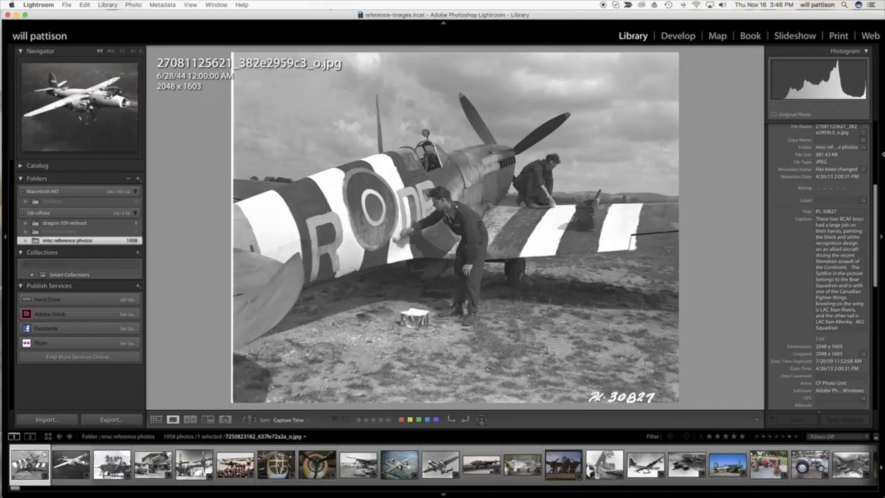
{"action": "left_click_drag", "start_coordinate": [877, 223], "coordinate": [879, 146]}
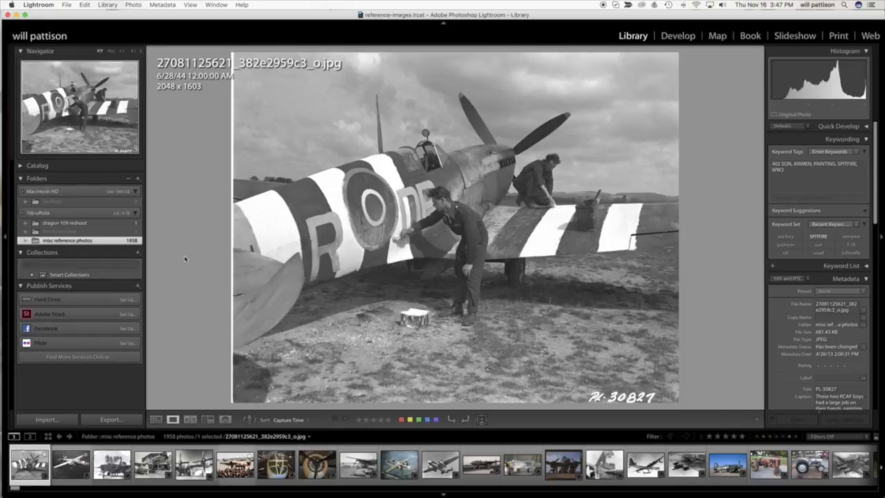
Examine the keyword tags of the Betty Jo aircraft photo and the shark-mouthed bomber photo, and return to the thumbnail grid.
{"action": "left_click", "coordinate": [151, 470]}
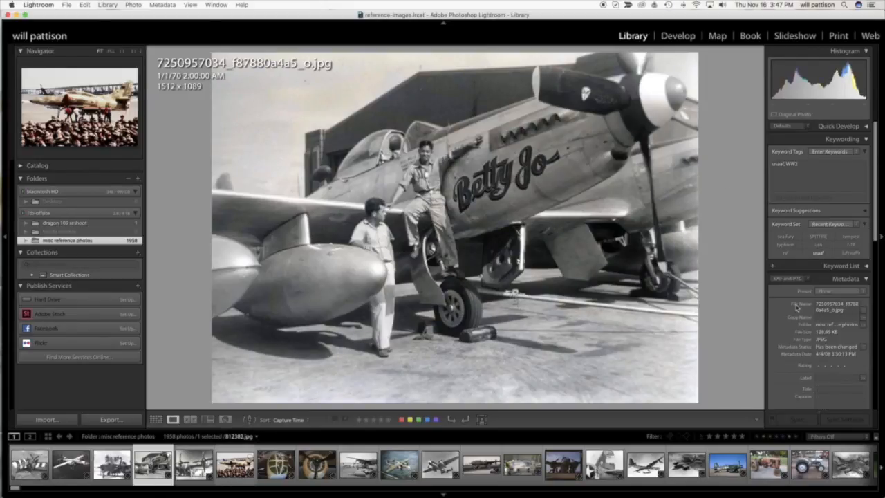
{"action": "left_click", "coordinate": [788, 171]}
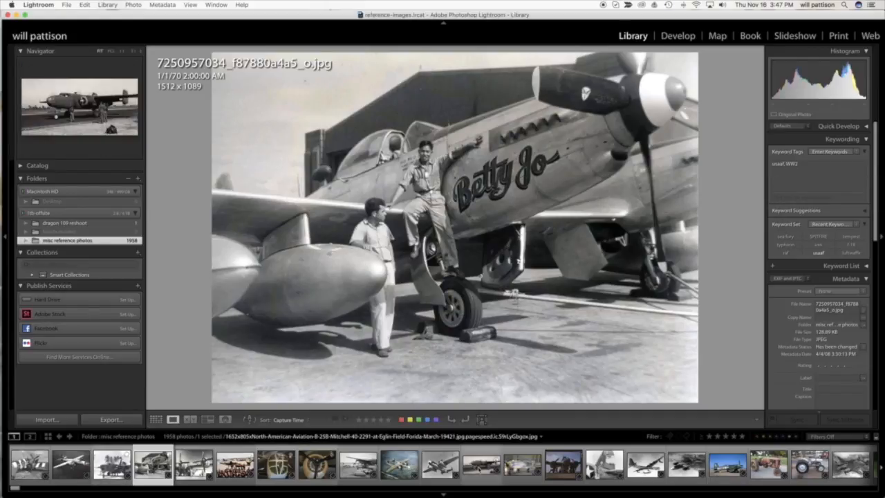
{"action": "left_click", "coordinate": [441, 465]}
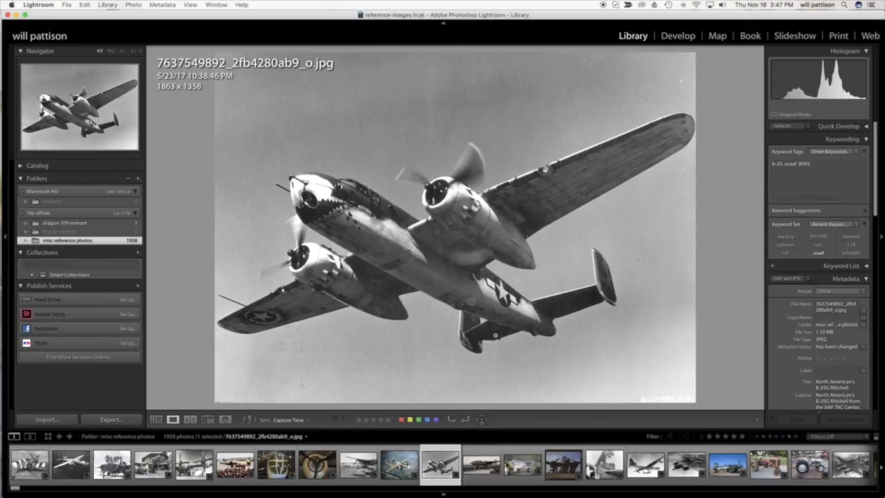
{"action": "key", "text": "g"}
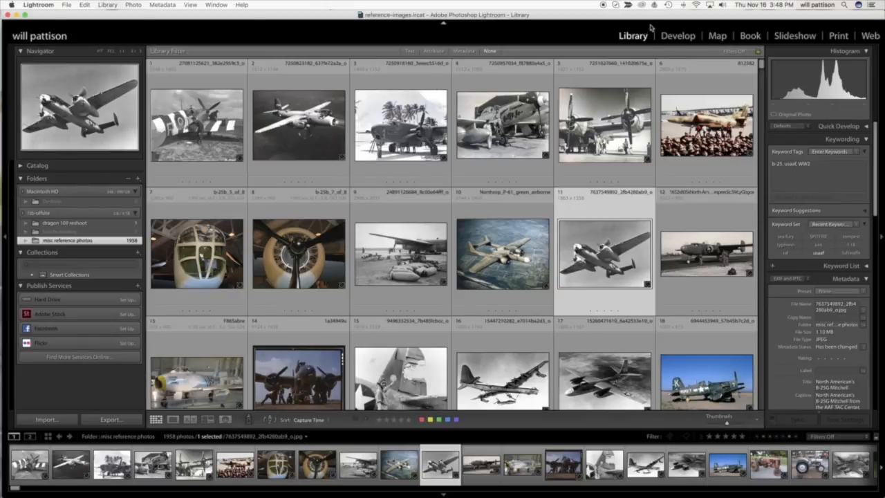
Filter the misc reference photos by text in any searchable field, using Contains Words with b-25.
{"action": "left_click", "coordinate": [410, 51]}
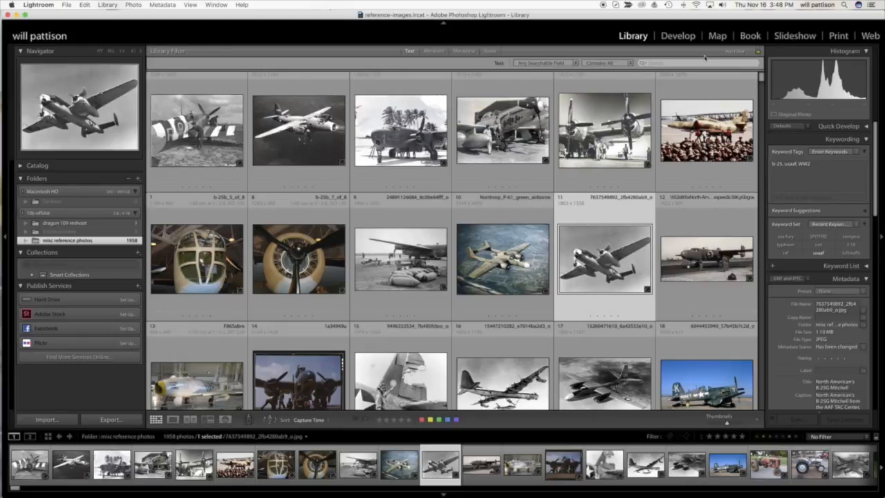
{"action": "left_click", "coordinate": [630, 64]}
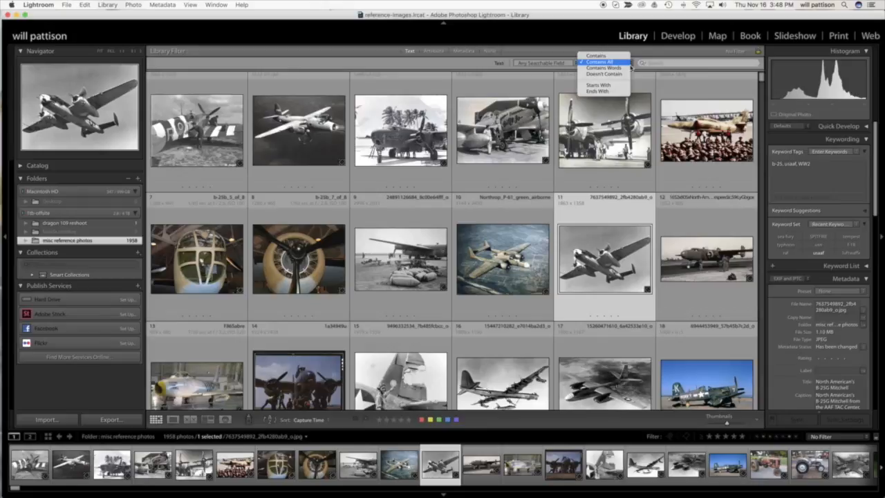
{"action": "left_click", "coordinate": [625, 69]}
{"action": "left_click", "coordinate": [684, 63]}
{"action": "type", "text": "b-25"}
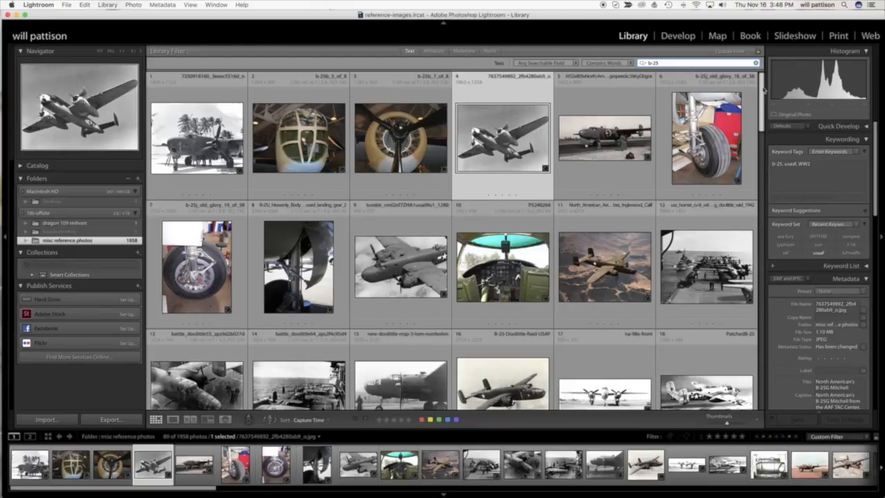
Look through the b-25 results, view the colour photo of the parked bomber enlarged, and return to the thumbnail grid.
{"action": "left_click_drag", "start_coordinate": [763, 88], "coordinate": [764, 330]}
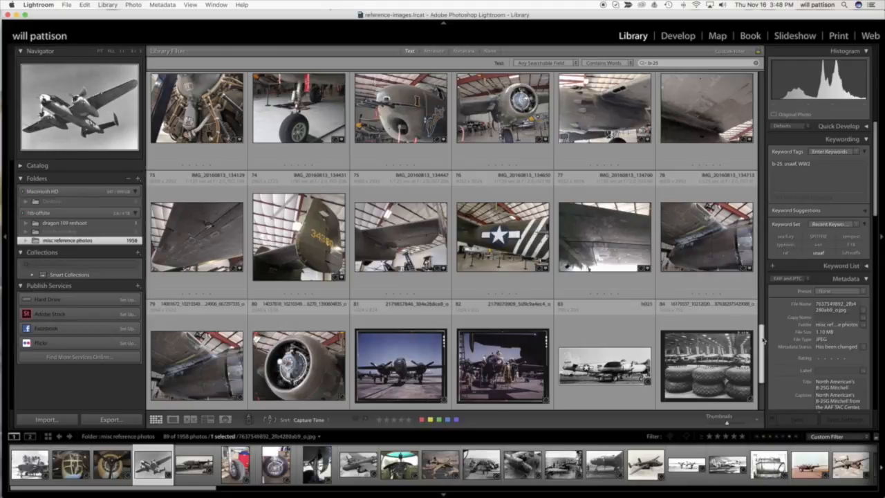
{"action": "scroll", "coordinate": [762, 339], "scroll_direction": "down", "scroll_amount": 2}
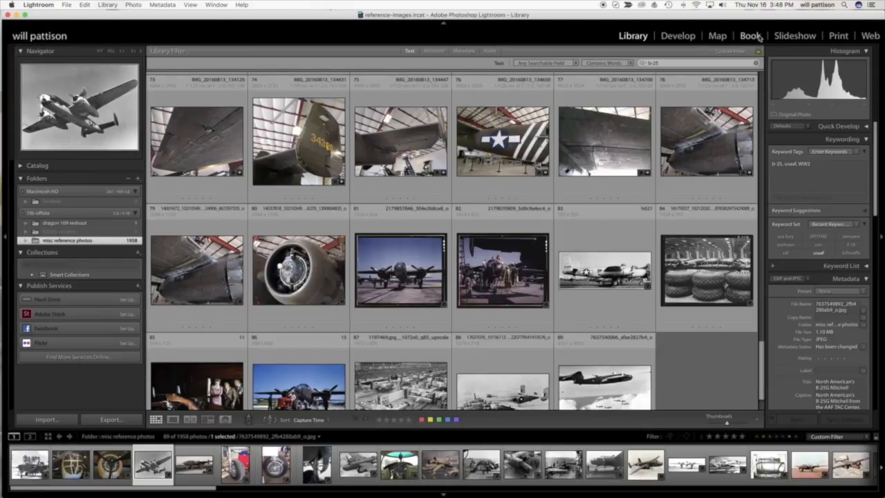
{"action": "double_click", "coordinate": [405, 280]}
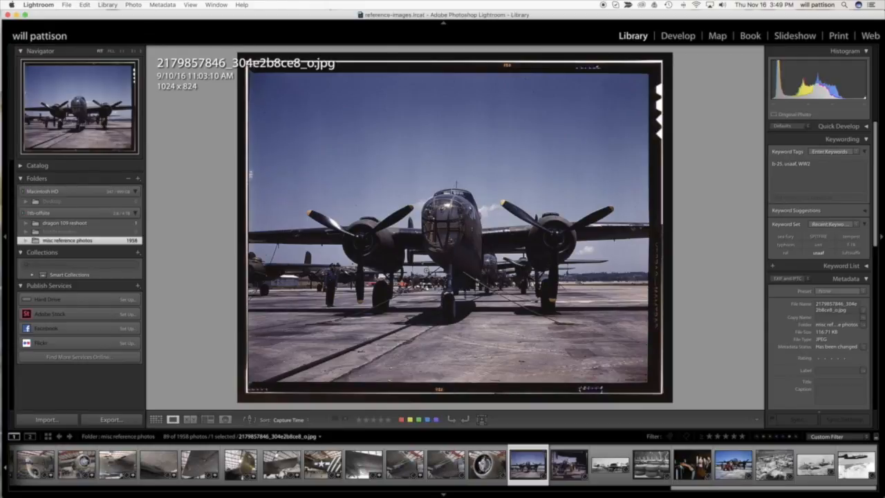
{"action": "key", "text": "g"}
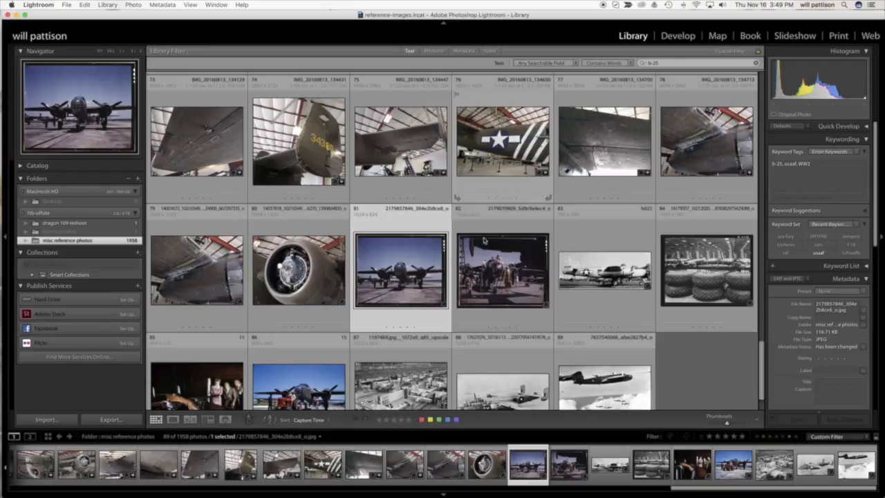
Clear the b-25 search text and browse back up through the unfiltered reference photos.
{"action": "left_click", "coordinate": [680, 63]}
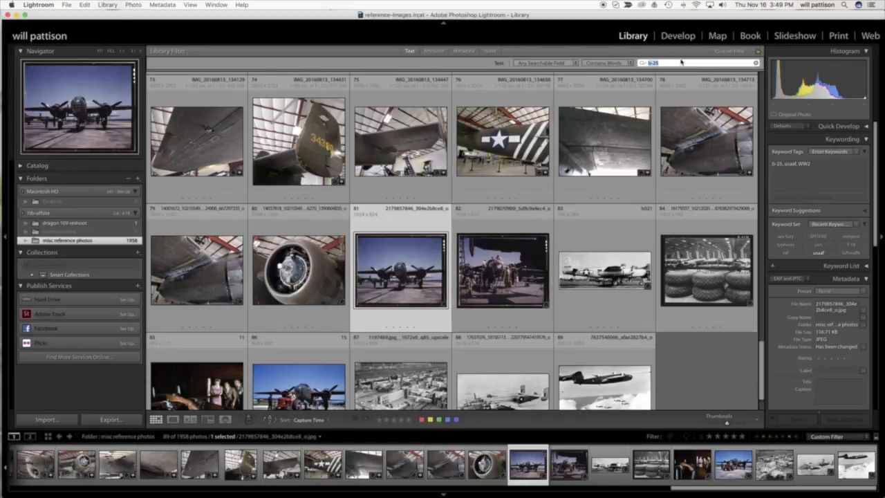
{"action": "key", "text": "BackSpace"}
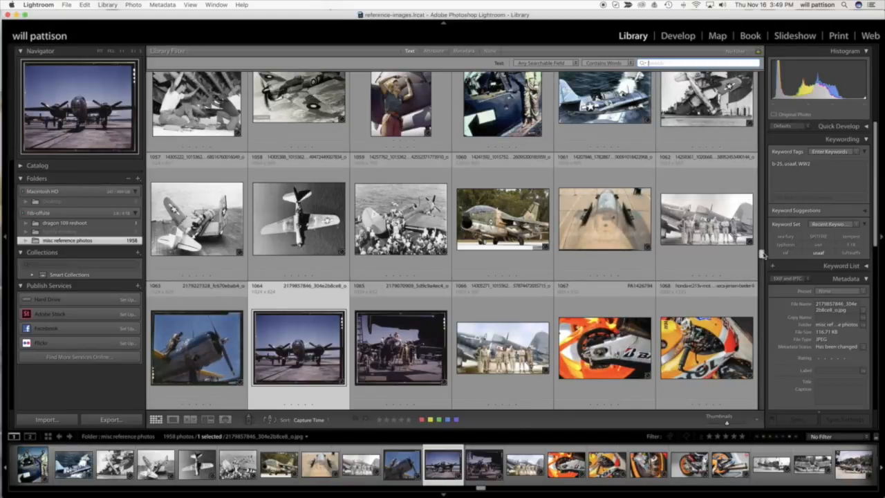
{"action": "left_click_drag", "start_coordinate": [762, 255], "coordinate": [757, 130]}
{"action": "scroll", "coordinate": [757, 130], "scroll_direction": "up", "scroll_amount": 15}
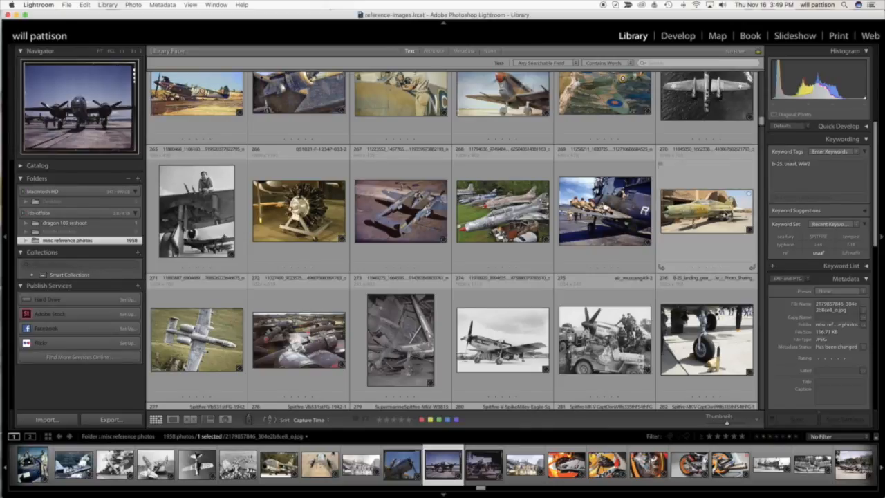
Filter the reference photos by the words "ww2, raf,tempest" and look through the matching photos.
{"action": "left_click", "coordinate": [686, 63]}
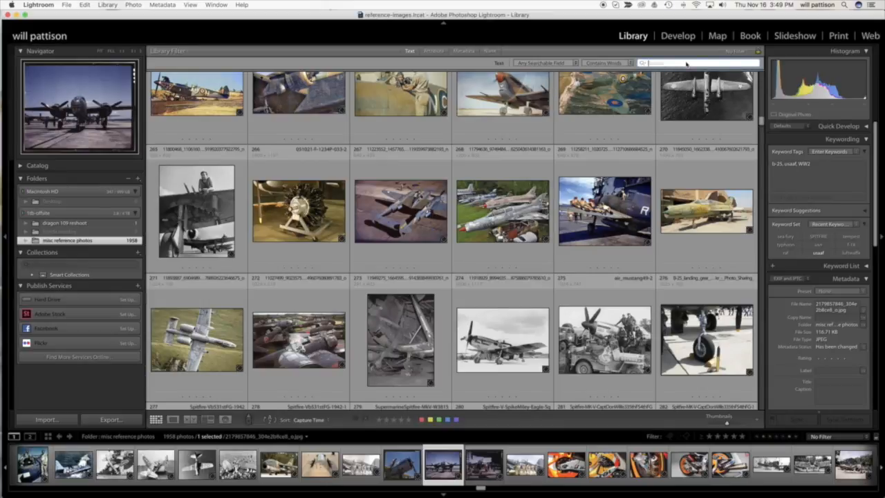
{"action": "type", "text": "ww2, ra"}
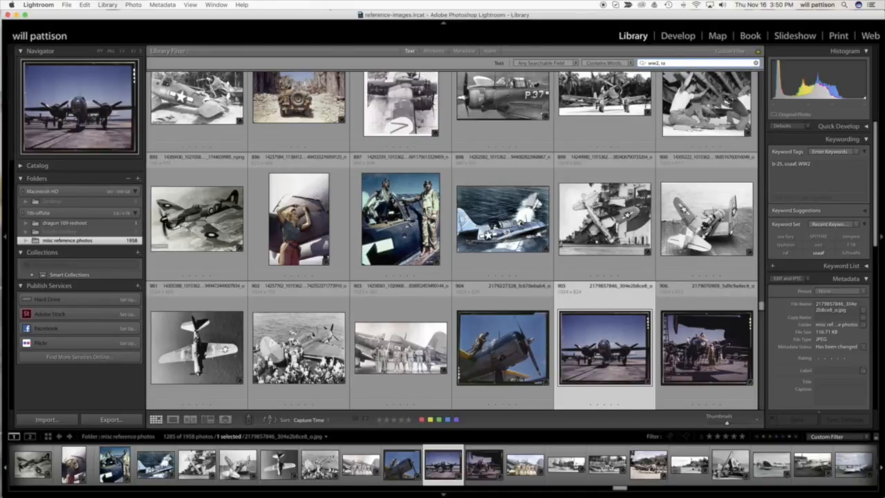
{"action": "type", "text": "f"}
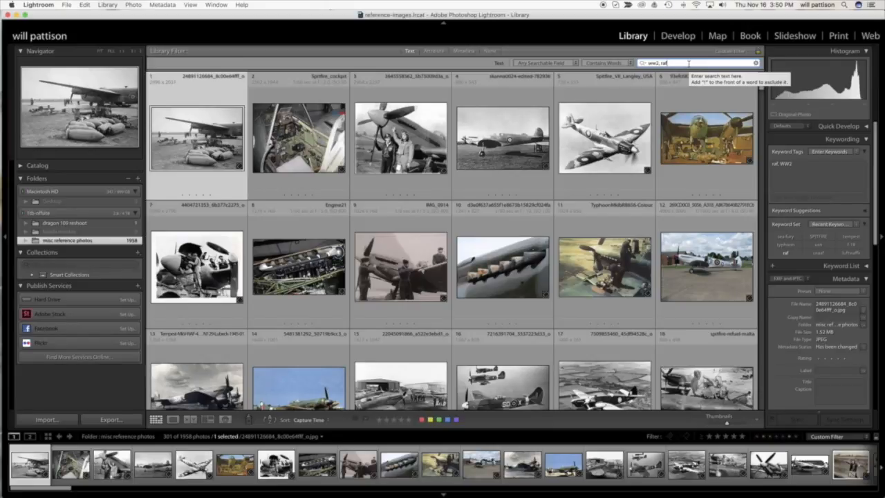
{"action": "type", "text": ",tempest"}
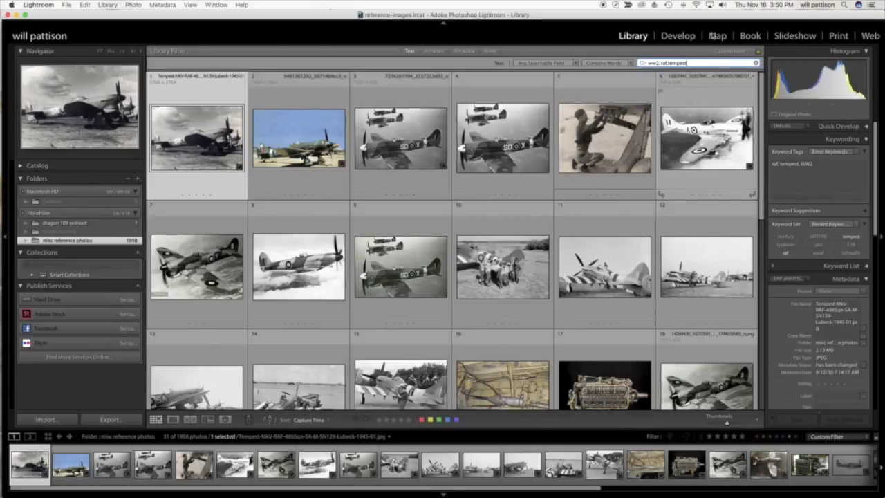
{"action": "scroll", "coordinate": [762, 83], "scroll_direction": "down", "scroll_amount": 2}
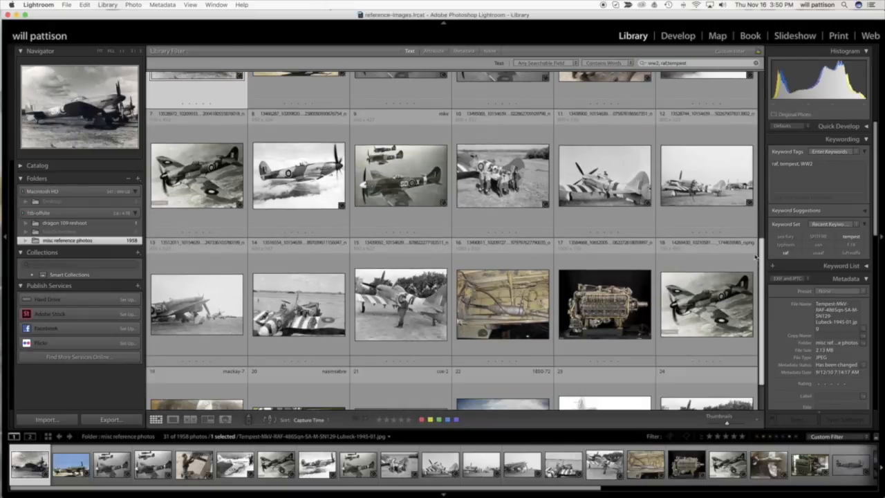
{"action": "scroll", "coordinate": [755, 271], "scroll_direction": "down", "scroll_amount": 6}
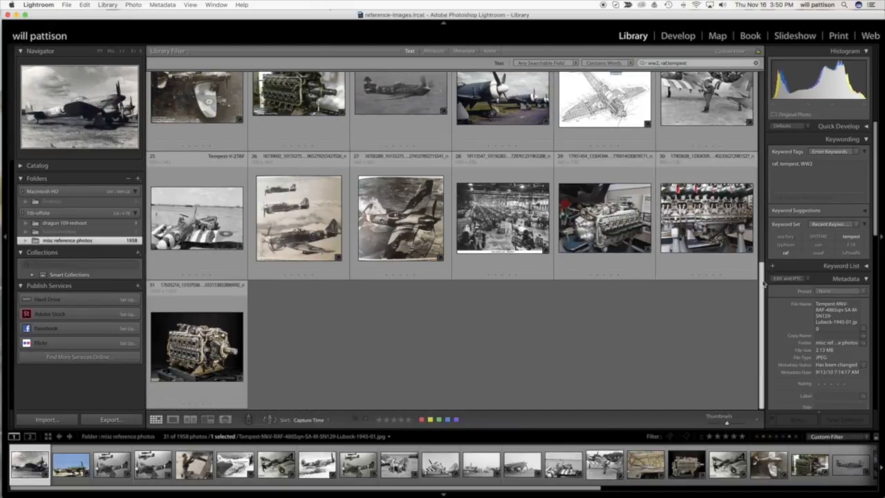
Replace the text filter on the misc reference photos with the word "jets".
{"action": "left_click_drag", "start_coordinate": [760, 279], "coordinate": [761, 117]}
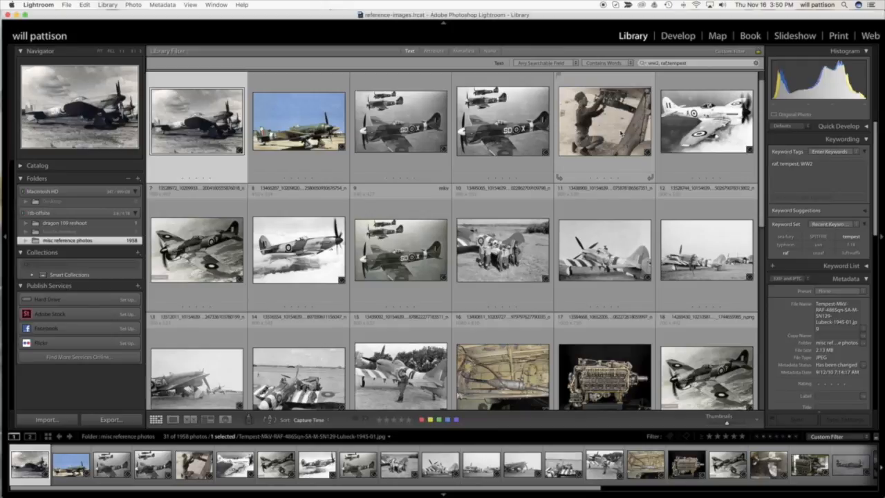
{"action": "triple_click", "coordinate": [696, 65]}
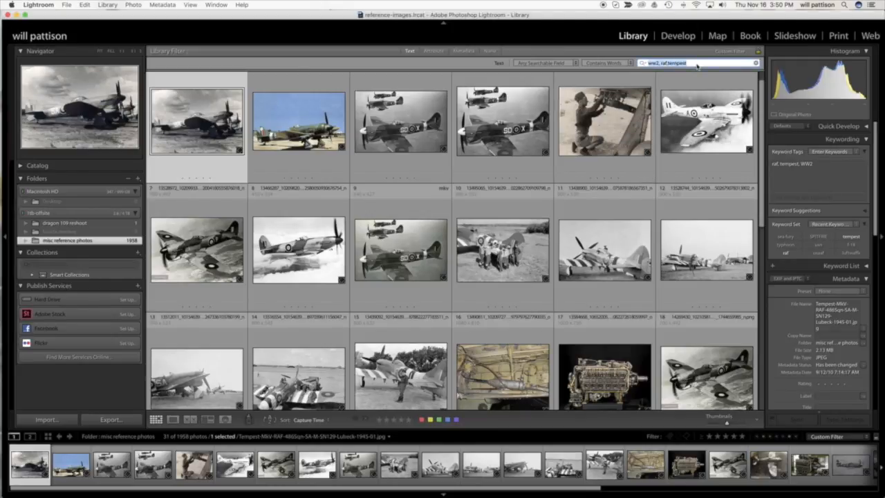
{"action": "key", "text": "BackSpace"}
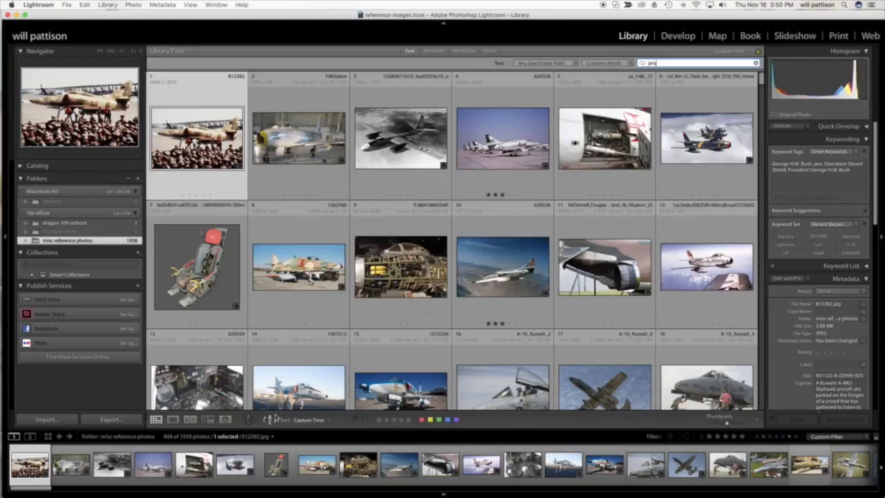
Activate the Painter tool for Keywords and set the keyword it paints to f-86.
{"action": "left_click", "coordinate": [251, 420]}
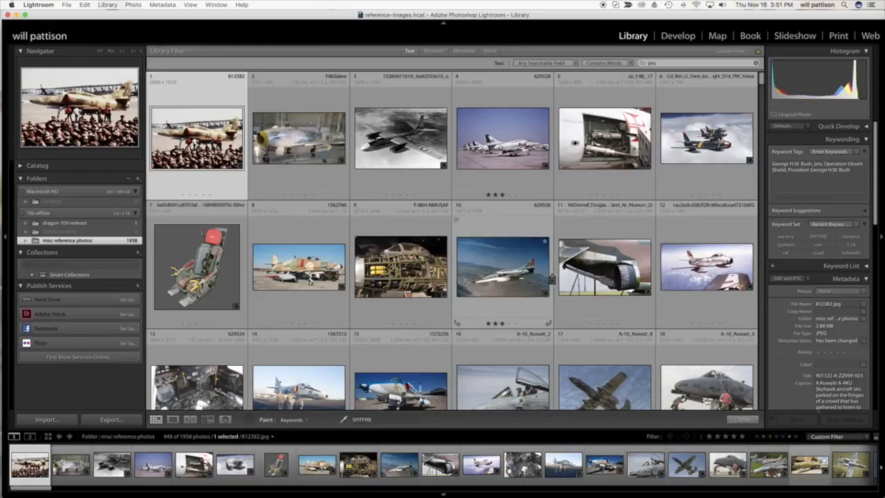
{"action": "left_click", "coordinate": [308, 421]}
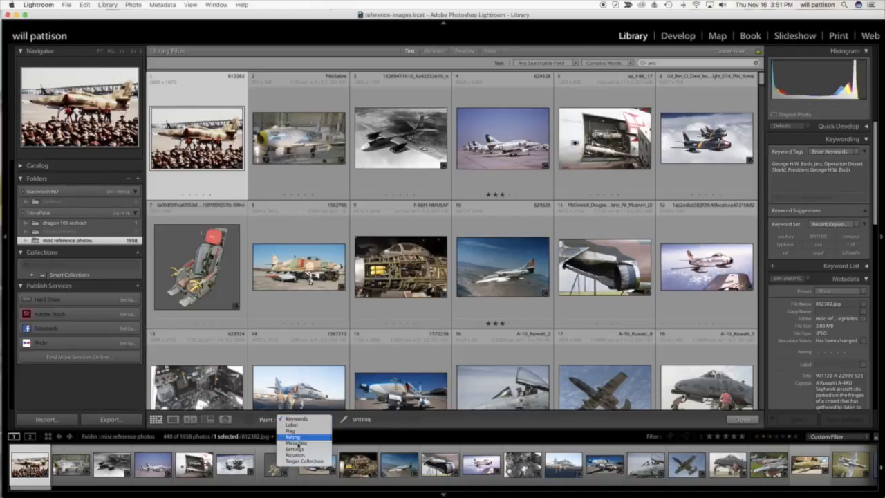
{"action": "left_click", "coordinate": [376, 423]}
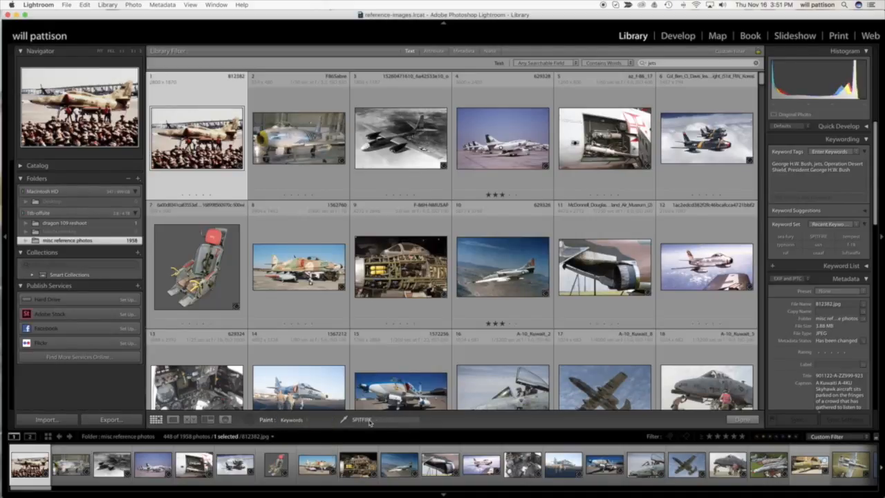
{"action": "left_click", "coordinate": [370, 422]}
{"action": "key", "text": "BackSpace"}
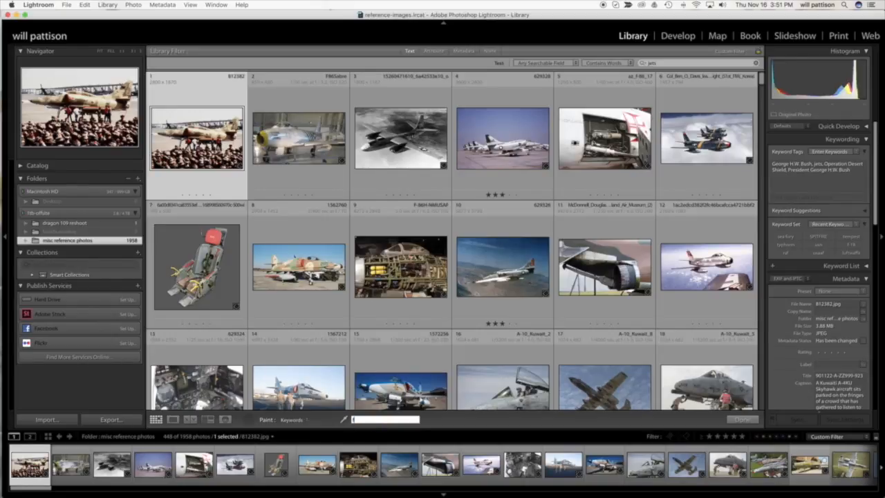
{"action": "type", "text": "f-18"}
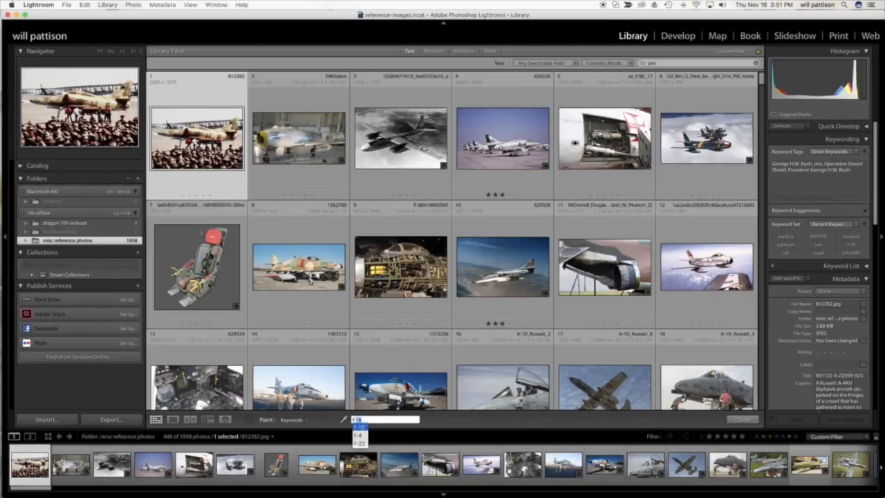
{"action": "type", "text": "4"}
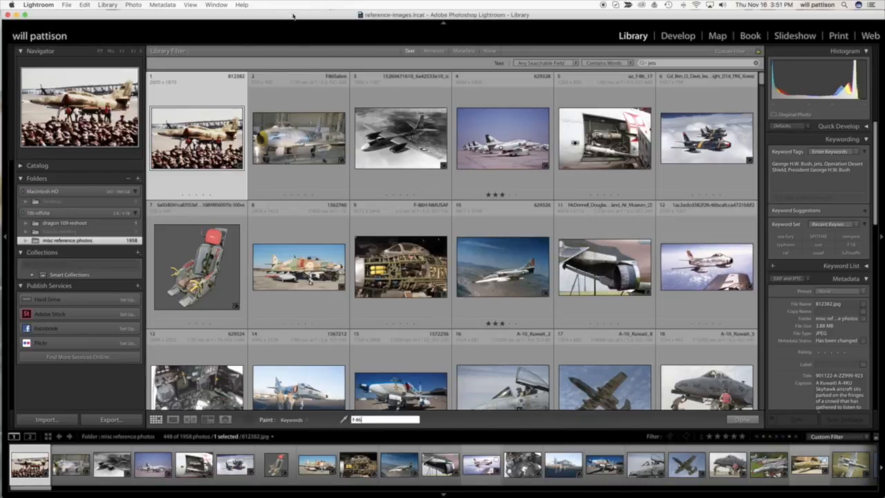
Paint the f-86 keyword onto the F86Sabre photo, the jet formation photo, and the silver jet flying above clouds.
{"action": "left_click", "coordinate": [298, 139]}
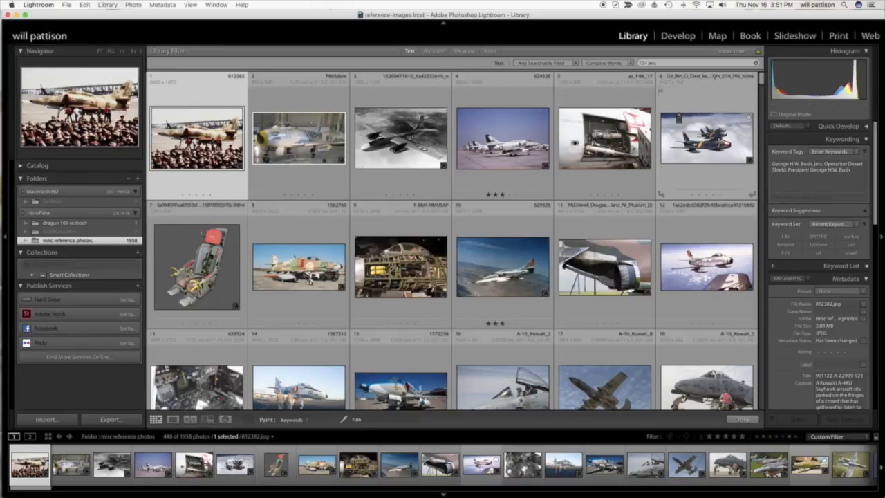
{"action": "left_click", "coordinate": [698, 134]}
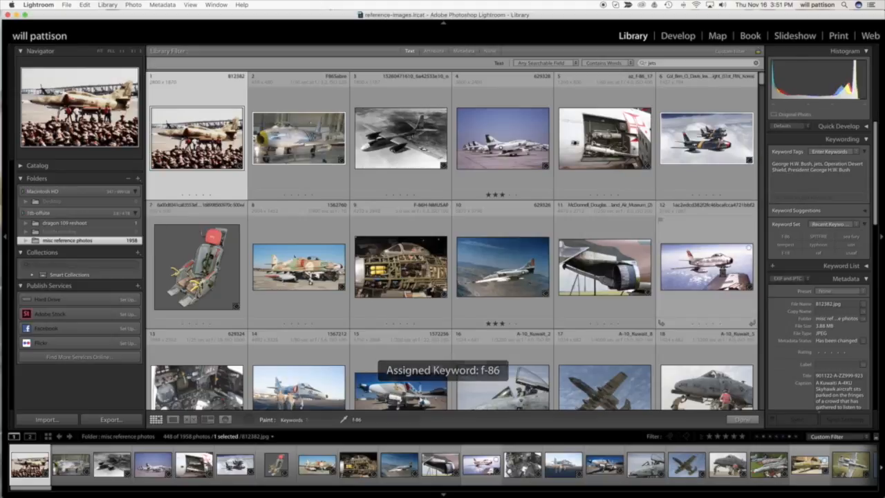
{"action": "left_click", "coordinate": [737, 270]}
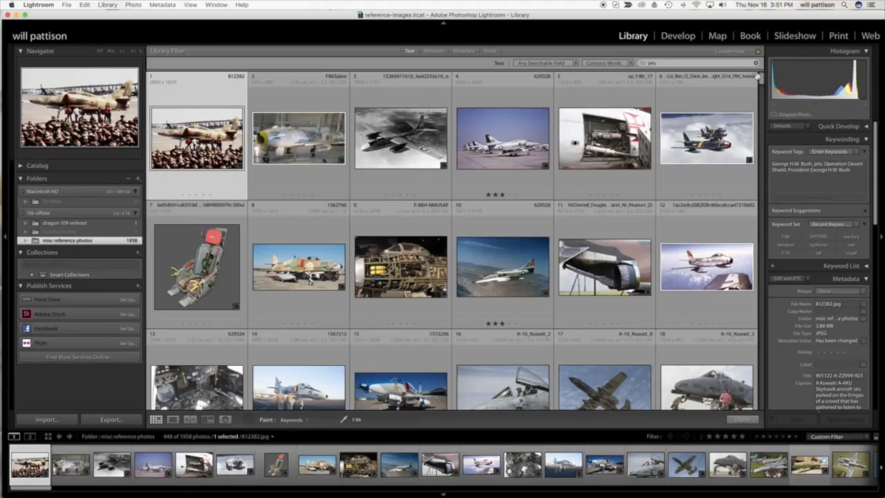
Paint the f-86 keyword onto the two adjacent cockpit photos, and look through further jet photos for more candidates.
{"action": "left_click_drag", "start_coordinate": [761, 82], "coordinate": [762, 94]}
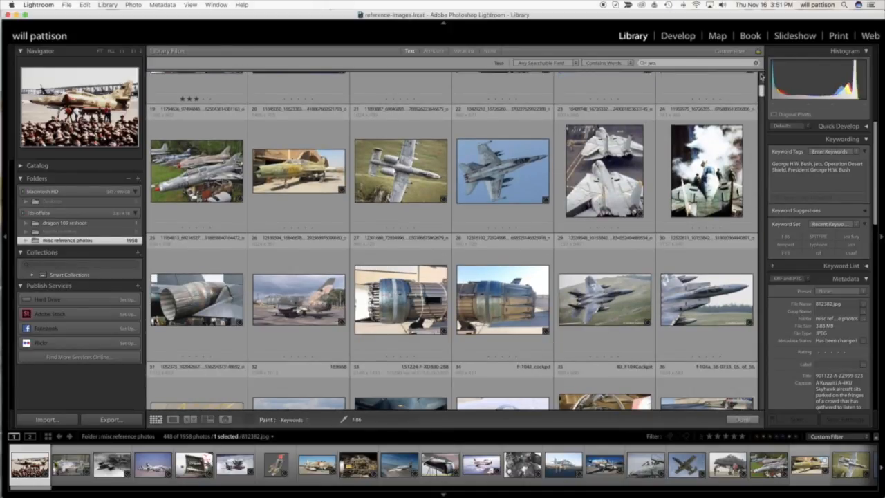
{"action": "left_click_drag", "start_coordinate": [762, 91], "coordinate": [763, 100]}
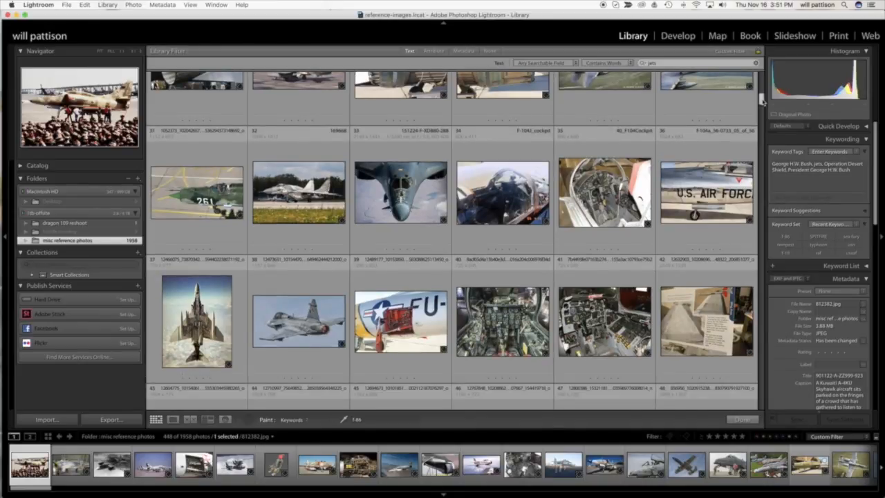
{"action": "scroll", "coordinate": [763, 101], "scroll_direction": "down", "scroll_amount": 3}
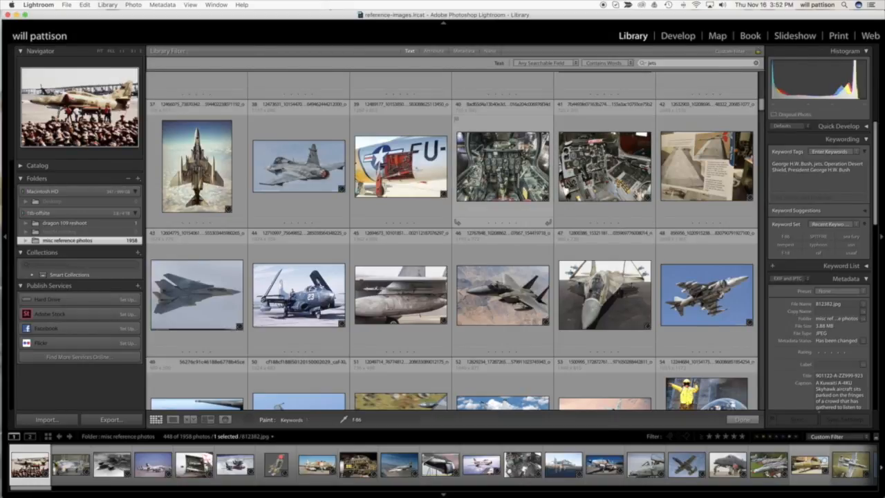
{"action": "left_click", "coordinate": [503, 166]}
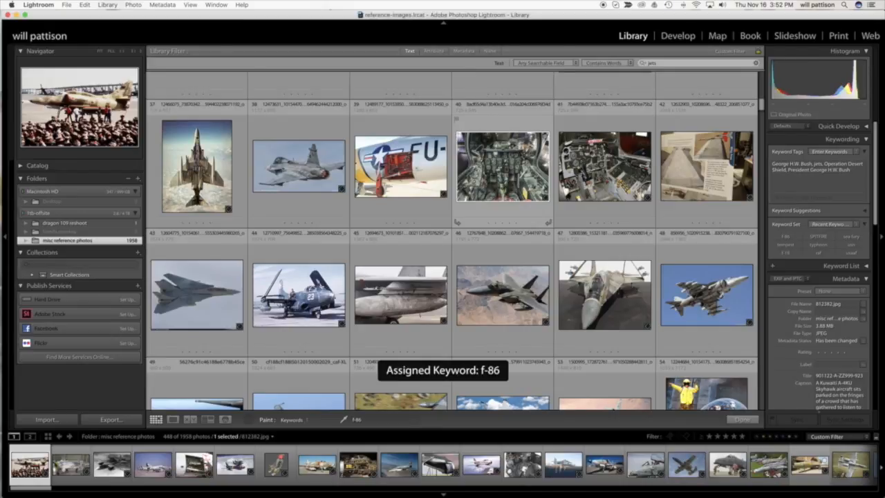
{"action": "left_click", "coordinate": [614, 163]}
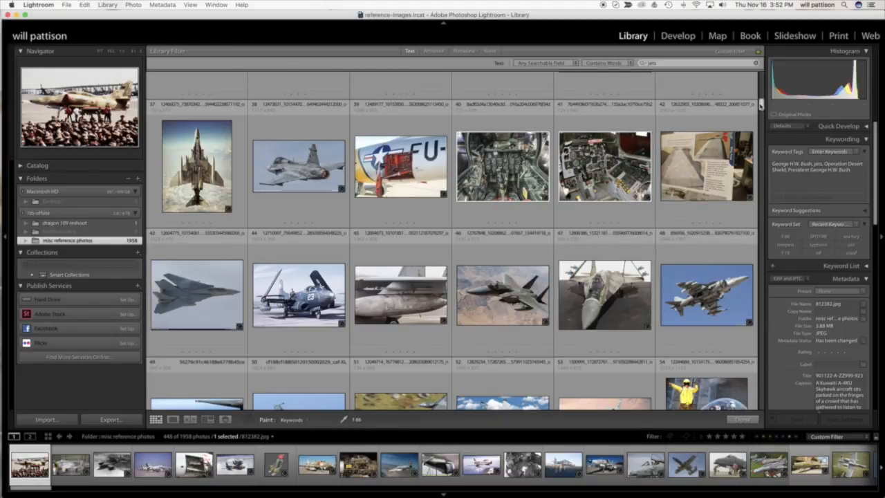
{"action": "scroll", "coordinate": [762, 112], "scroll_direction": "down", "scroll_amount": 3}
{"action": "left_click_drag", "start_coordinate": [762, 114], "coordinate": [763, 138]}
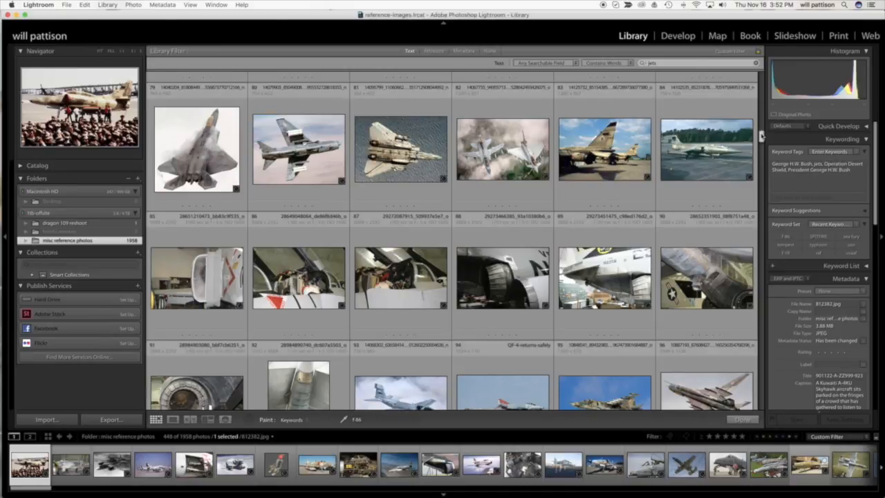
{"action": "left_click_drag", "start_coordinate": [763, 136], "coordinate": [761, 164]}
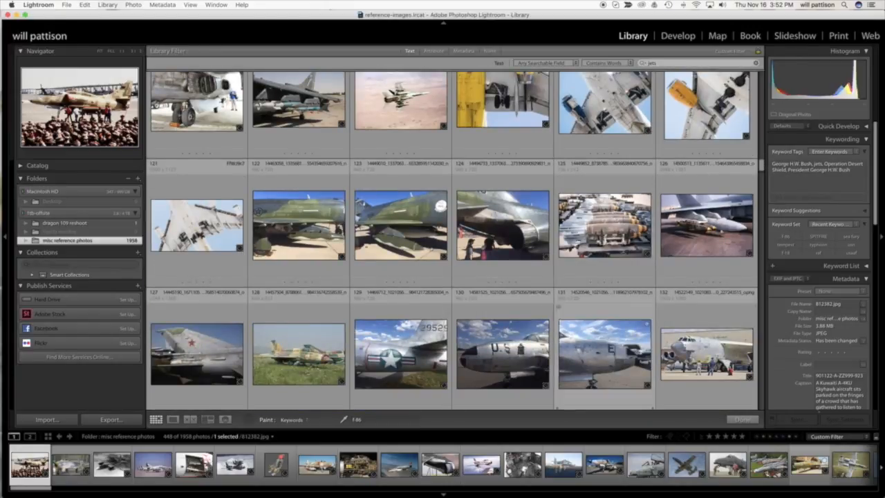
Put the Painter tool away and narrow the text filter to "jets, f-86".
{"action": "left_click", "coordinate": [248, 419]}
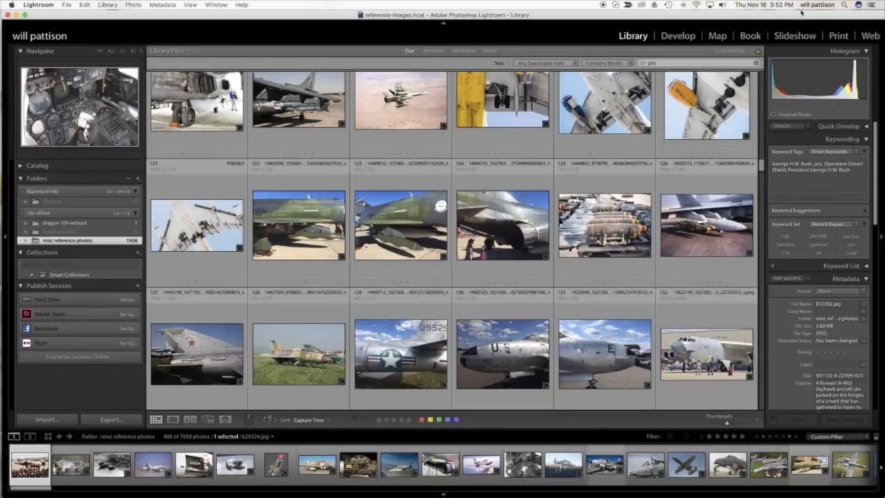
{"action": "left_click", "coordinate": [680, 64]}
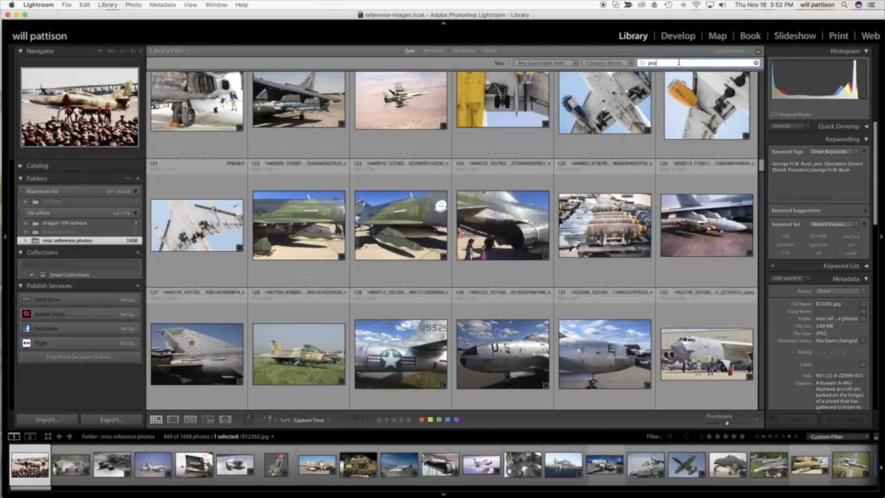
{"action": "type", "text": ", f-86"}
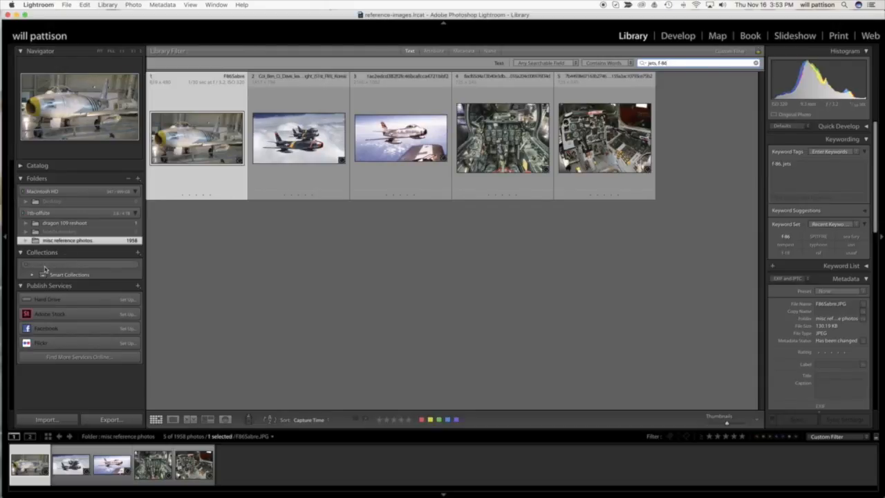
Create a collection named "f-86 pics" that includes the selected F86Sabre photo.
{"action": "left_click", "coordinate": [137, 253]}
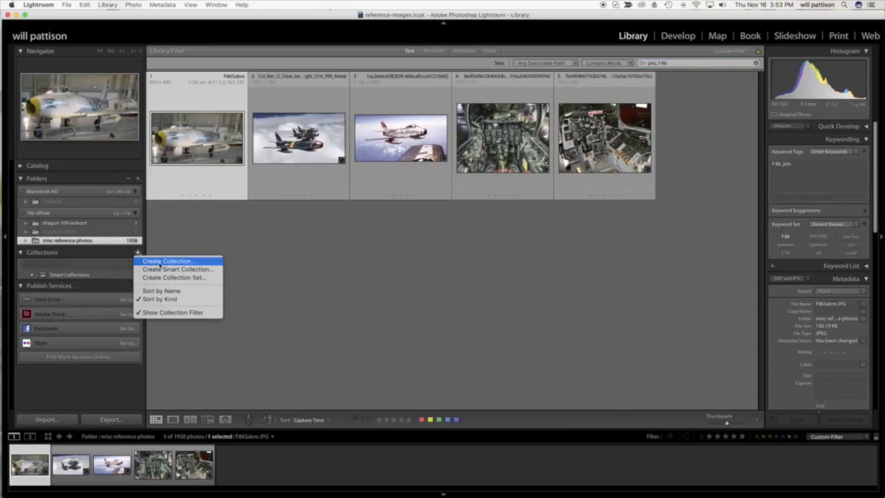
{"action": "left_click", "coordinate": [160, 262]}
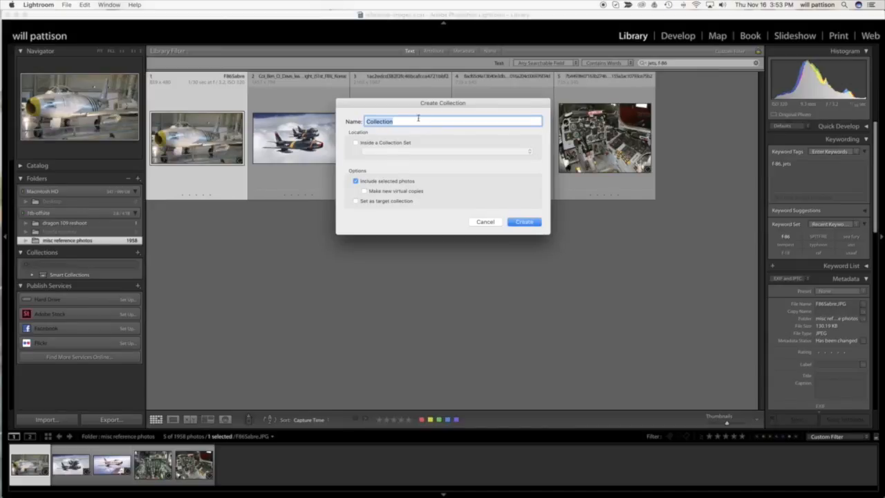
{"action": "type", "text": "F-86 pics"}
{"action": "left_click", "coordinate": [524, 222]}
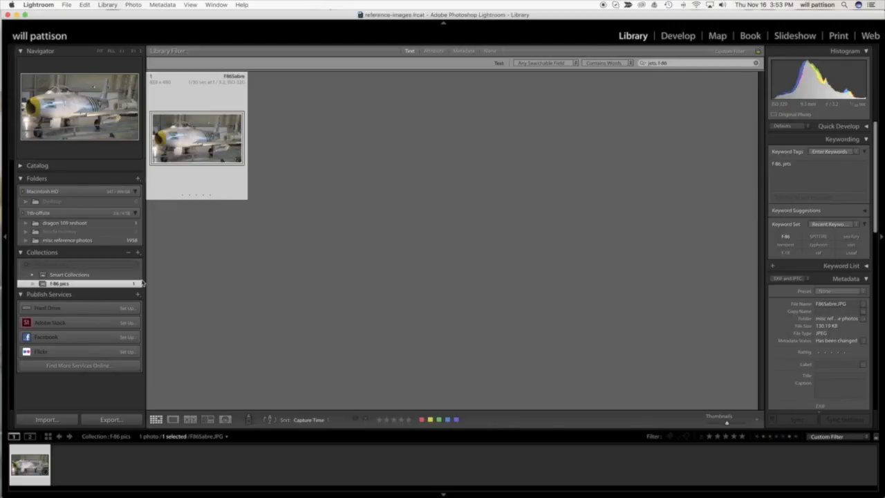
Restore the "jets, f-86" text filter on the misc reference photos and add the other four matching photos to the f-86 pics collection.
{"action": "left_click", "coordinate": [101, 241]}
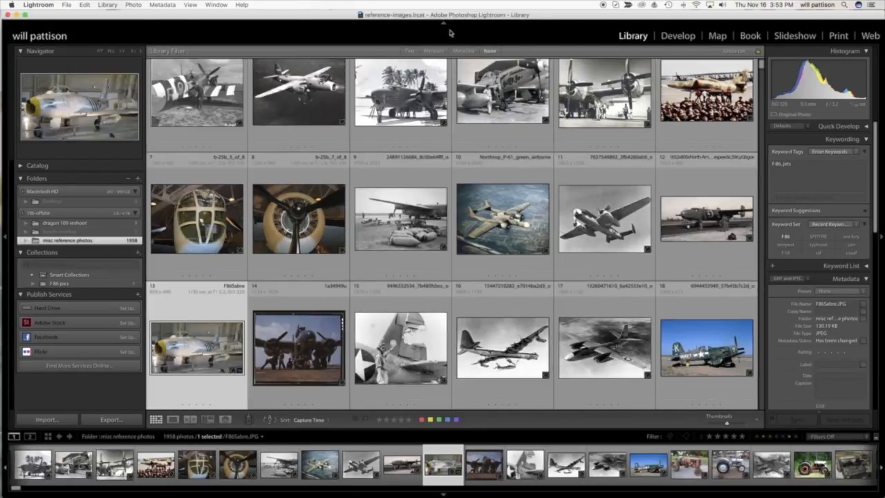
{"action": "left_click", "coordinate": [408, 51]}
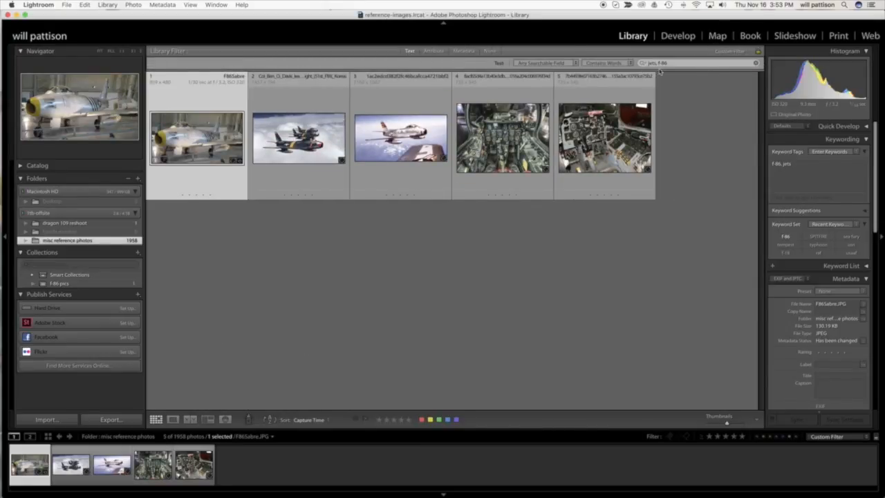
{"action": "left_click", "coordinate": [329, 171]}
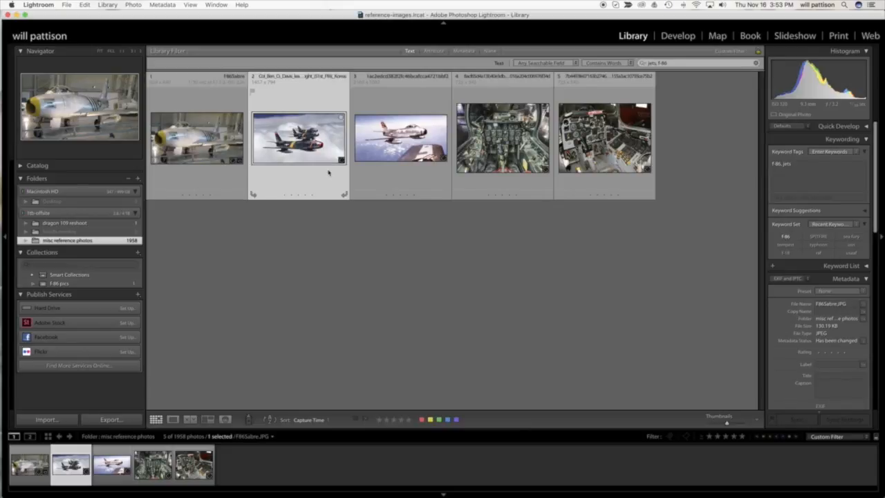
{"action": "left_click", "coordinate": [573, 182], "text": "shift"}
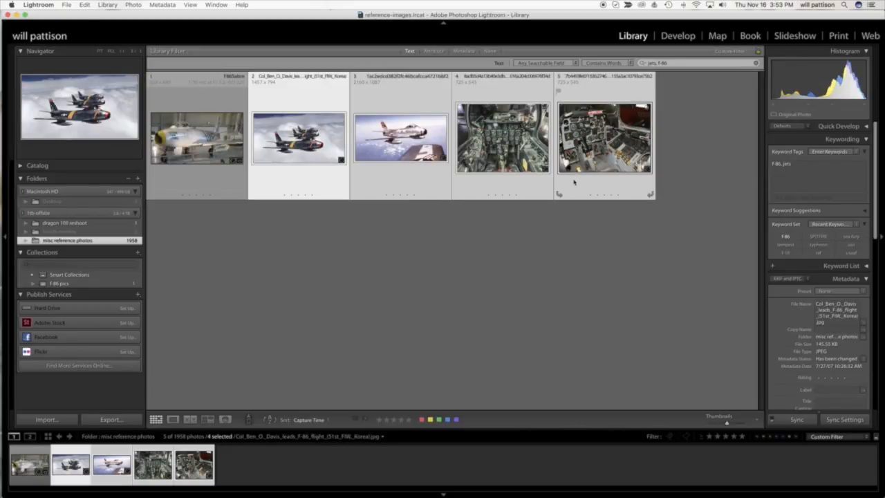
{"action": "left_click", "coordinate": [295, 178]}
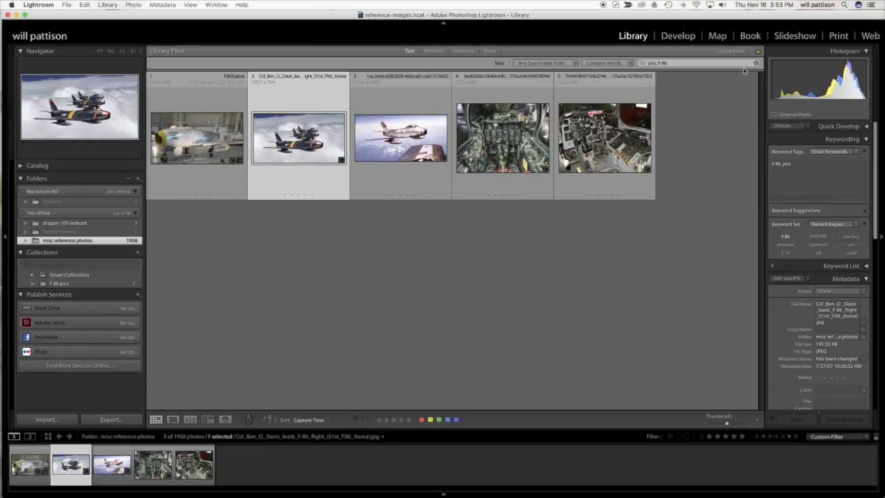
{"action": "left_click", "coordinate": [576, 180], "text": "shift"}
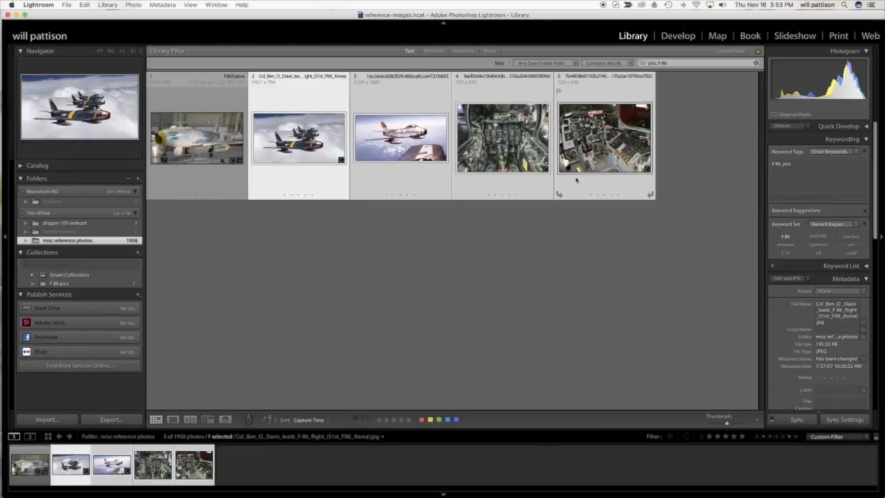
{"action": "left_click_drag", "start_coordinate": [290, 162], "coordinate": [92, 335]}
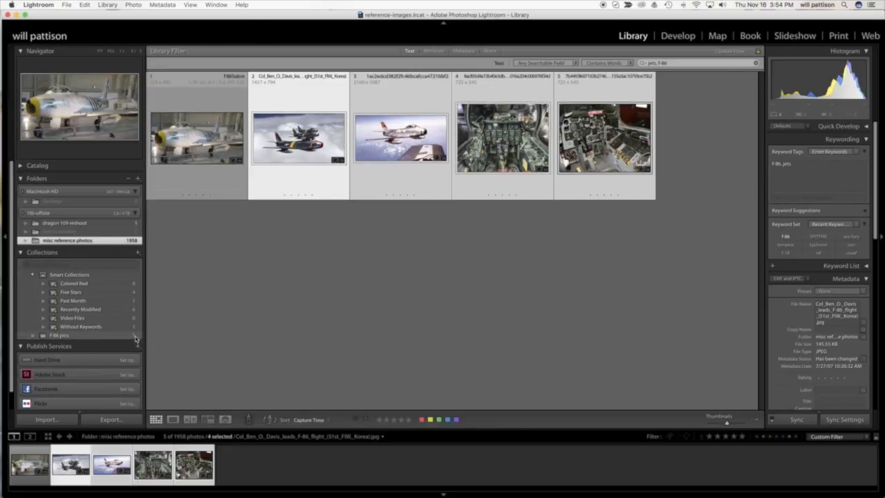
View the f-86 pics collection, then return to the misc reference photos folder and select the photo named 1-1.
{"action": "left_click", "coordinate": [83, 335]}
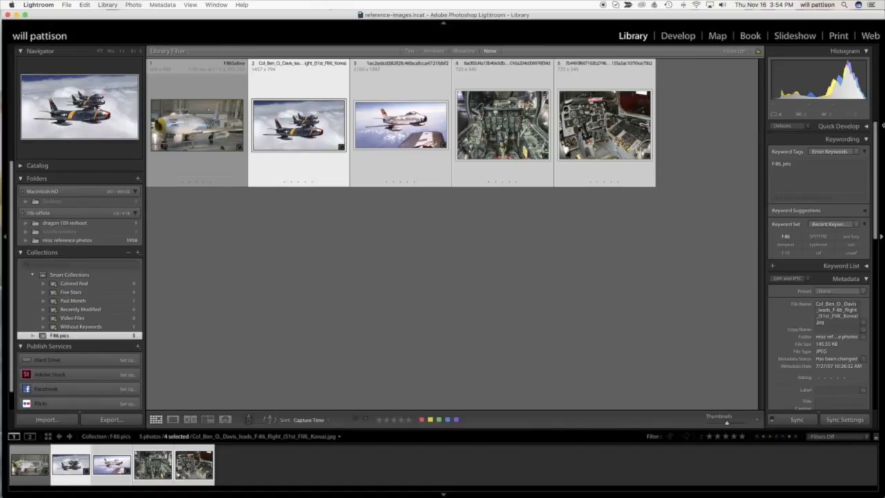
{"action": "left_click", "coordinate": [88, 241]}
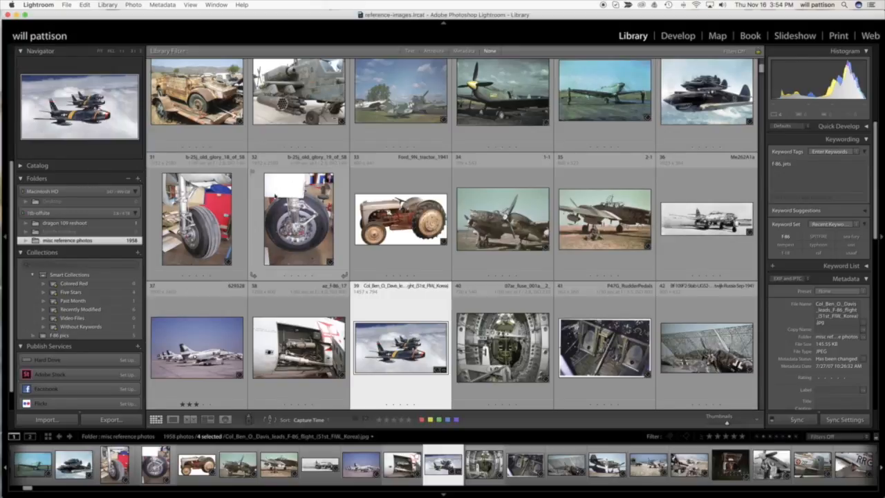
{"action": "left_click", "coordinate": [506, 235]}
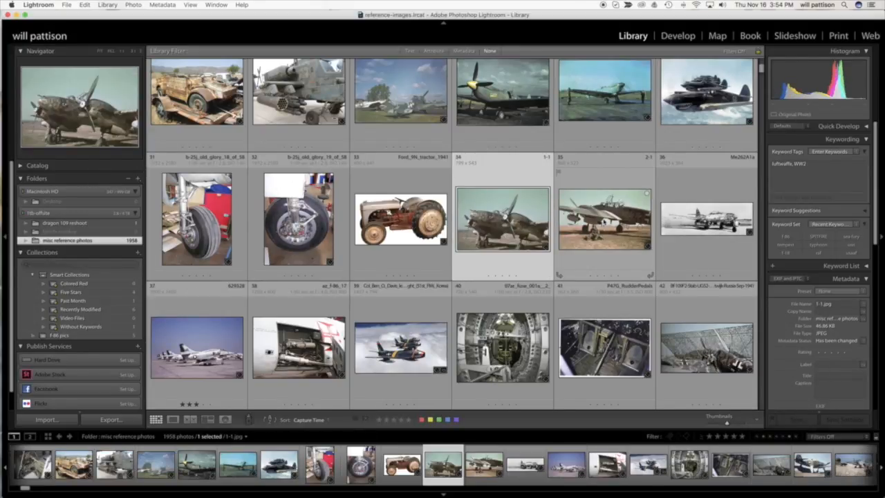
Give photos 1-1 and 2-1 a five-star rating, and filter the misc reference photos to five stars and higher.
{"action": "left_click", "coordinate": [604, 219], "text": "super"}
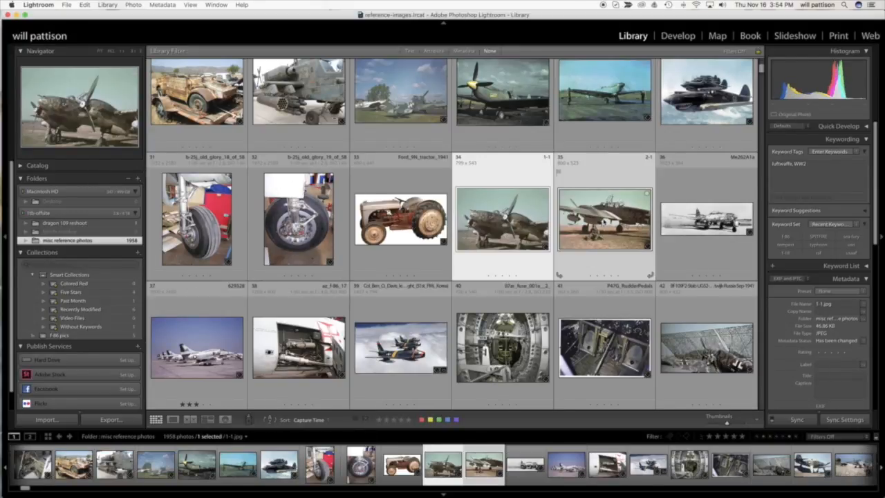
{"action": "left_click", "coordinate": [408, 419]}
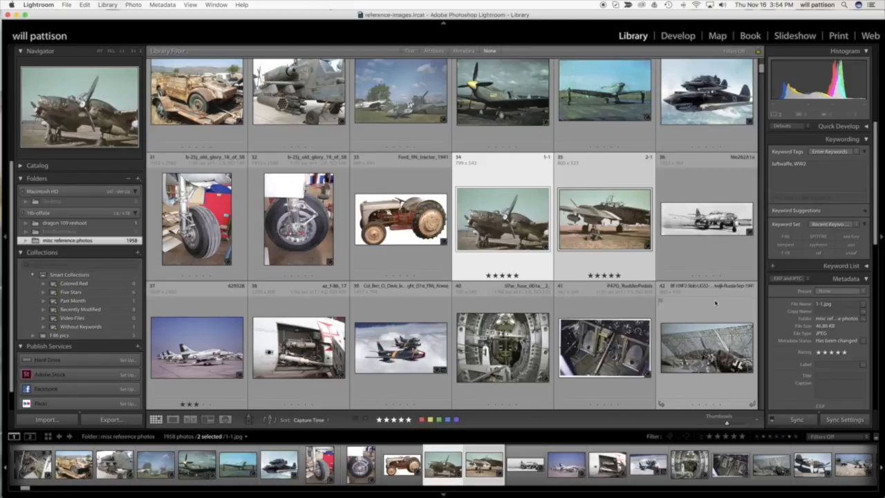
{"action": "left_click", "coordinate": [741, 438]}
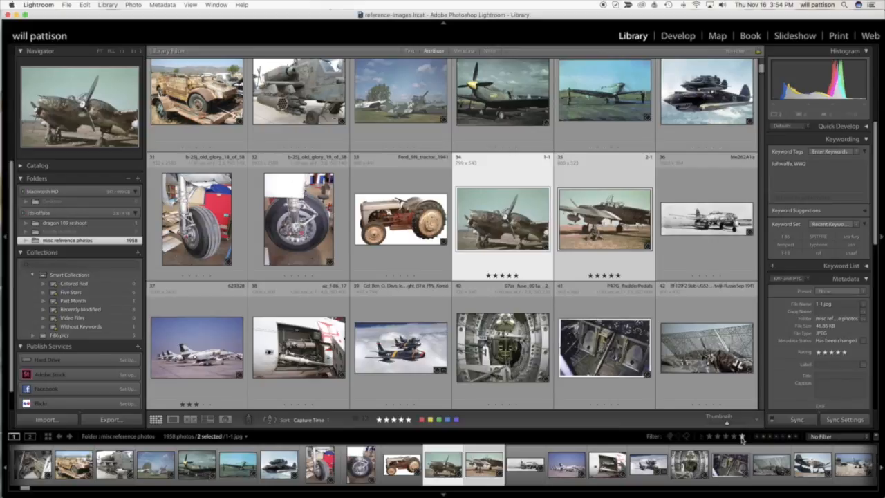
{"action": "left_click", "coordinate": [708, 438]}
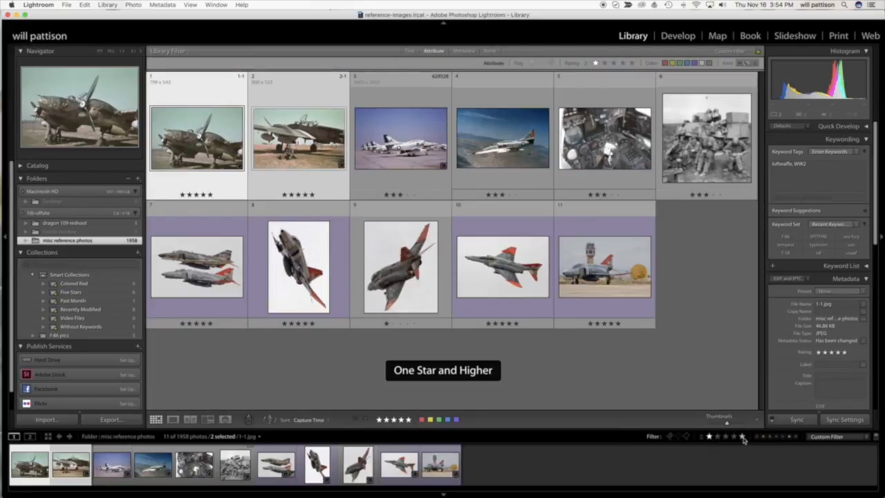
{"action": "left_click", "coordinate": [742, 437]}
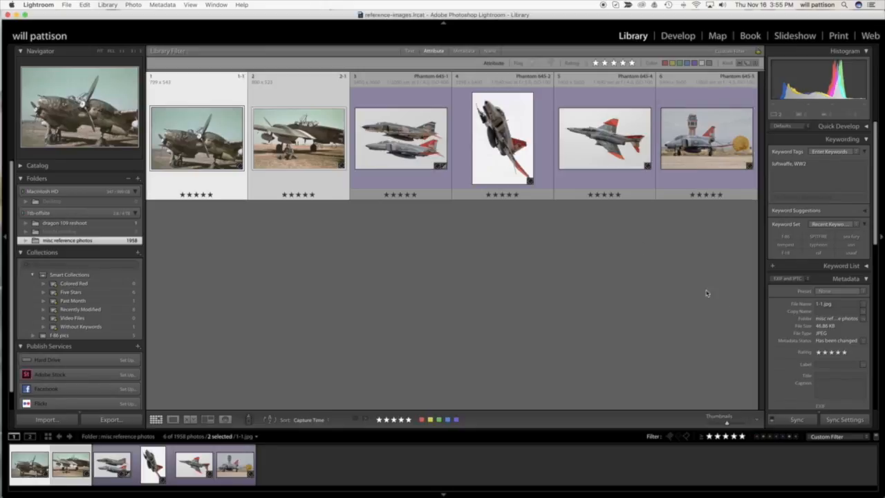
Narrow the five-star results to purple-labelled photos, then remove the colour and star filters.
{"action": "left_click", "coordinate": [783, 436]}
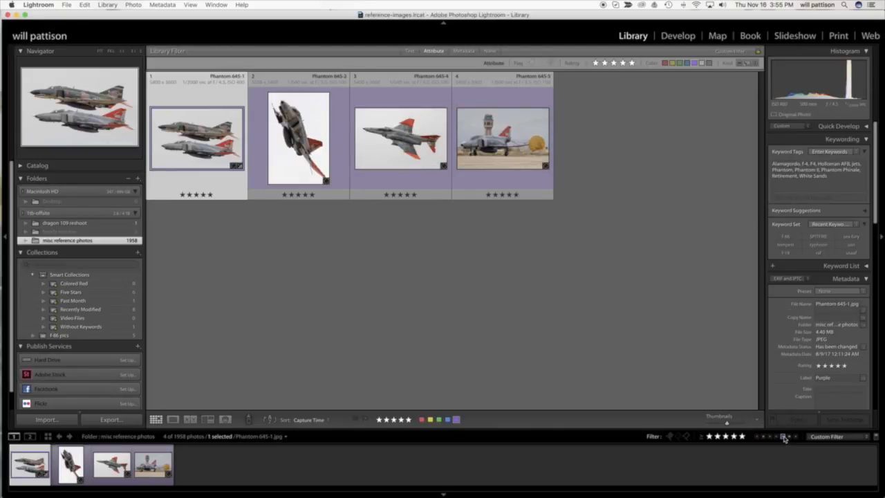
{"action": "left_click", "coordinate": [783, 436]}
{"action": "left_click", "coordinate": [741, 436]}
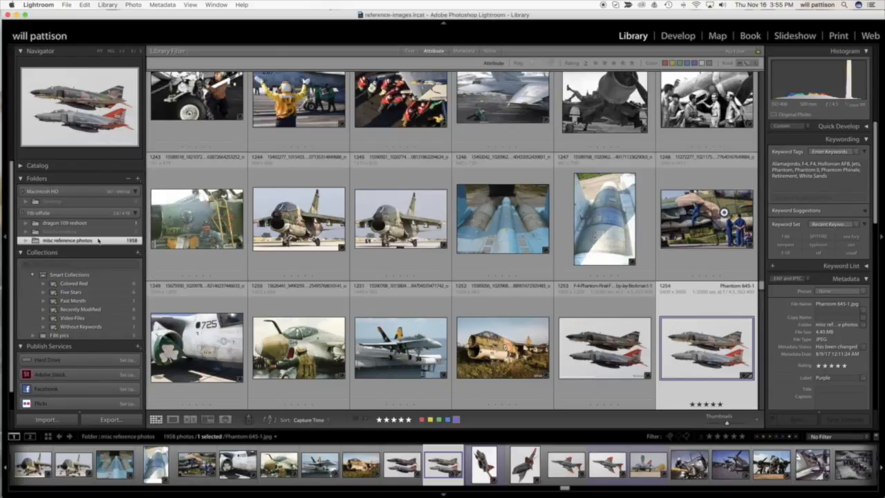
Start an import from the dragon 109 reshoot folder and uncheck all of its photos.
{"action": "left_click", "coordinate": [45, 420]}
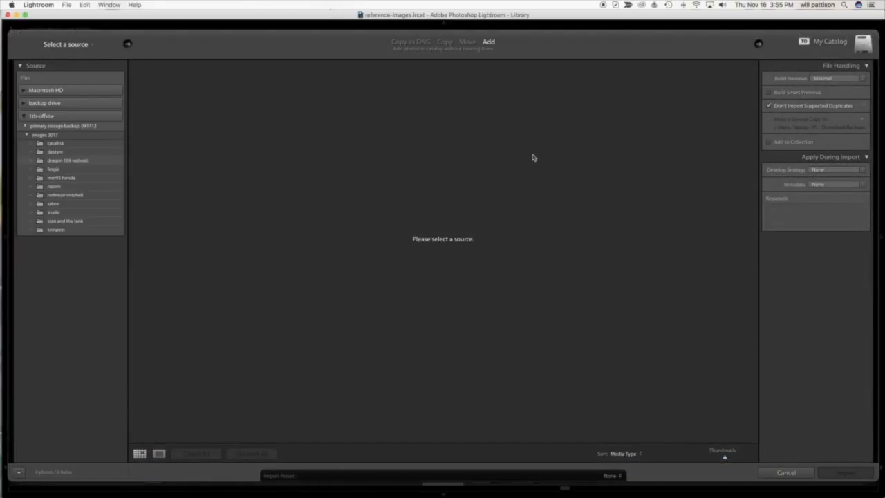
{"action": "left_click", "coordinate": [90, 48]}
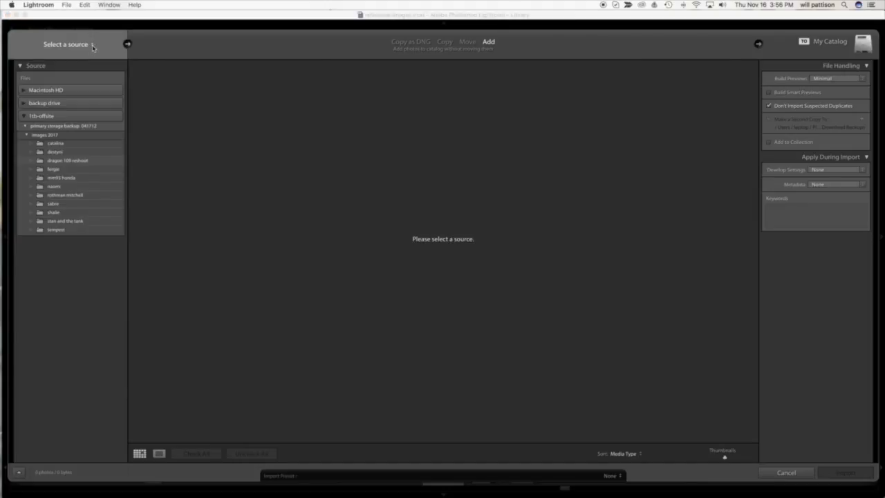
{"action": "left_click", "coordinate": [192, 120]}
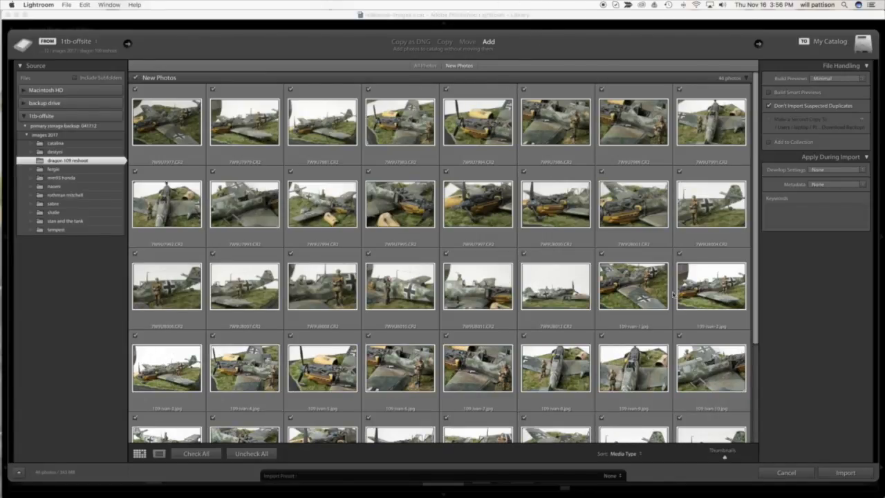
{"action": "left_click", "coordinate": [262, 453]}
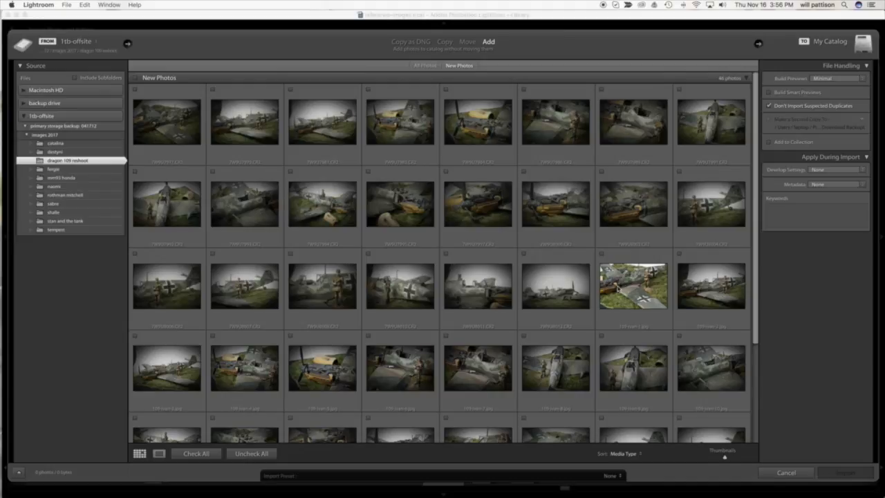
Import only 109-ivan-1.jpg, 109-ivan-5.jpg, 7W9U8006.CR2, 7W9U7992.CR2 and 7W9U7995.CR2 into the catalog.
{"action": "left_click", "coordinate": [617, 287]}
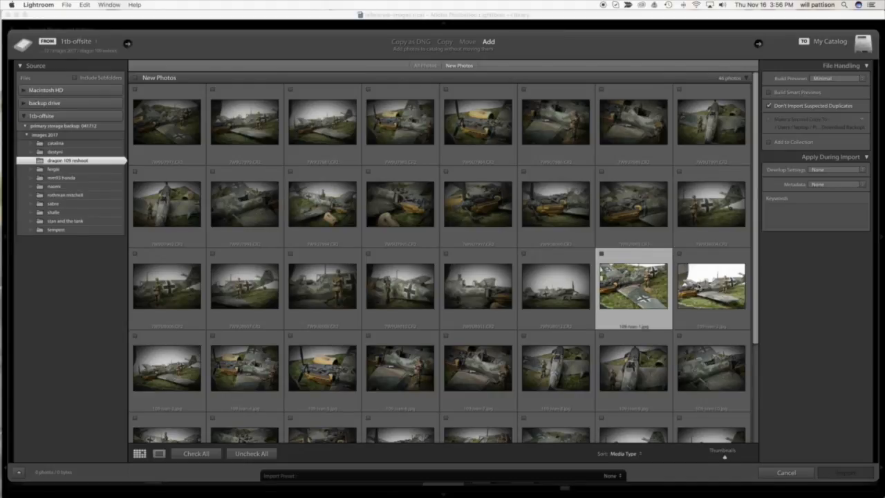
{"action": "left_click", "coordinate": [337, 364], "text": "super"}
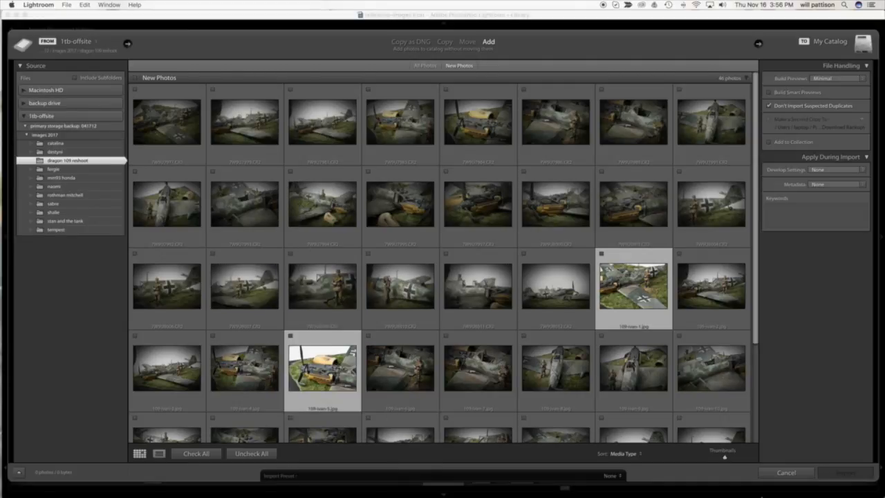
{"action": "left_click", "coordinate": [169, 290], "text": "super"}
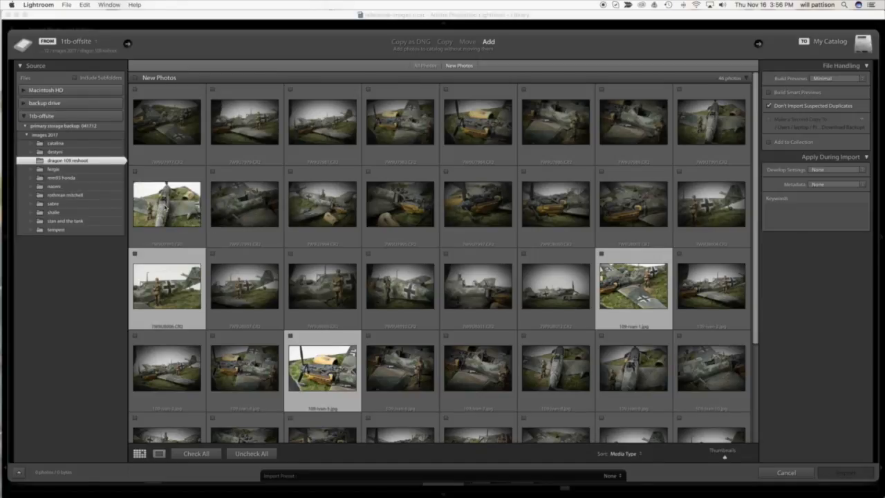
{"action": "left_click", "coordinate": [166, 206], "text": "super"}
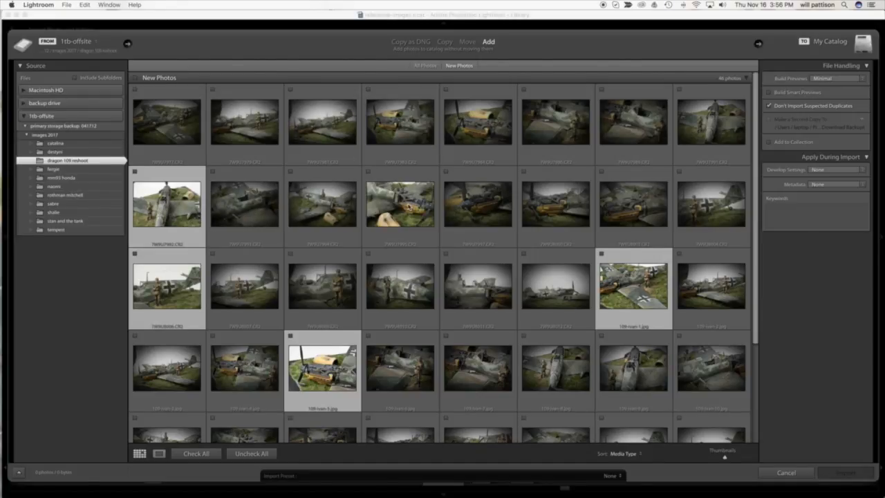
{"action": "left_click", "coordinate": [409, 207], "text": "super"}
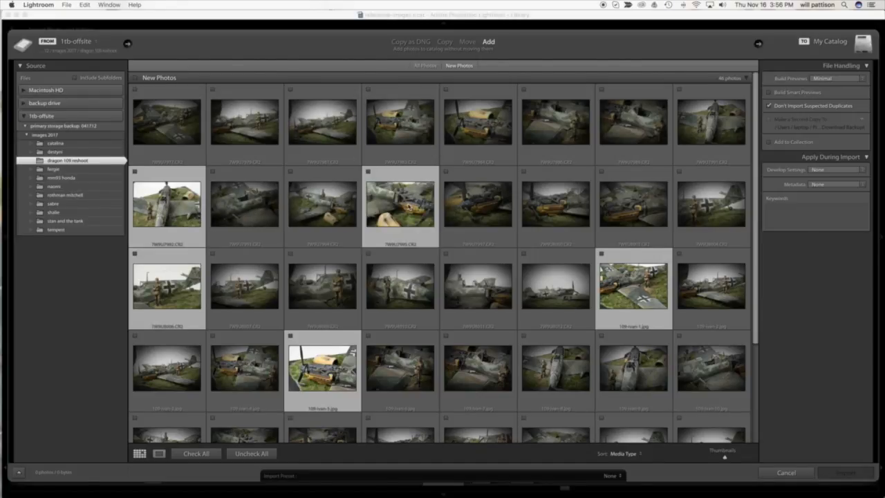
{"action": "left_click", "coordinate": [601, 255]}
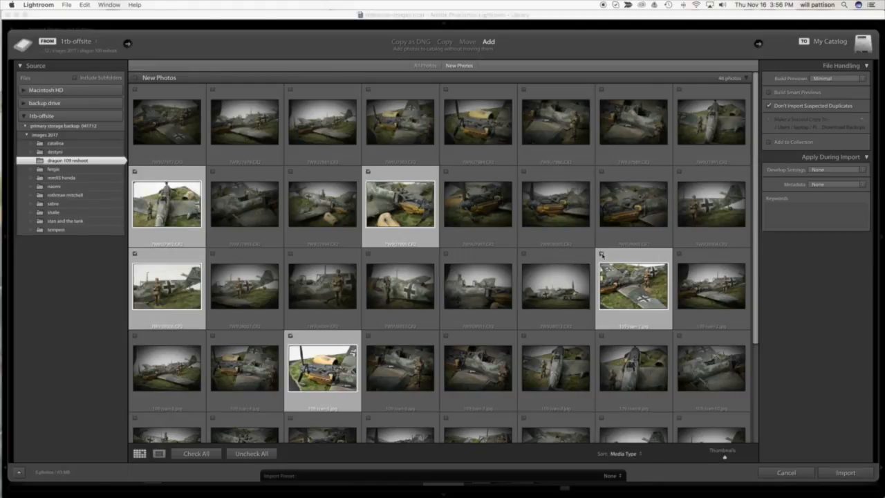
{"action": "left_click", "coordinate": [845, 473]}
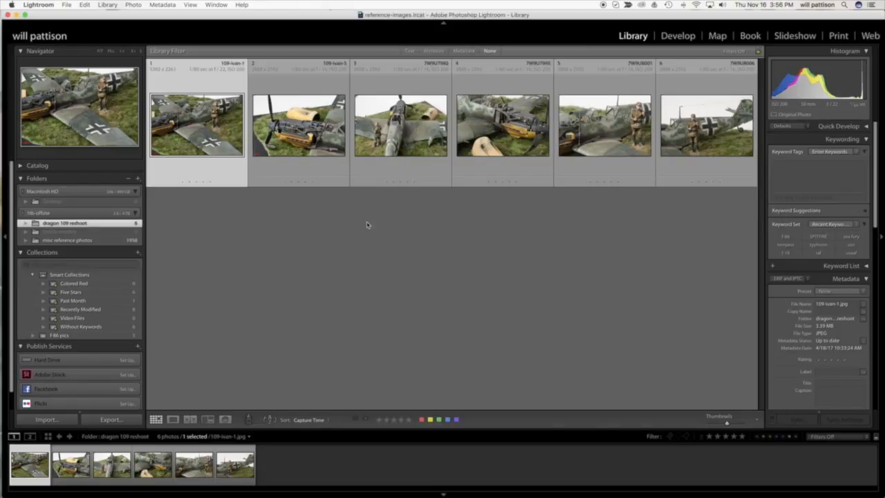
View 7W9U8001.CR2 enlarged and remove it from Lightroom without deleting it from disk.
{"action": "double_click", "coordinate": [602, 137]}
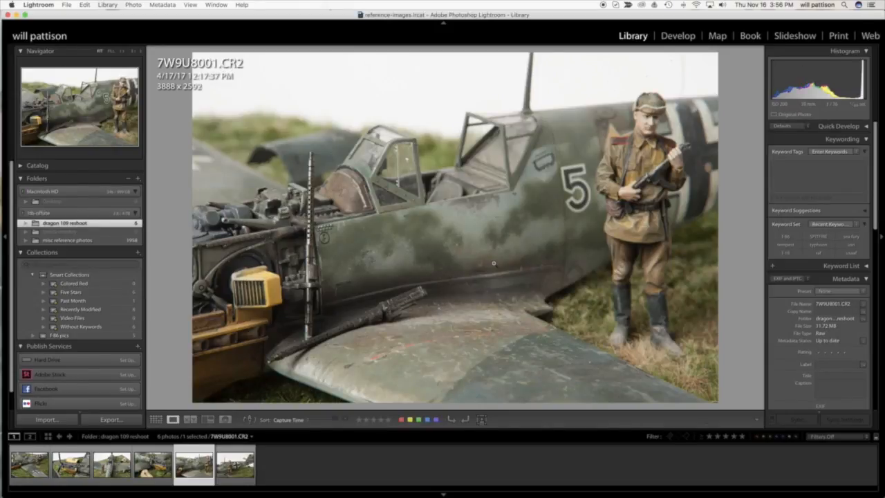
{"action": "key", "text": "Delete"}
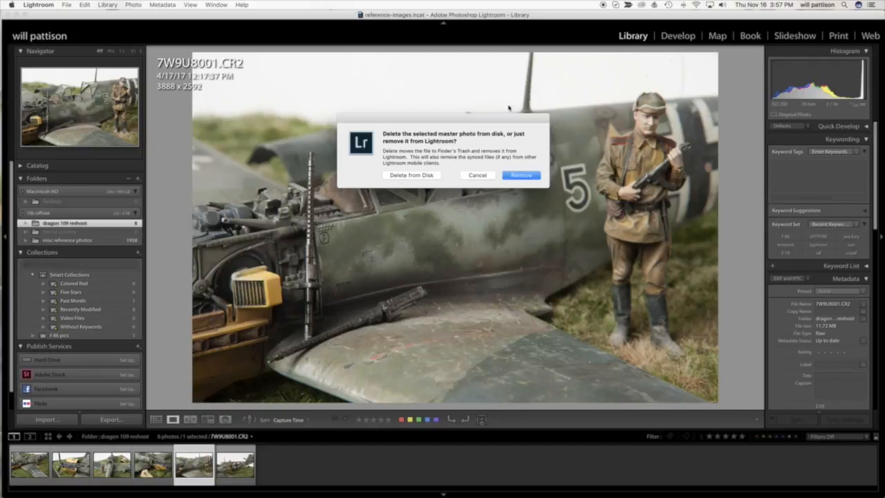
{"action": "left_click", "coordinate": [529, 177]}
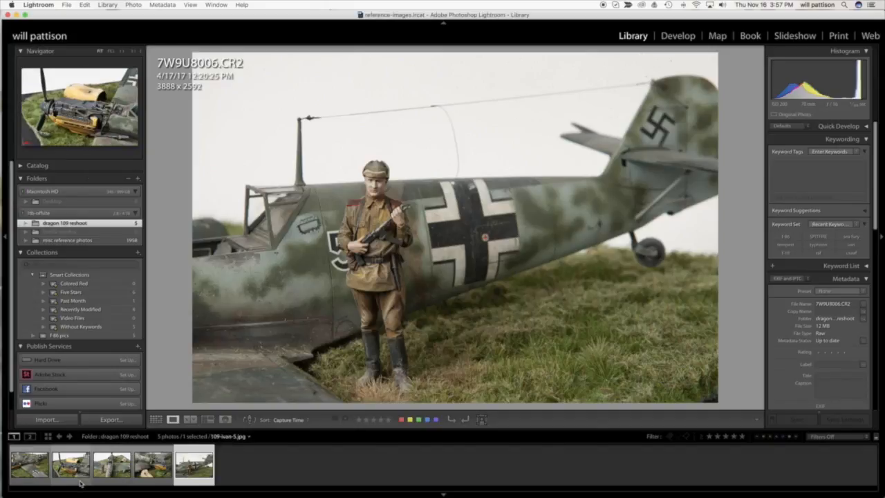
Look through the remaining dragon 109 reshoot photos one by one, comparing the JPEG files with the raw CR2 files.
{"action": "left_click", "coordinate": [33, 462]}
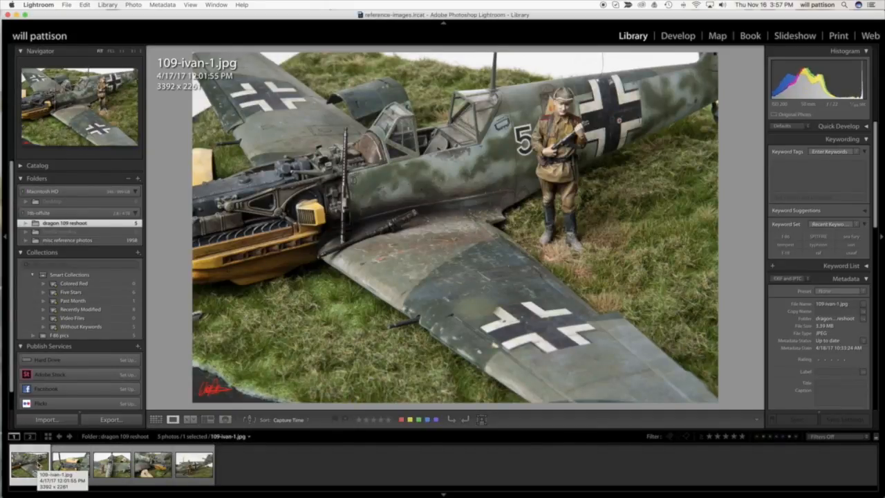
{"action": "key", "text": "Right"}
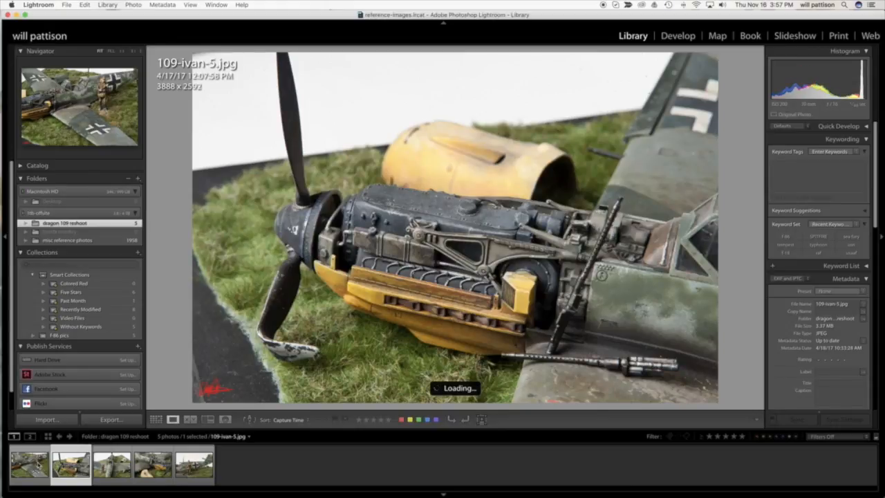
{"action": "key", "text": "Right"}
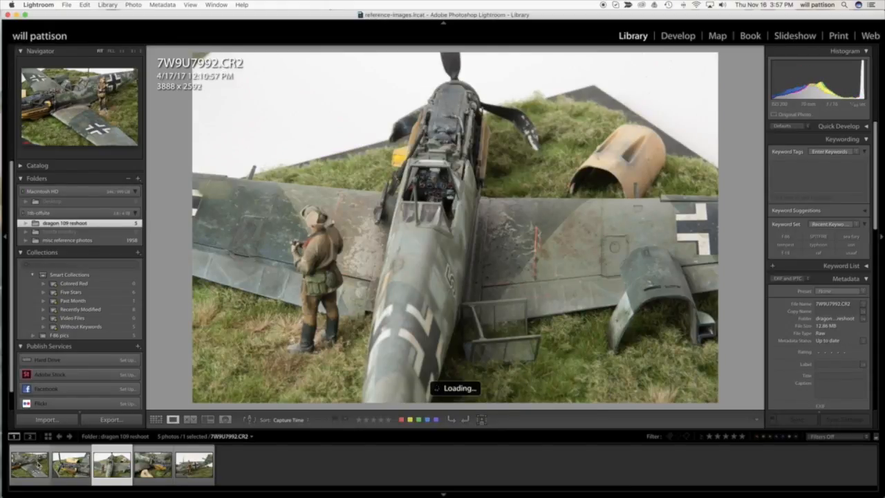
{"action": "key", "text": "Left"}
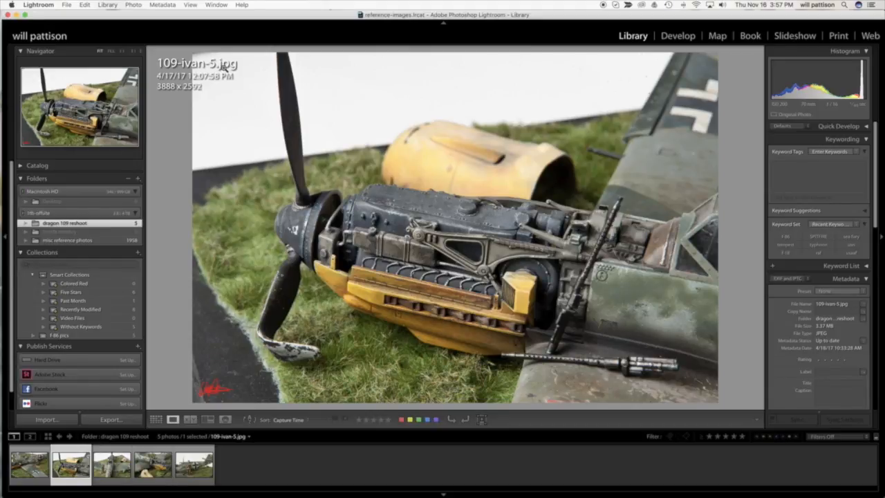
{"action": "key", "text": "Right"}
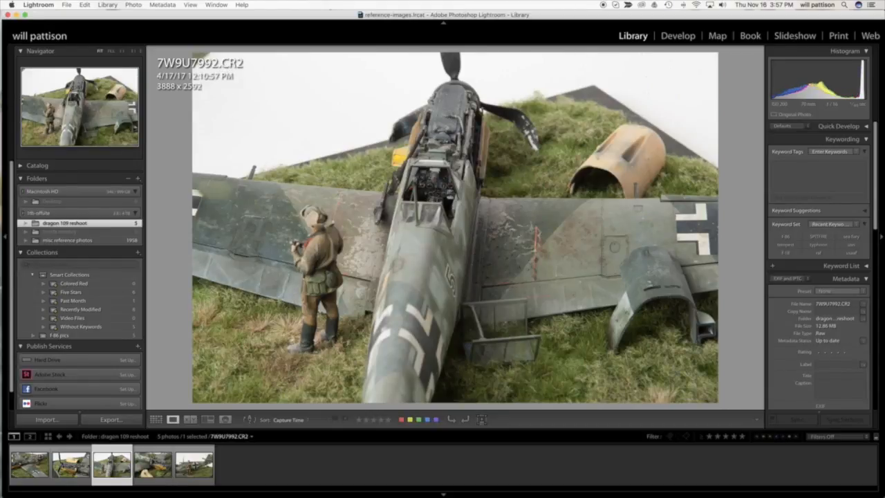
{"action": "key", "text": "Right"}
{"action": "key", "text": "Right"}
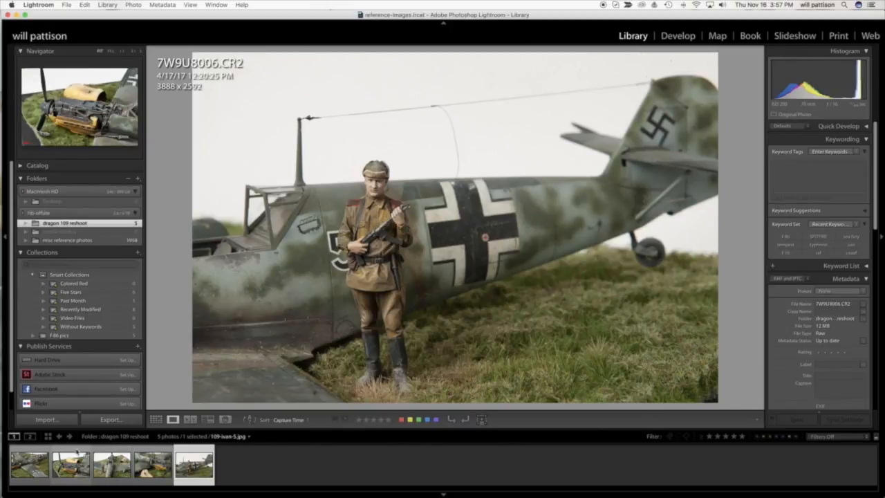
Remove the two JPEG photos, 109-ivan-1 and 109-ivan-5, from Lightroom while keeping their files on disk.
{"action": "left_click", "coordinate": [29, 464]}
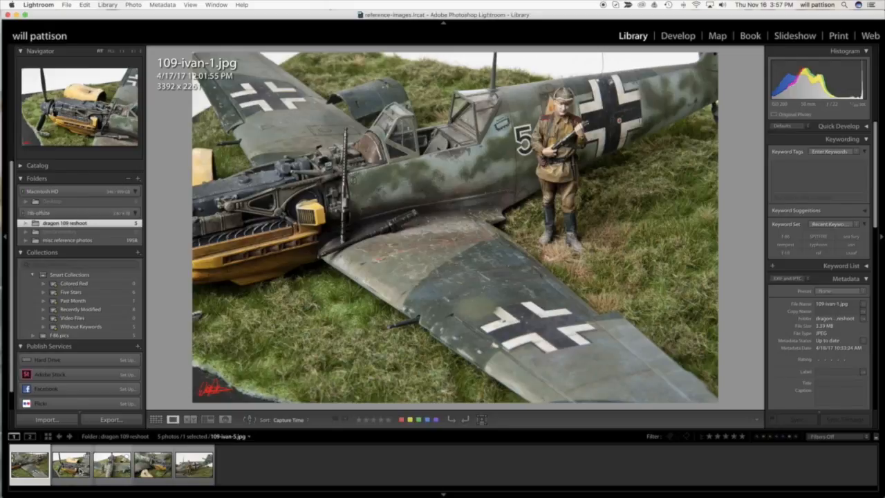
{"action": "left_click", "coordinate": [76, 467], "text": "super"}
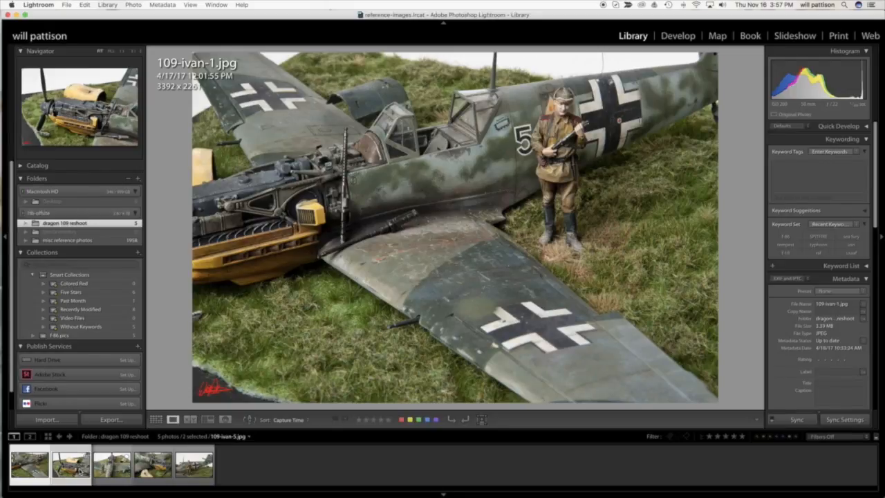
{"action": "key", "text": "g"}
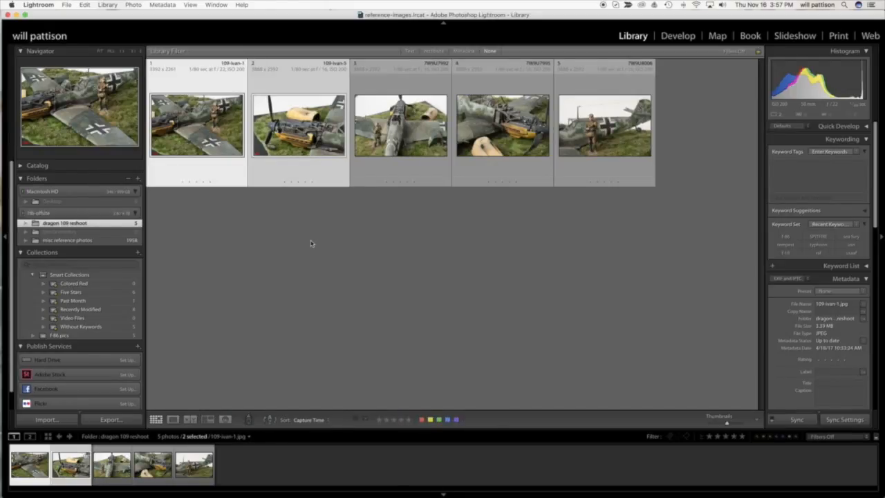
{"action": "key", "text": "BackSpace"}
{"action": "left_click", "coordinate": [521, 174]}
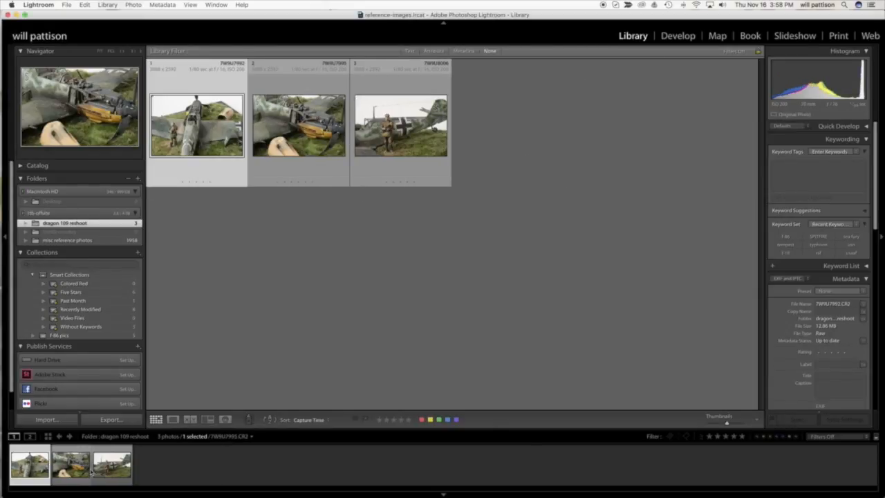
Open the raw photo 7W9U7992.CR2 in Loupe view.
{"action": "left_click", "coordinate": [82, 473]}
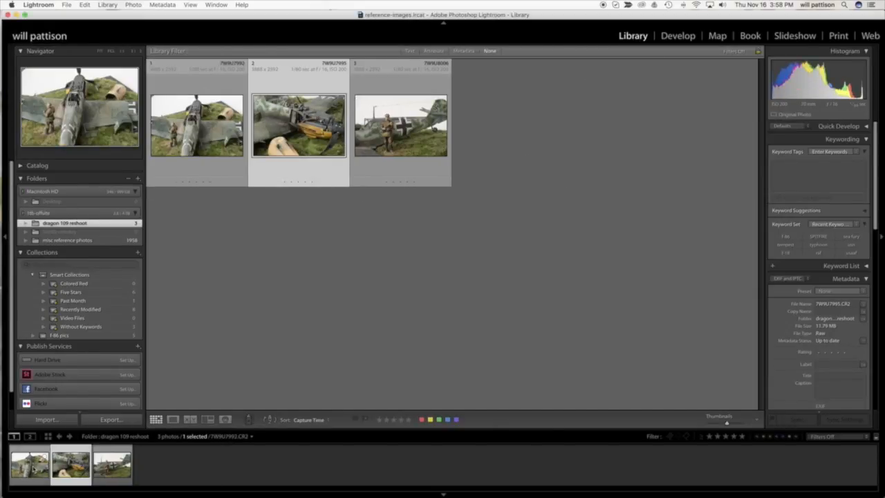
{"action": "double_click", "coordinate": [33, 470]}
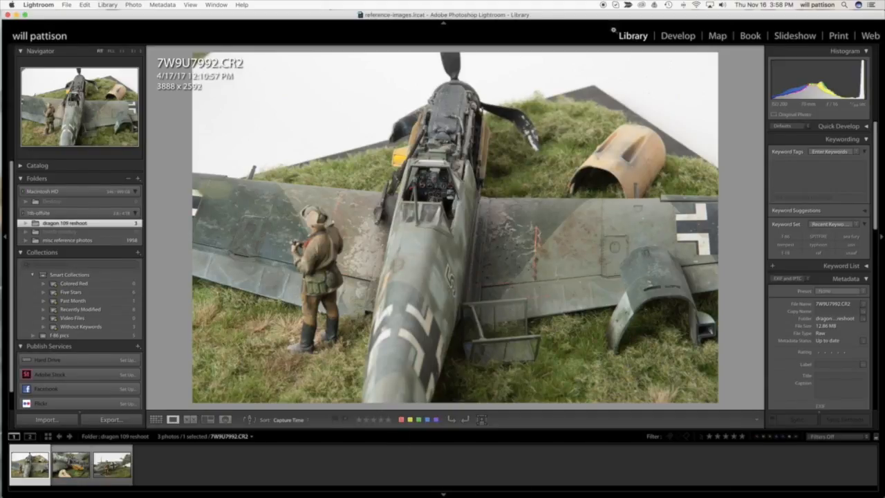
Open the photo in the Develop module, try the Black & White treatment and undo that conversion.
{"action": "left_click", "coordinate": [678, 36]}
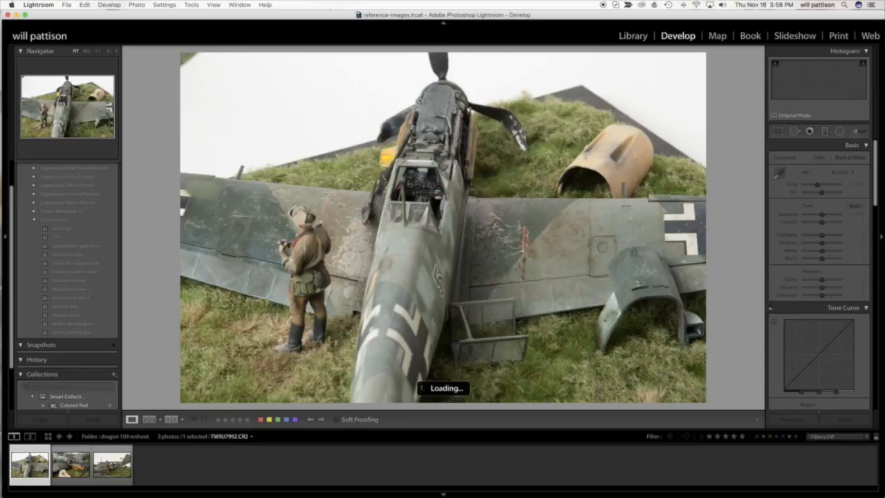
{"action": "left_click", "coordinate": [850, 157]}
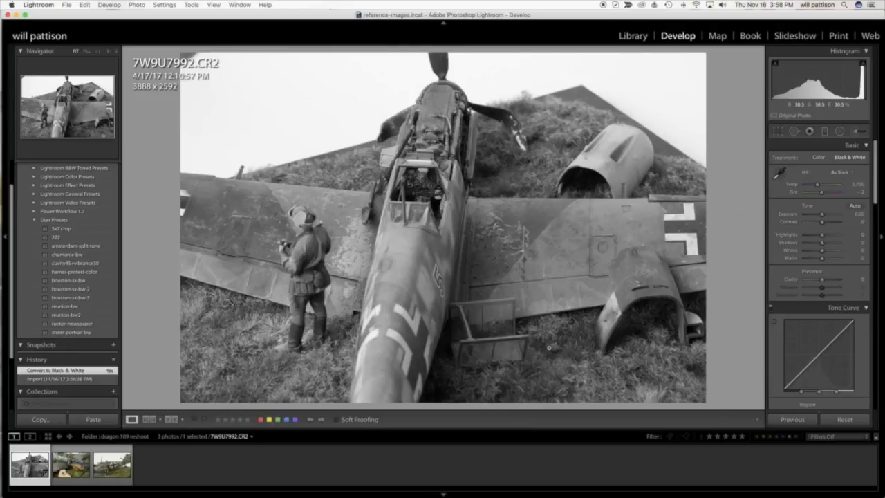
{"action": "key", "text": "super+z"}
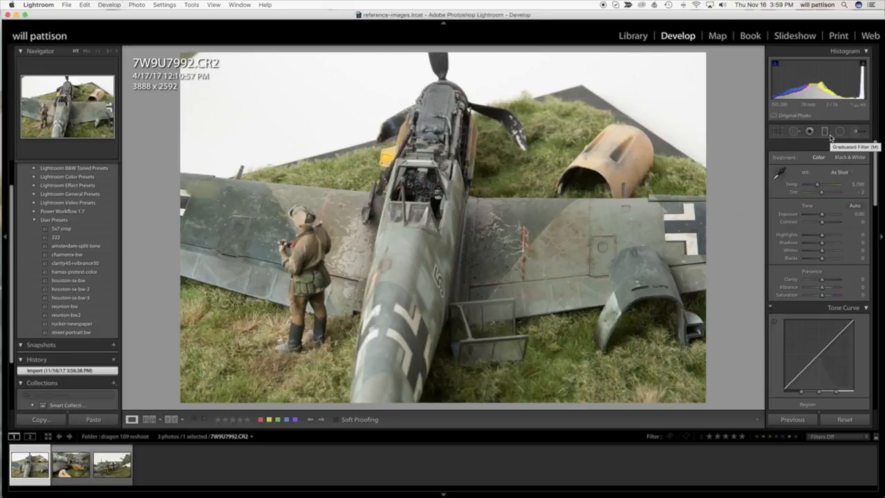
Cool the Temp to 3,716, and correct the white balance by sampling the white background beside the propeller as the neutral target.
{"action": "left_click", "coordinate": [811, 187]}
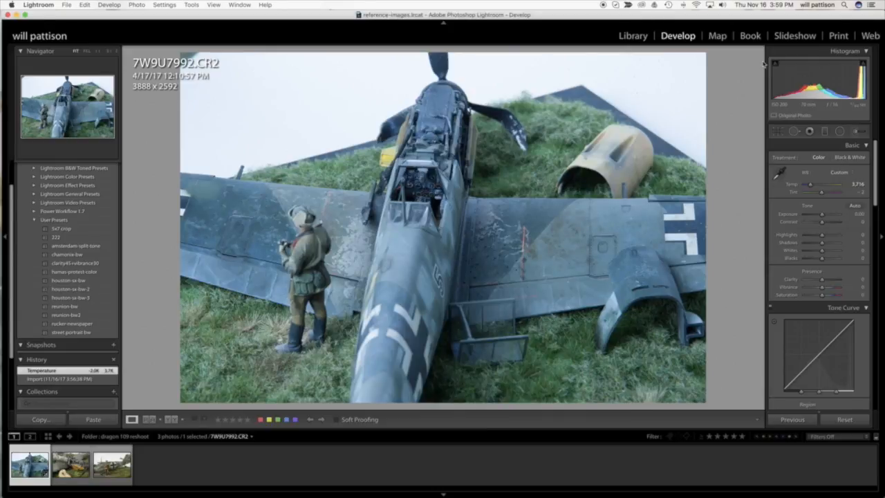
{"action": "left_click", "coordinate": [778, 175]}
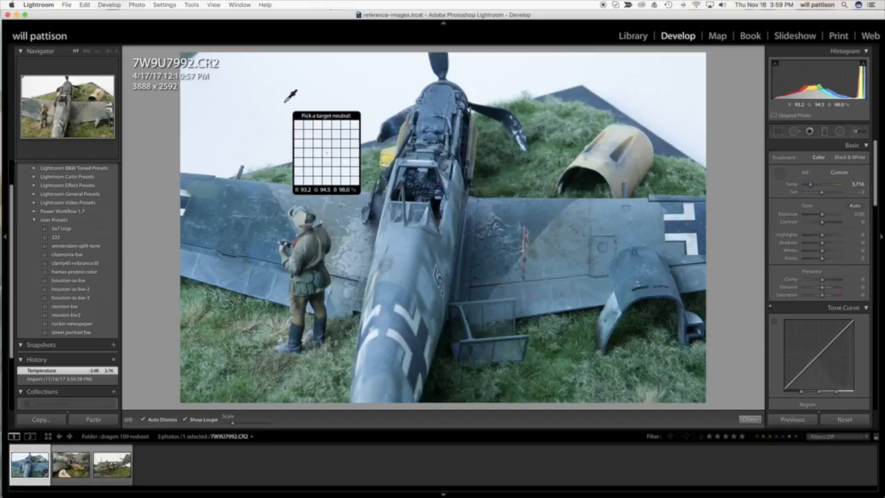
{"action": "left_click", "coordinate": [284, 102]}
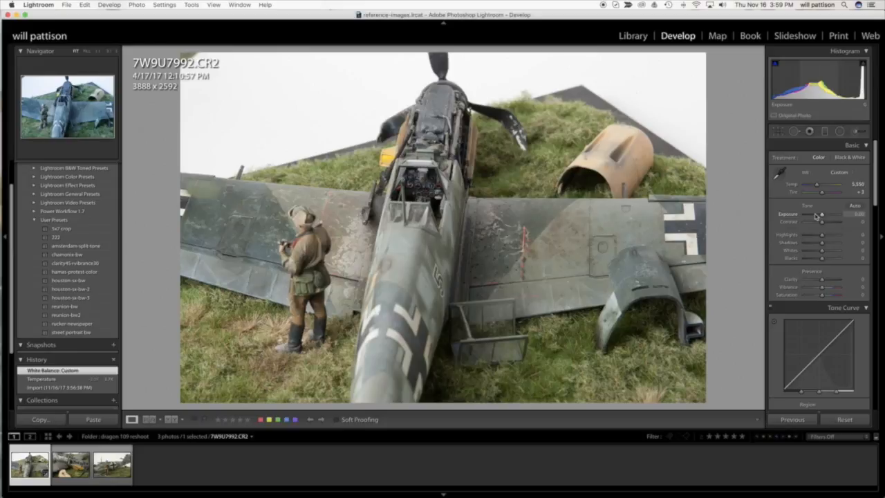
Try darker and brighter Exposure values between about -2.52 and +2.90, and reset Exposure to 0.
{"action": "left_click", "coordinate": [816, 216]}
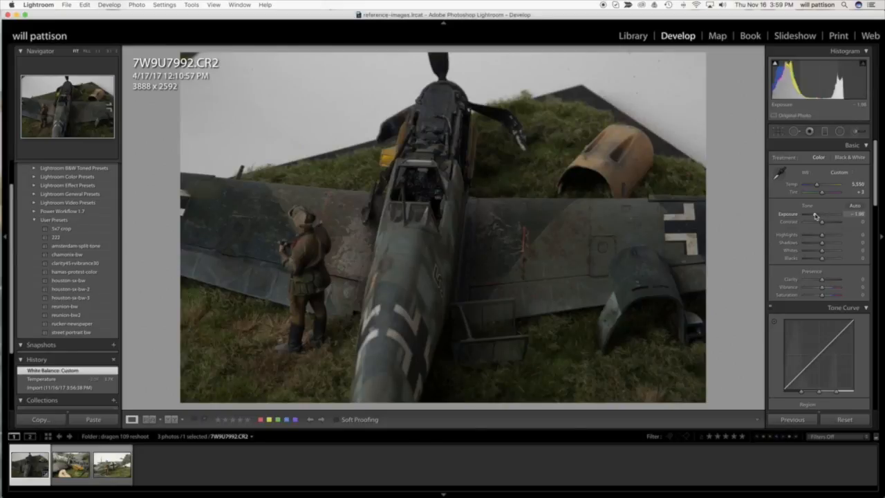
{"action": "left_click_drag", "start_coordinate": [816, 215], "coordinate": [832, 215]}
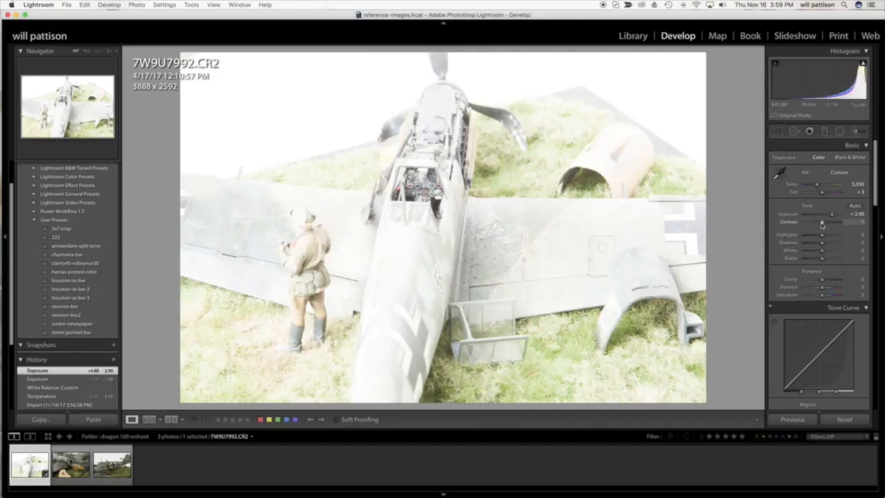
{"action": "left_click", "coordinate": [813, 216]}
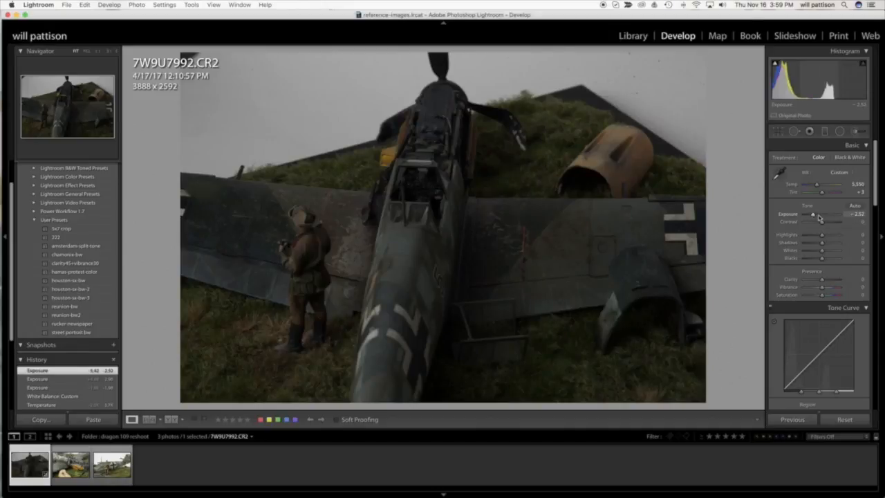
{"action": "left_click", "coordinate": [822, 218]}
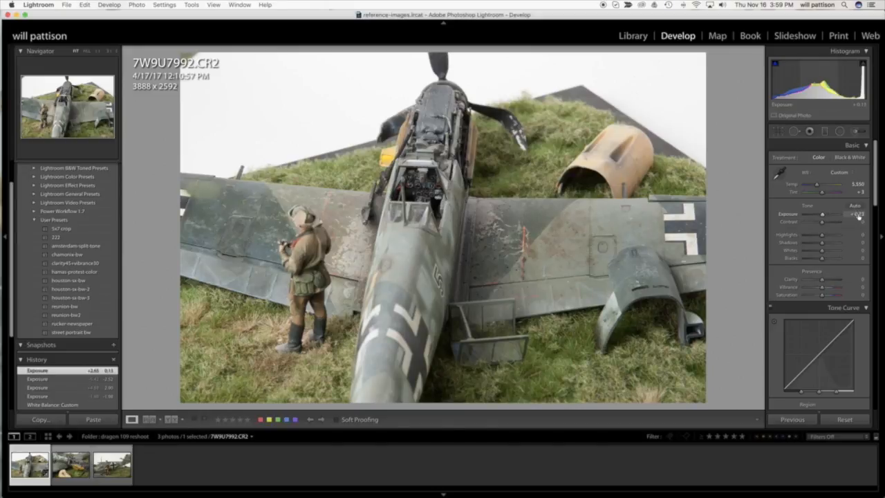
{"action": "left_click", "coordinate": [855, 215]}
{"action": "type", "text": "0"}
{"action": "key", "text": "Return"}
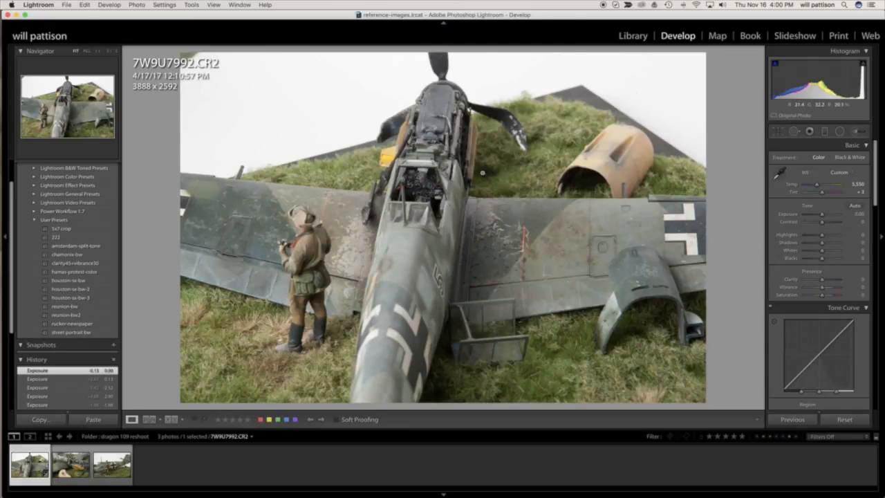
Examine the cockpit at close range while trying Shadows at +45 and +69, and lower Shadows to +1.
{"action": "left_click", "coordinate": [427, 189]}
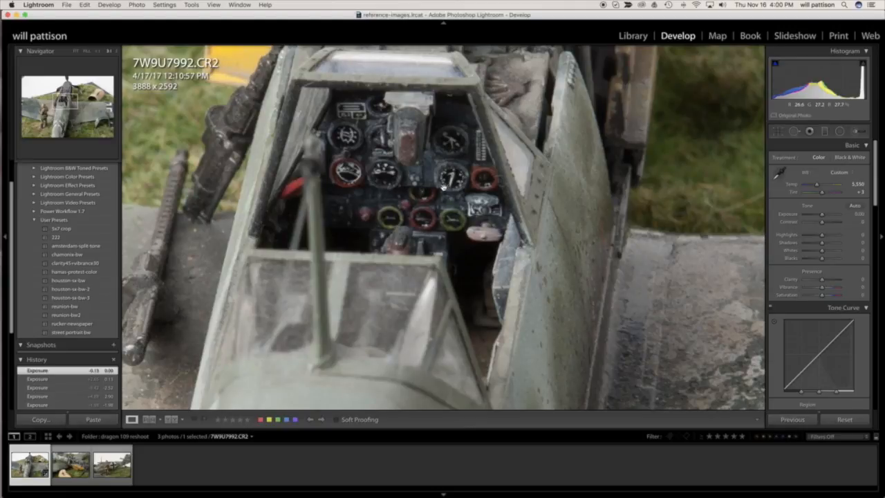
{"action": "left_click", "coordinate": [443, 188]}
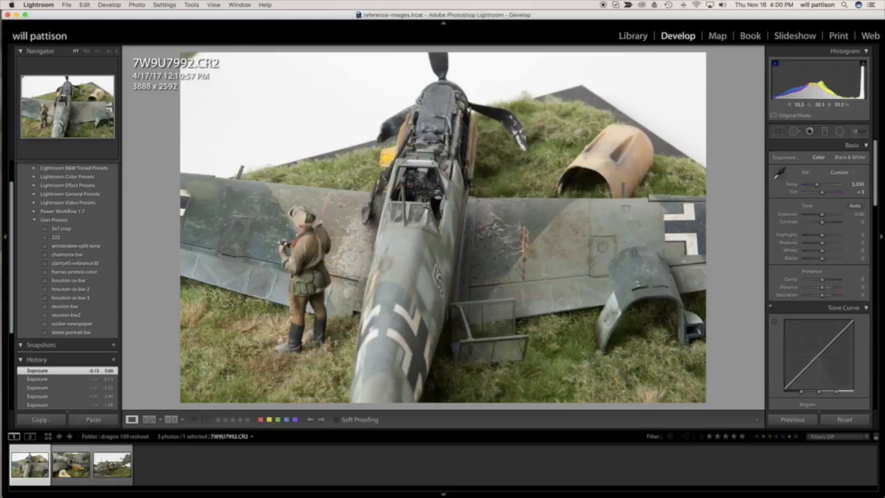
{"action": "left_click", "coordinate": [418, 186]}
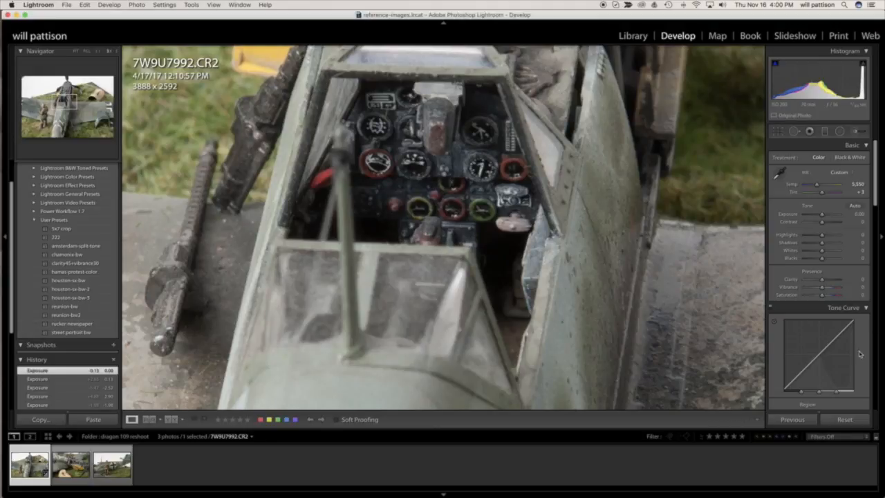
{"action": "left_click", "coordinate": [831, 244]}
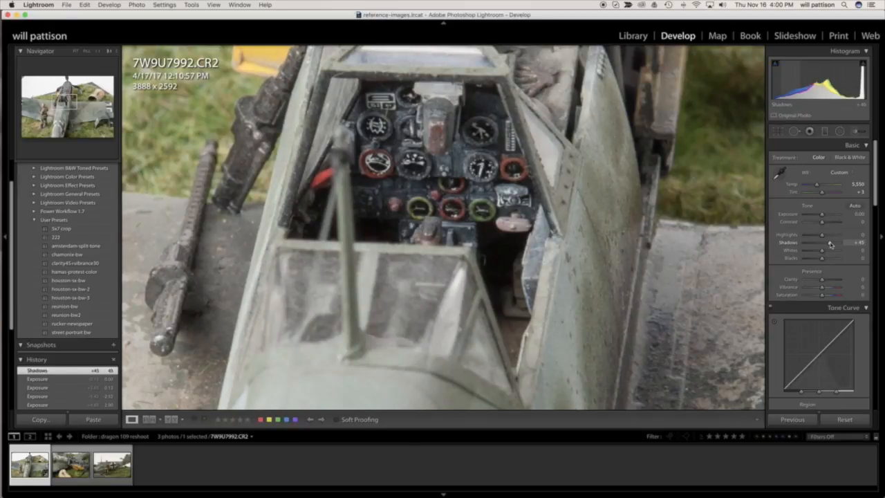
{"action": "left_click", "coordinate": [835, 244]}
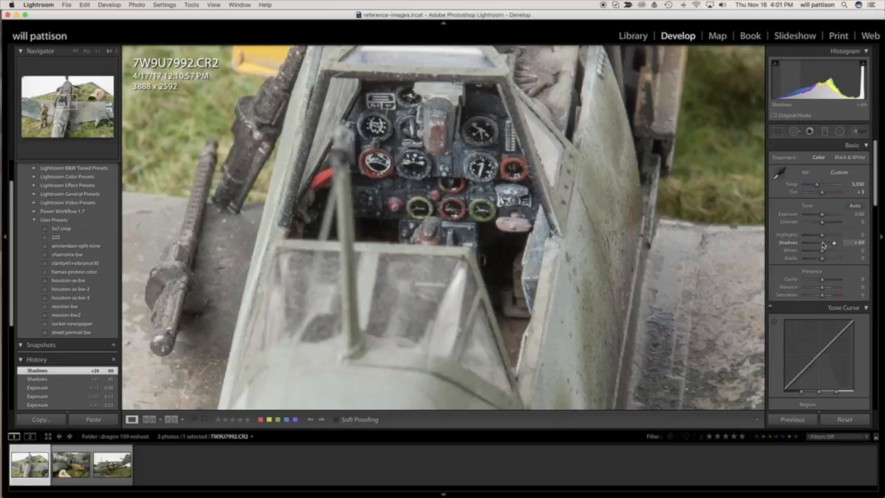
{"action": "left_click", "coordinate": [822, 244]}
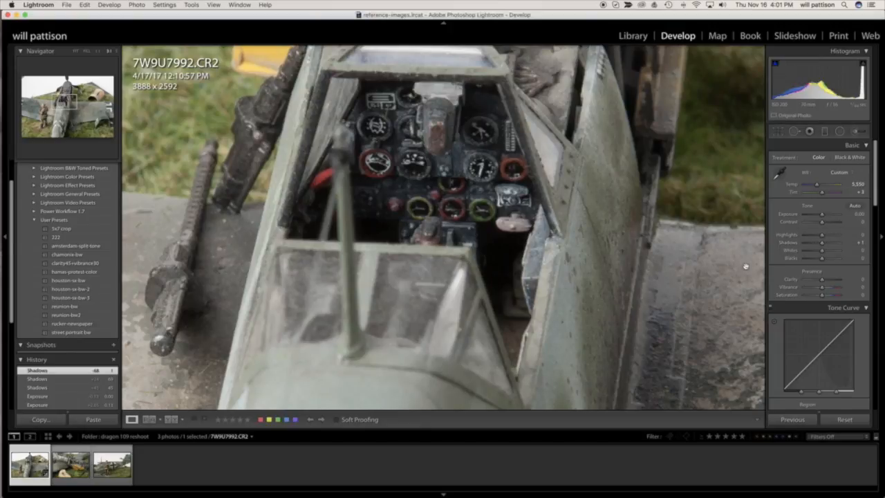
{"action": "left_click", "coordinate": [608, 304]}
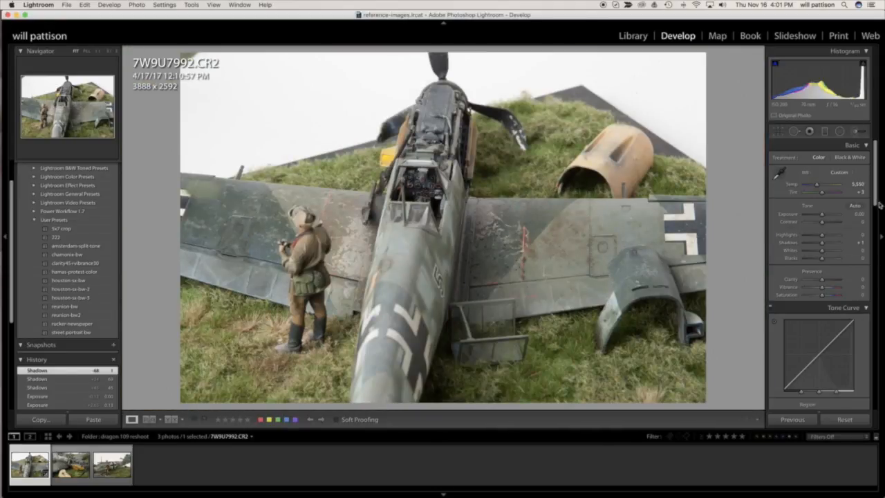
Try Blacks values from +30 to -99 on the whole photo, and reset Blacks to 0.
{"action": "left_click", "coordinate": [827, 261]}
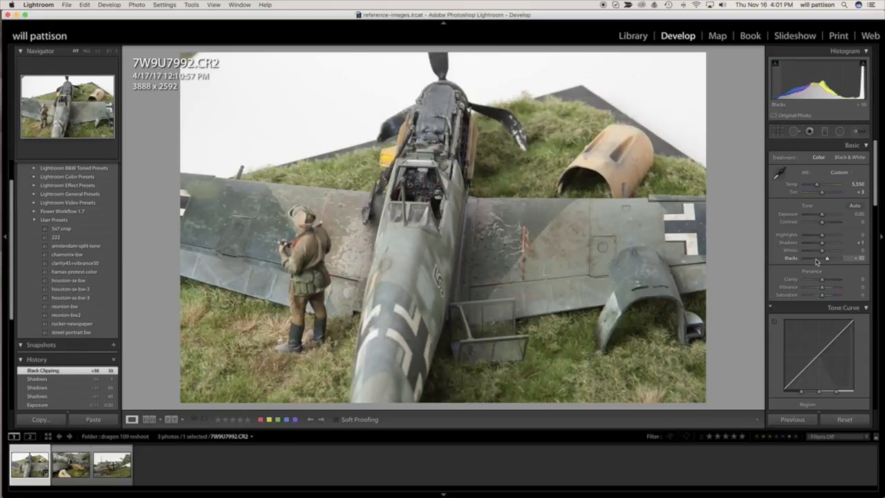
{"action": "left_click", "coordinate": [816, 260]}
{"action": "left_click_drag", "start_coordinate": [817, 261], "coordinate": [804, 258]}
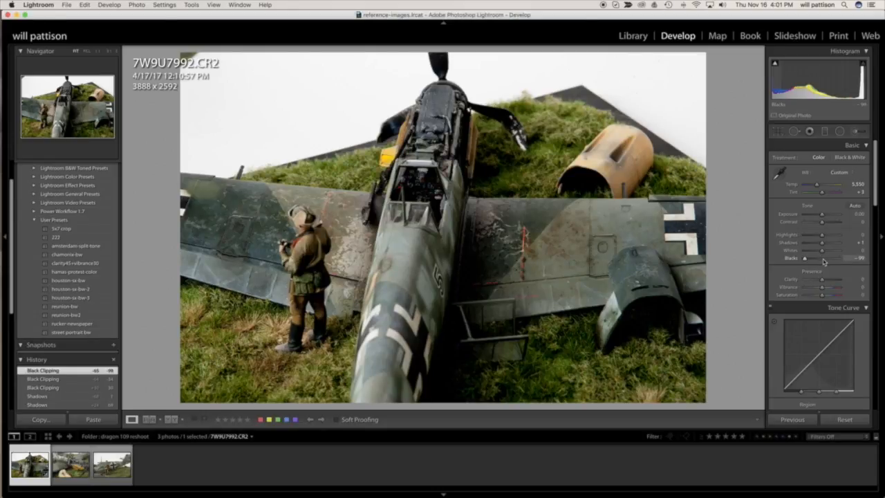
{"action": "left_click", "coordinate": [823, 260]}
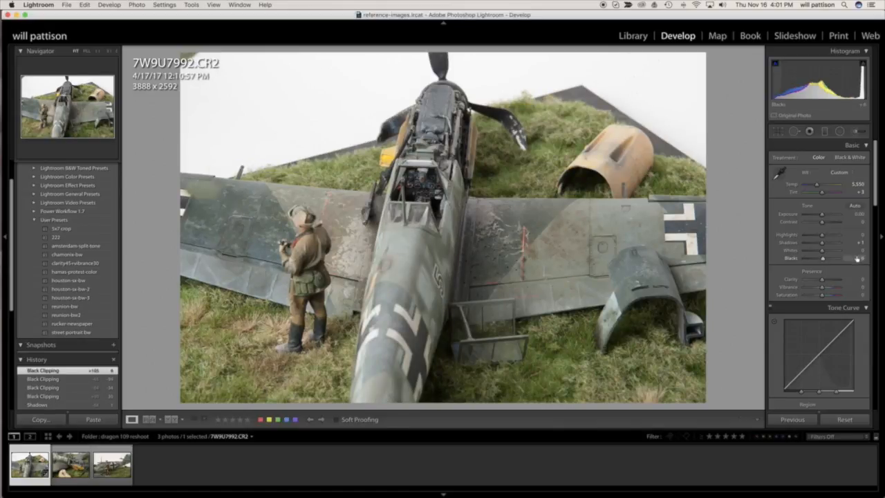
{"action": "left_click", "coordinate": [857, 259]}
{"action": "type", "text": "0"}
Reset the Shadows value to 0.
{"action": "left_click", "coordinate": [860, 245]}
{"action": "left_click", "coordinate": [861, 243]}
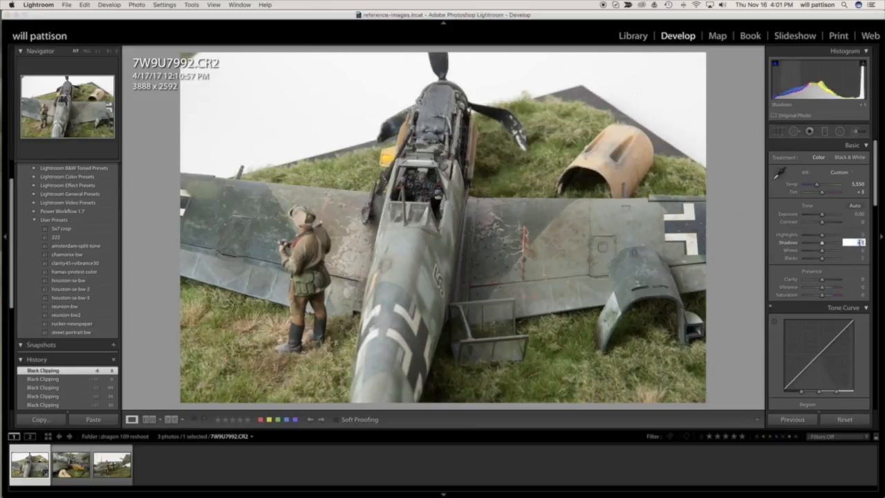
{"action": "type", "text": "0"}
{"action": "key", "text": "Return"}
Try Clarity at +97, +100 and +17, and reset Clarity to 0.
{"action": "left_click_drag", "start_coordinate": [822, 279], "coordinate": [839, 281]}
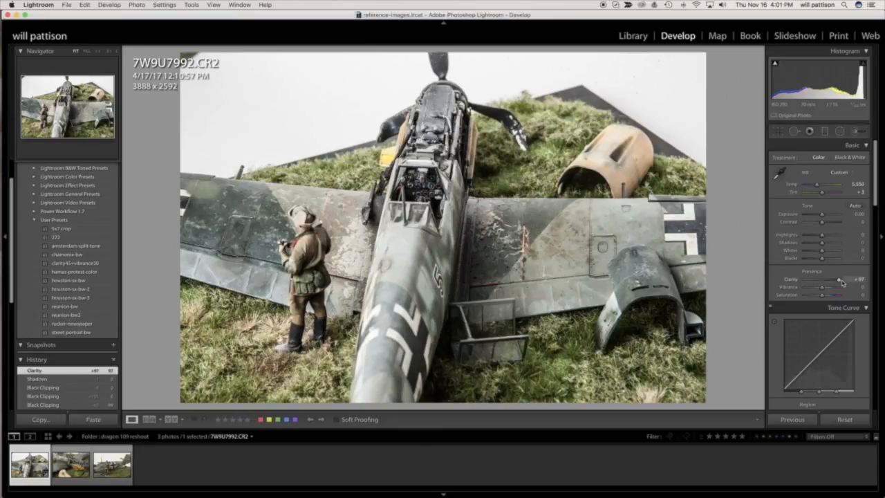
{"action": "left_click_drag", "start_coordinate": [838, 279], "coordinate": [852, 281]}
{"action": "left_click", "coordinate": [824, 280]}
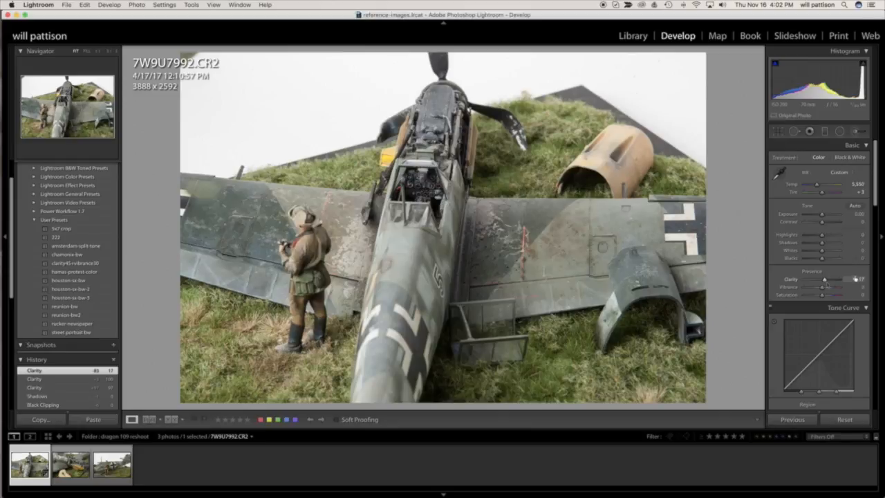
{"action": "left_click", "coordinate": [857, 279]}
{"action": "type", "text": "0"}
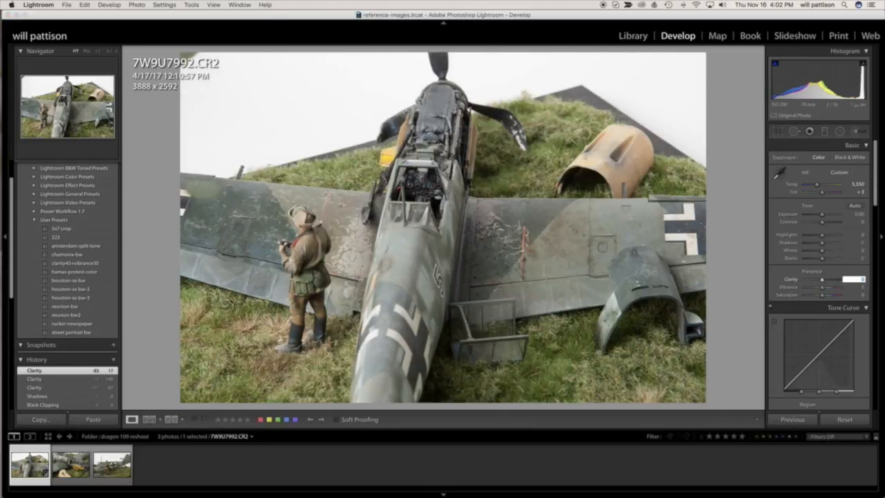
{"action": "key", "text": "Return"}
Try raising Vibrance to about +80, and lower it to +4.
{"action": "left_click", "coordinate": [829, 290]}
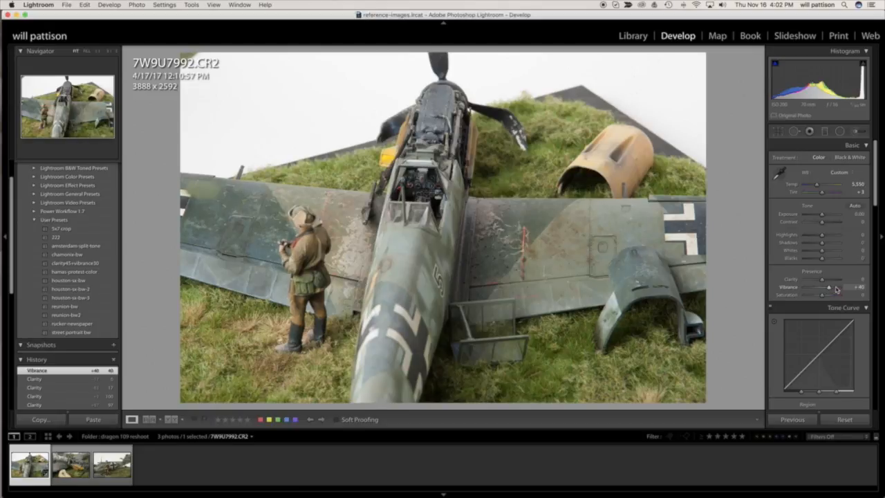
{"action": "left_click", "coordinate": [835, 290]}
{"action": "left_click", "coordinate": [835, 289]}
{"action": "left_click", "coordinate": [822, 289]}
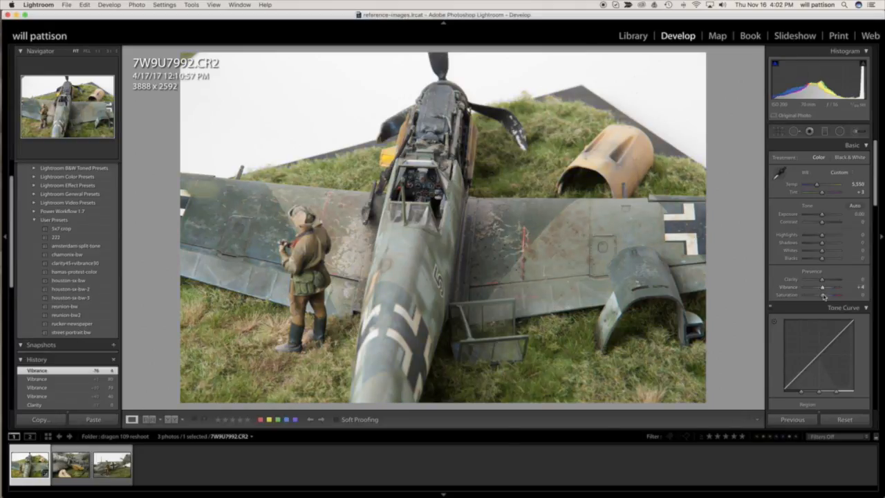
Try Saturation at +74, and reset both Vibrance and Saturation to 0.
{"action": "left_click", "coordinate": [835, 296]}
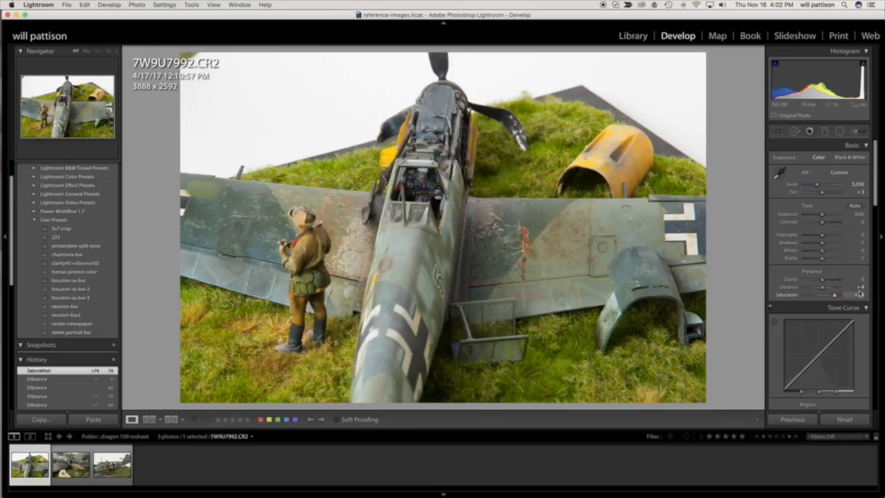
{"action": "left_click", "coordinate": [859, 286]}
{"action": "type", "text": "0"}
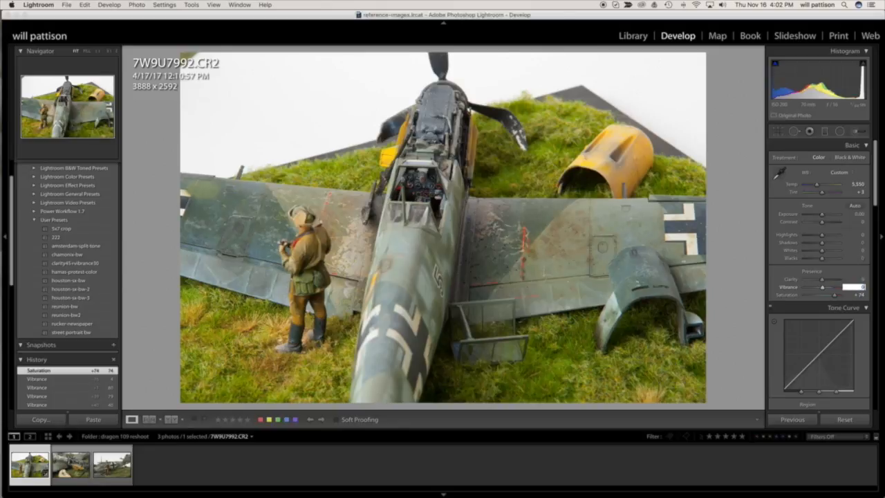
{"action": "key", "text": "Tab"}
{"action": "type", "text": "0"}
{"action": "key", "text": "Tab"}
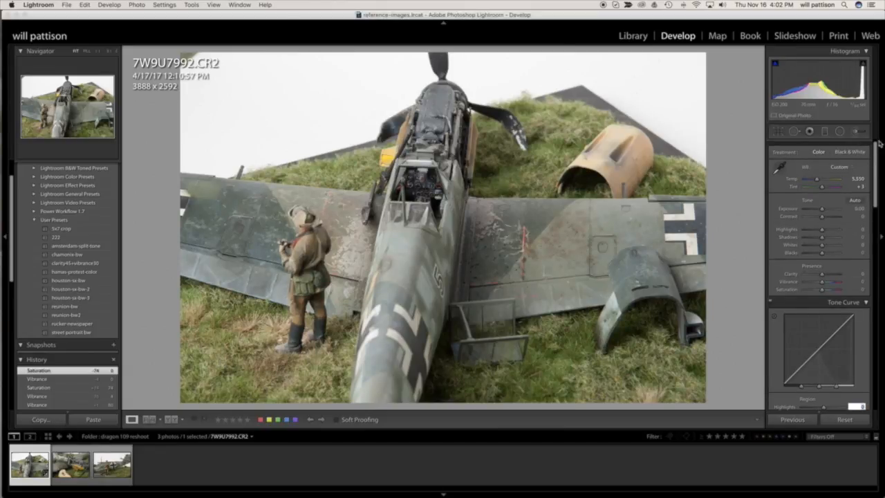
Add a Heal spot with the Spot Removal tool, size 77, over the square access hatch on the wing near the detached cowling.
{"action": "left_click_drag", "start_coordinate": [876, 158], "coordinate": [876, 350]}
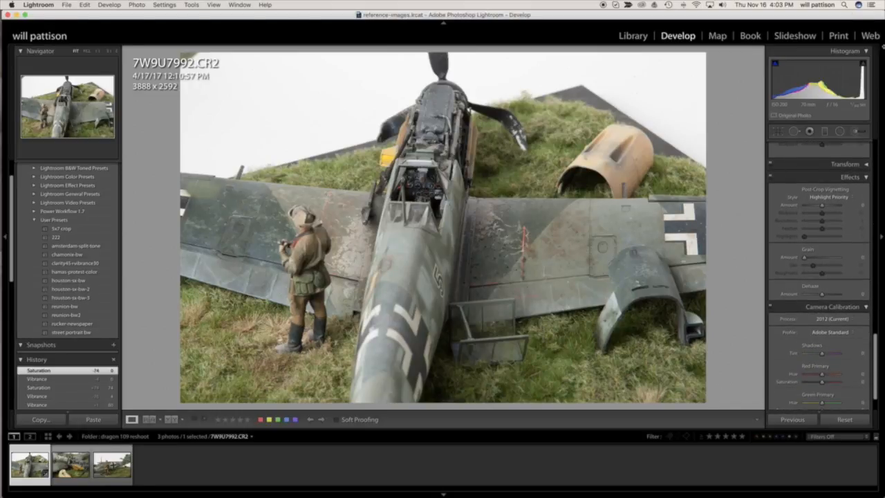
{"action": "left_click_drag", "start_coordinate": [878, 382], "coordinate": [877, 180]}
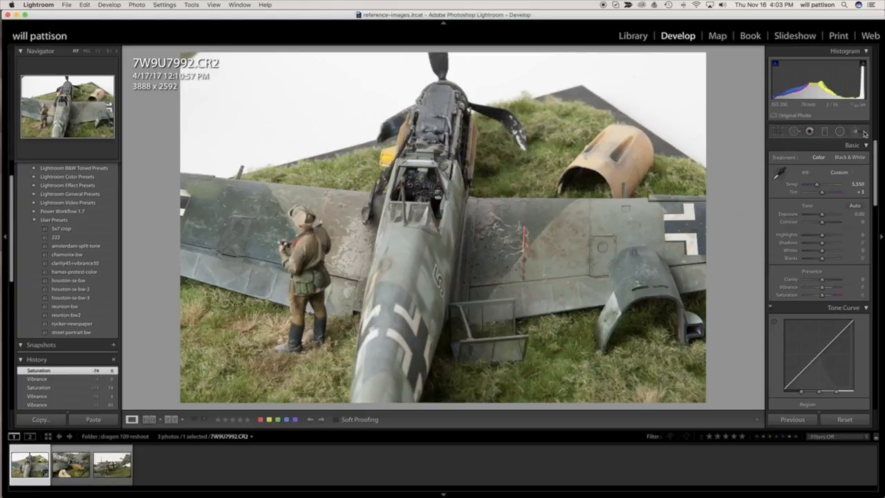
{"action": "left_click", "coordinate": [795, 132]}
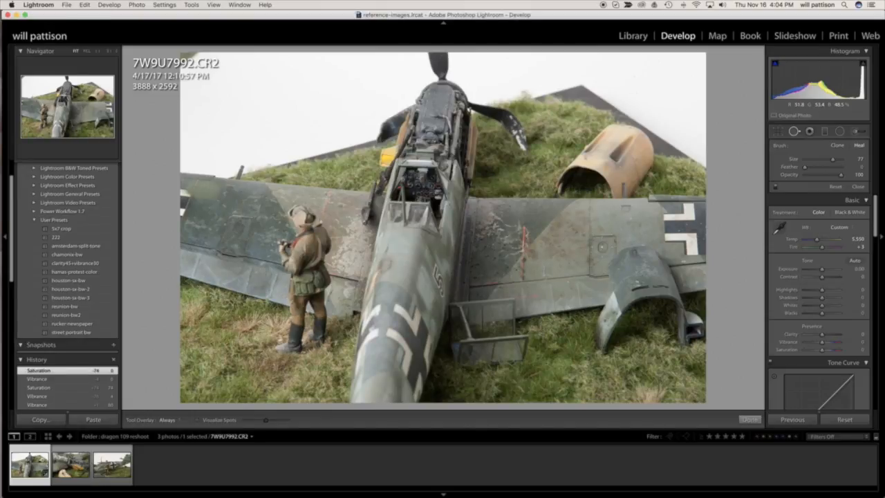
{"action": "left_click", "coordinate": [601, 246]}
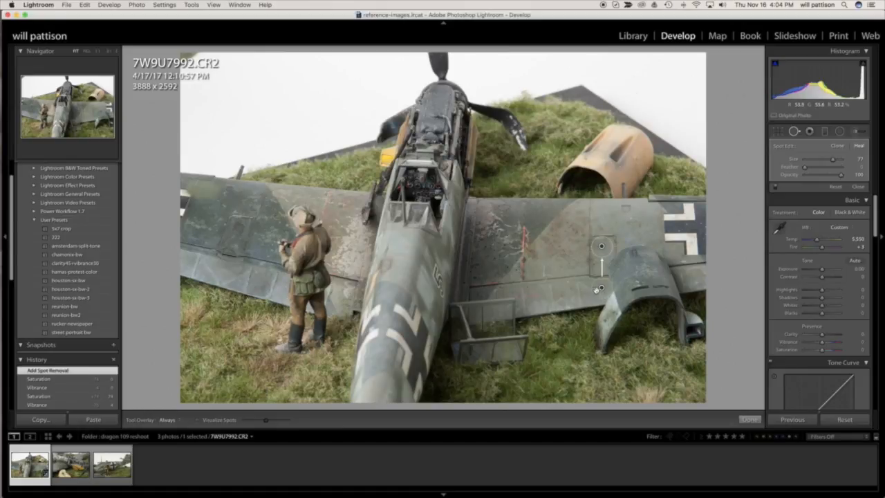
Move the heal spot's sample source onto the plain wing surface just above the square hatch, and finish spot editing.
{"action": "mouse_move", "coordinate": [601, 290]}
{"action": "left_mouse_down"}
{"action": "mouse_move", "coordinate": [583, 277]}
{"action": "mouse_move", "coordinate": [573, 247]}
{"action": "mouse_move", "coordinate": [575, 219]}
{"action": "mouse_move", "coordinate": [604, 203]}
{"action": "mouse_move", "coordinate": [603, 223]}
{"action": "left_mouse_up"}
{"action": "left_click", "coordinate": [749, 418]}
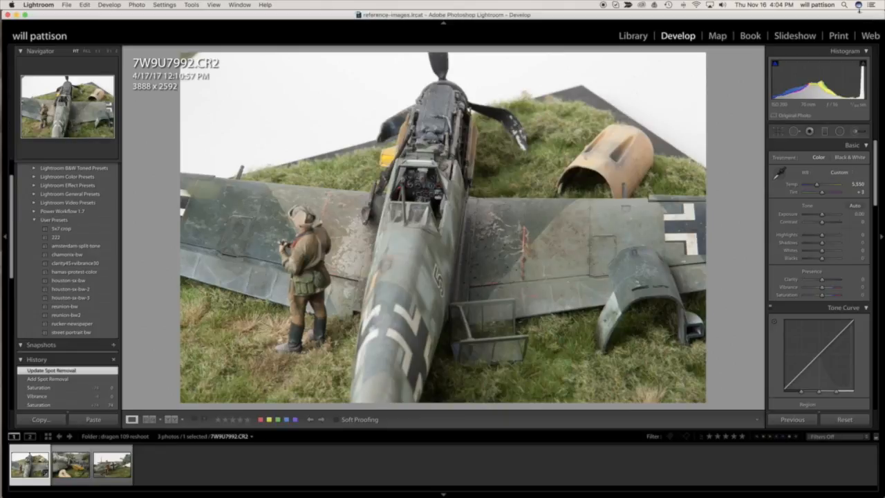
Delete the heal spot over the square wing hatch and close the Spot Removal tool.
{"action": "left_click", "coordinate": [795, 132]}
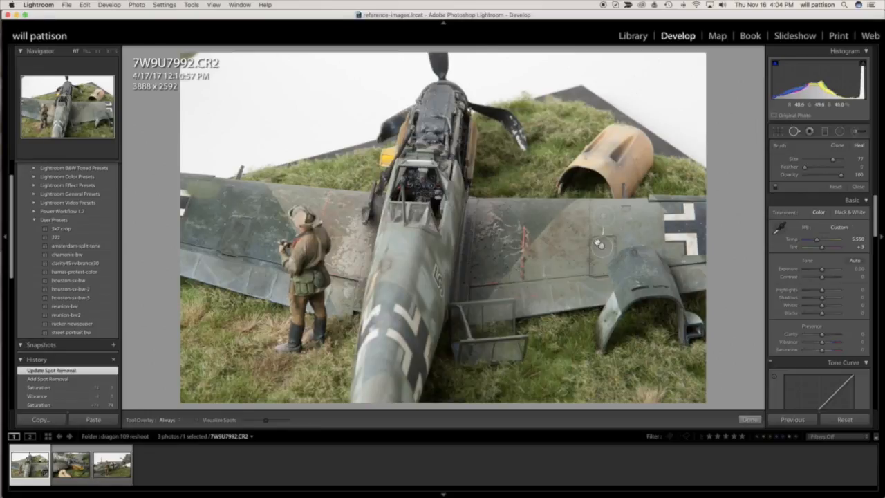
{"action": "left_click", "coordinate": [601, 246]}
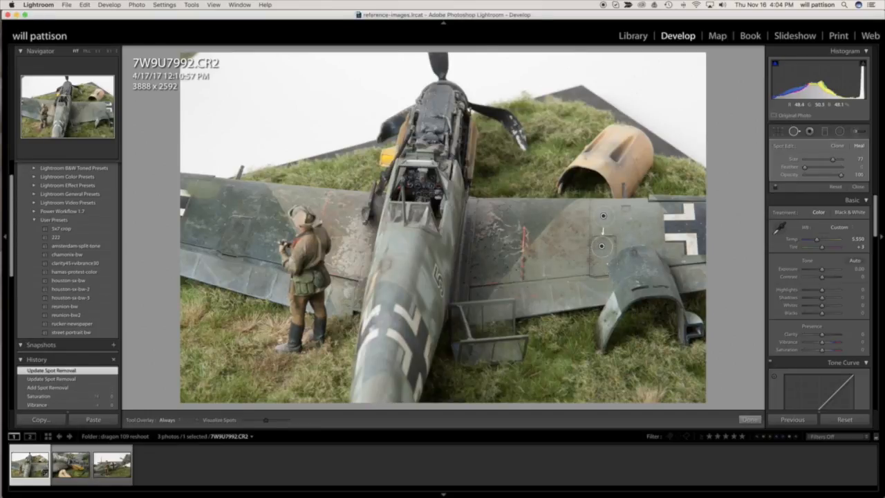
{"action": "key", "text": "Delete"}
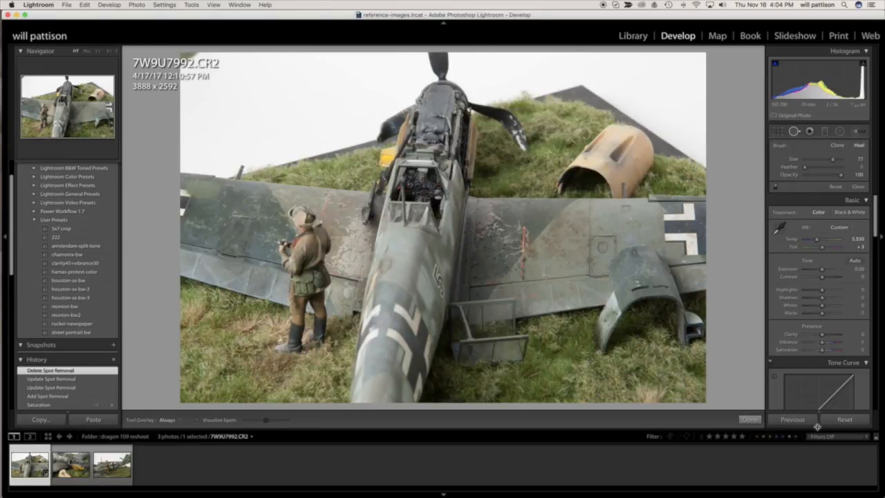
{"action": "left_click", "coordinate": [758, 420]}
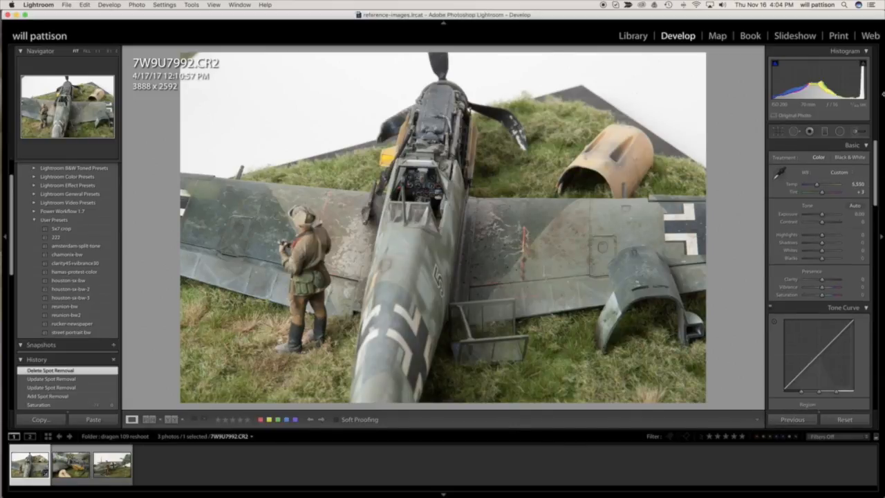
Paint an Adjustment Brush stroke at size 10.0 with Exposure 1.81 over the chipped wing area between the fuselage and the square hatch.
{"action": "left_click", "coordinate": [855, 131]}
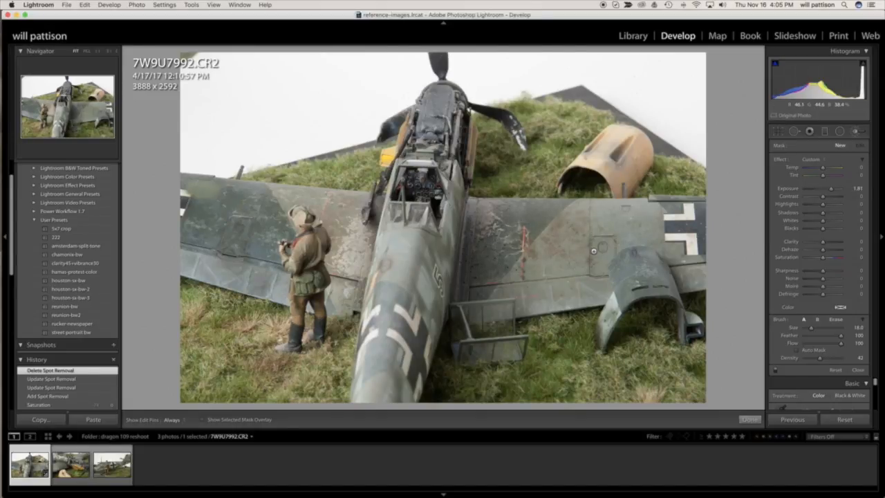
{"action": "key", "text": "bracketleft"}
{"action": "key", "text": "bracketleft"}
{"action": "key", "text": "bracketleft"}
{"action": "mouse_move", "coordinate": [535, 234]}
{"action": "left_mouse_down"}
{"action": "mouse_move", "coordinate": [549, 259]}
{"action": "mouse_move", "coordinate": [561, 220]}
{"action": "mouse_move", "coordinate": [505, 249]}
{"action": "mouse_move", "coordinate": [499, 228]}
{"action": "mouse_move", "coordinate": [549, 222]}
{"action": "mouse_move", "coordinate": [570, 255]}
{"action": "left_mouse_up"}
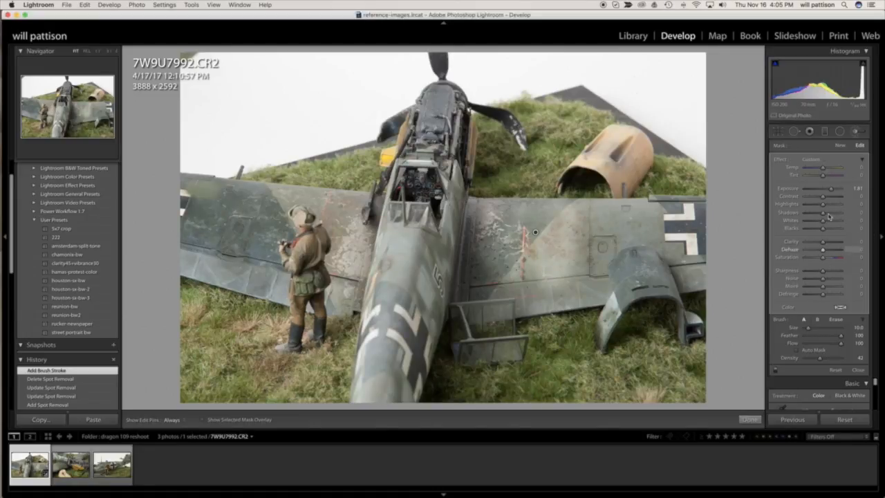
Try the brush mask at Clarity 81 and Exposure -0.99, ending on Exposure 1.64, Contrast 58, Shadows 34, Whites 28, Clarity -31 and Sharpness 52.
{"action": "left_click_drag", "start_coordinate": [829, 243], "coordinate": [838, 242]}
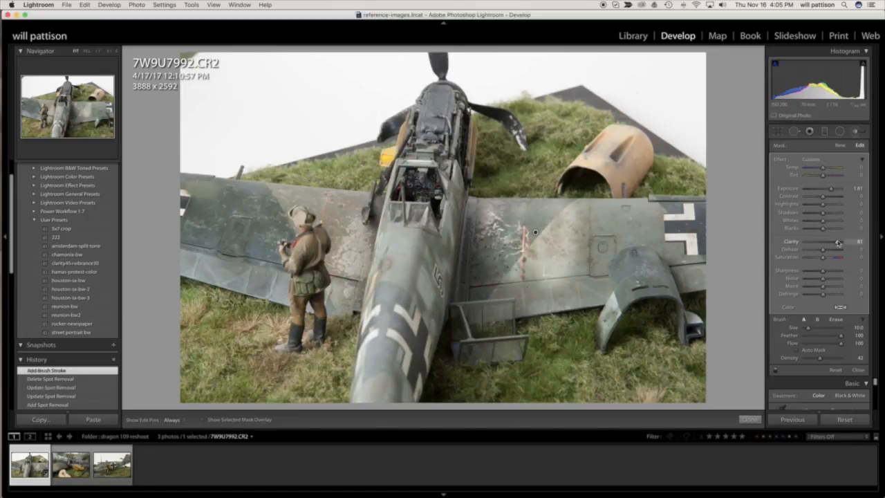
{"action": "left_click_drag", "start_coordinate": [828, 187], "coordinate": [818, 188]}
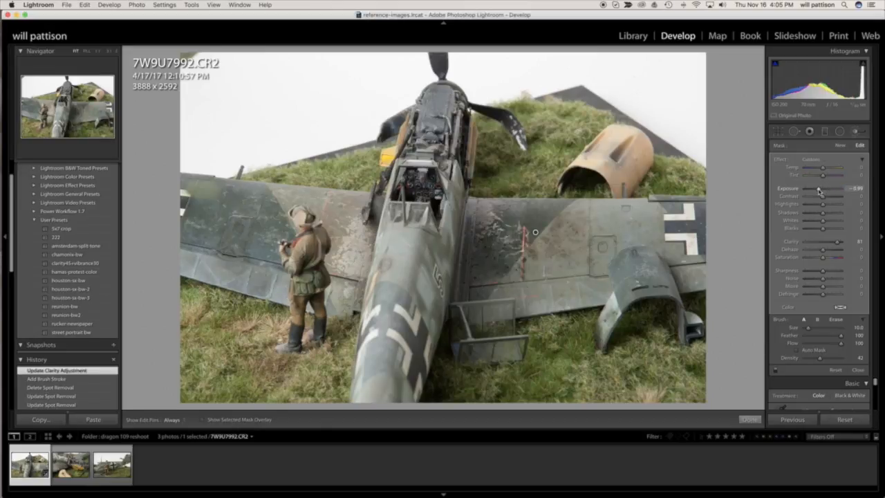
{"action": "left_click_drag", "start_coordinate": [818, 188], "coordinate": [830, 188]}
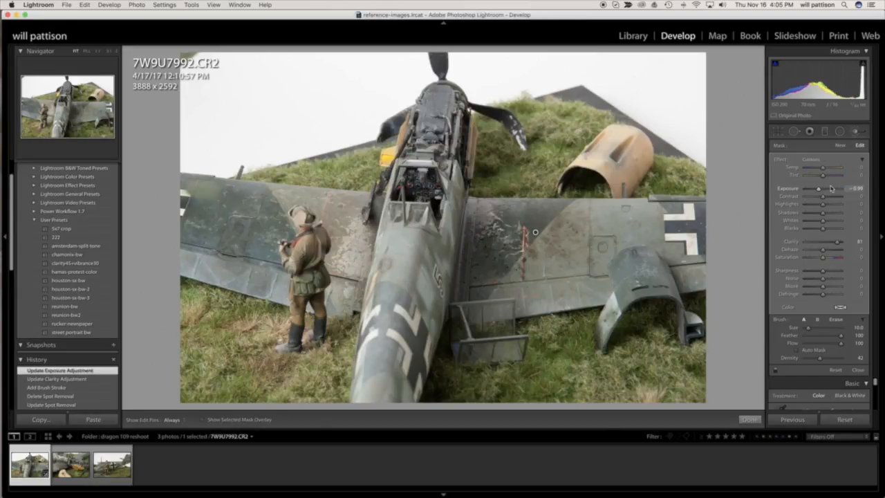
{"action": "left_click_drag", "start_coordinate": [822, 221], "coordinate": [816, 241]}
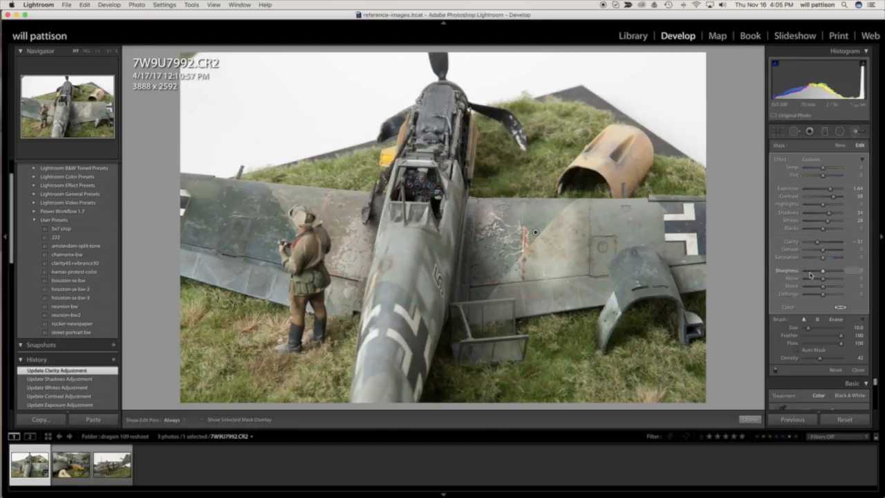
{"action": "left_click_drag", "start_coordinate": [832, 271], "coordinate": [832, 271]}
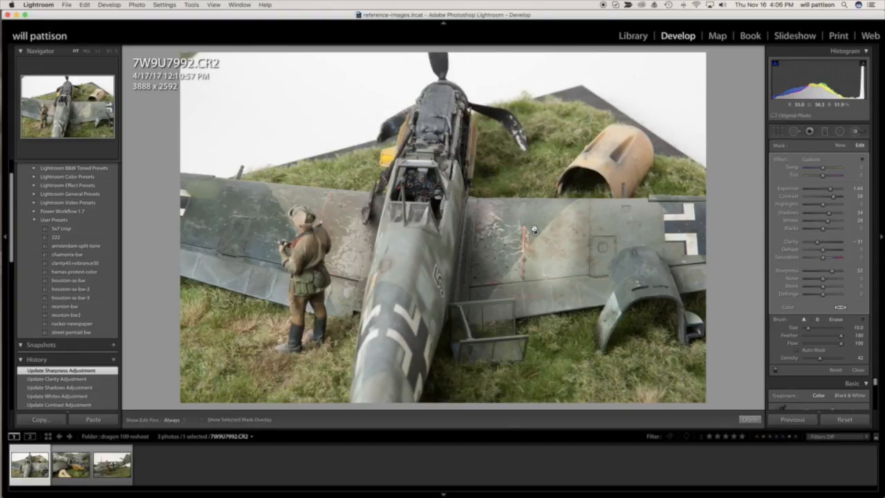
Delete the brush adjustment from the wing and close the Adjustment Brush.
{"action": "mouse_move", "coordinate": [535, 232]}
{"action": "key", "text": "Delete"}
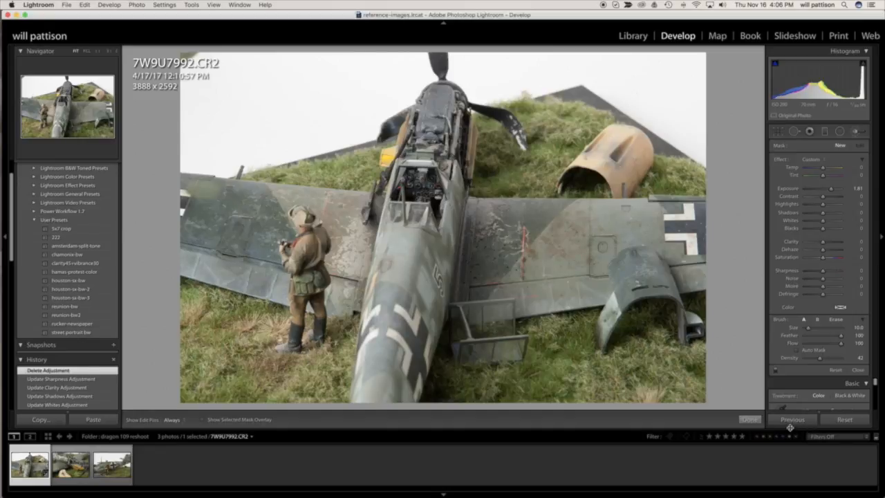
{"action": "left_click", "coordinate": [750, 420]}
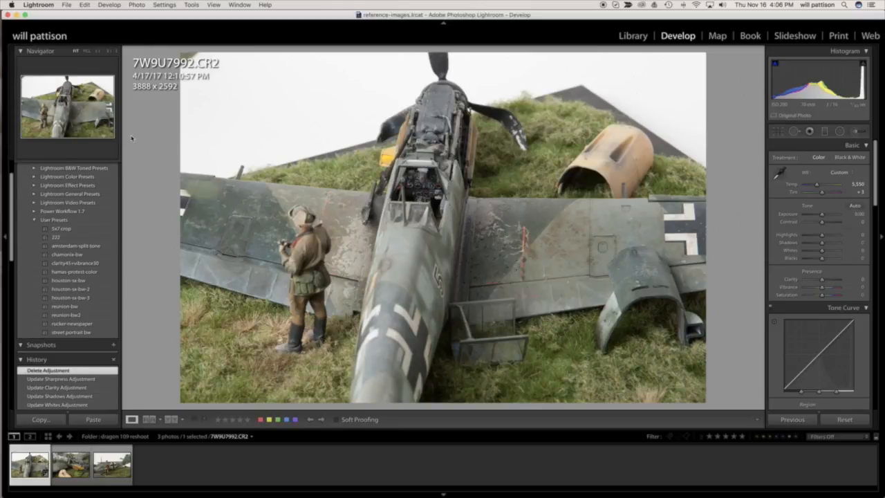
Try the user presets amsterdam-split-tone and street portrait bw, and the Power Workflow 1.7 preset 2. 400 V3.
{"action": "left_click", "coordinate": [84, 247]}
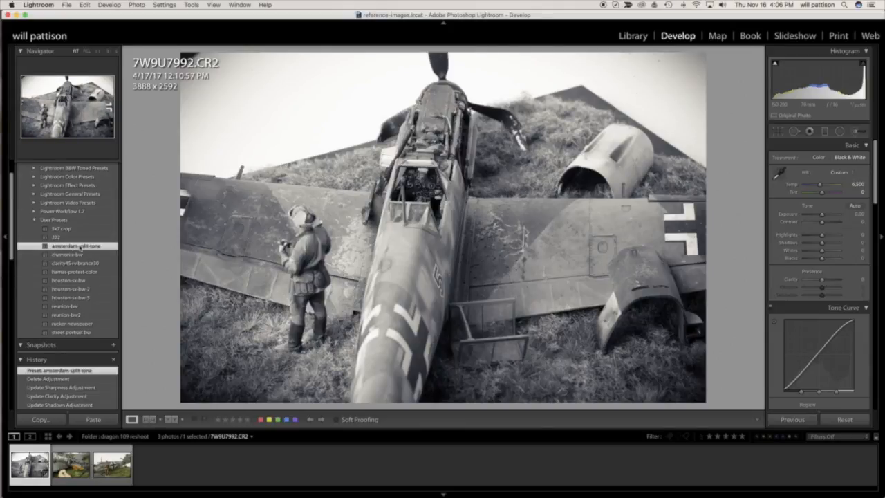
{"action": "left_click", "coordinate": [82, 333]}
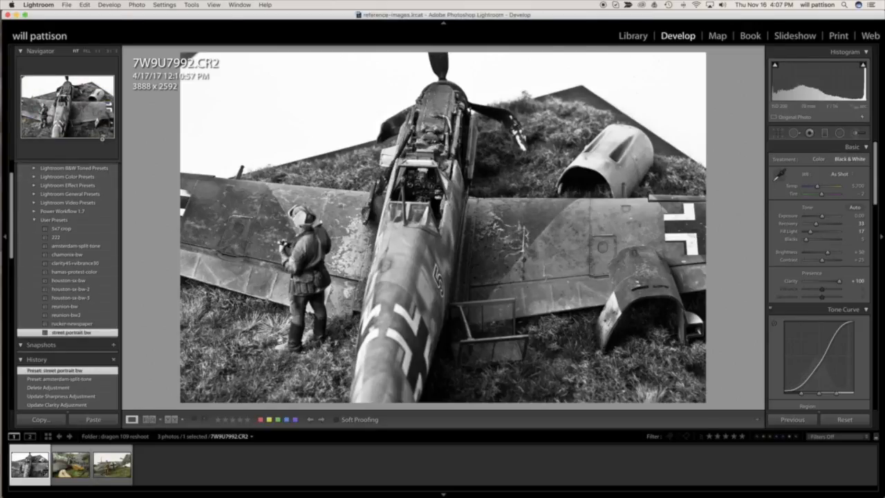
{"action": "left_click", "coordinate": [35, 213]}
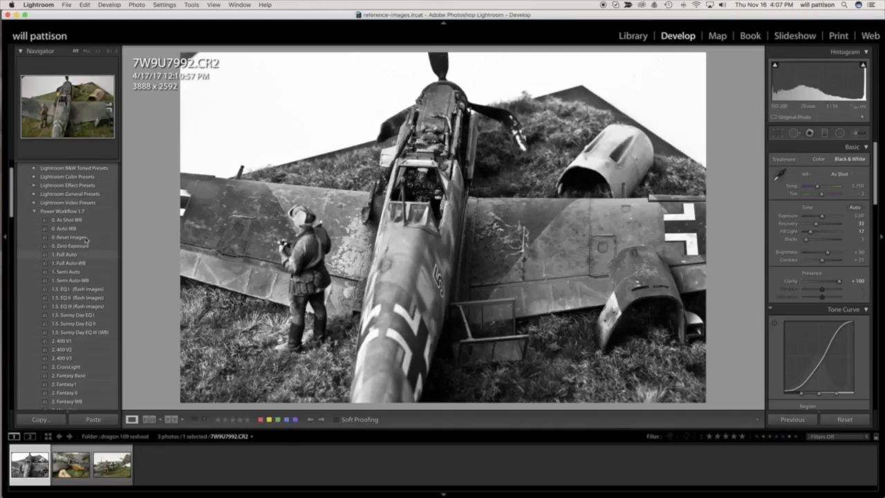
{"action": "left_click", "coordinate": [77, 358]}
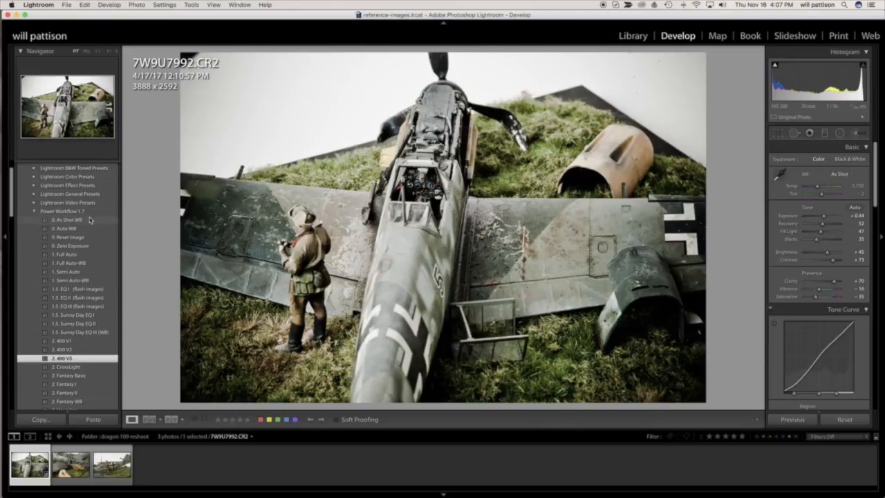
{"action": "left_click", "coordinate": [35, 213]}
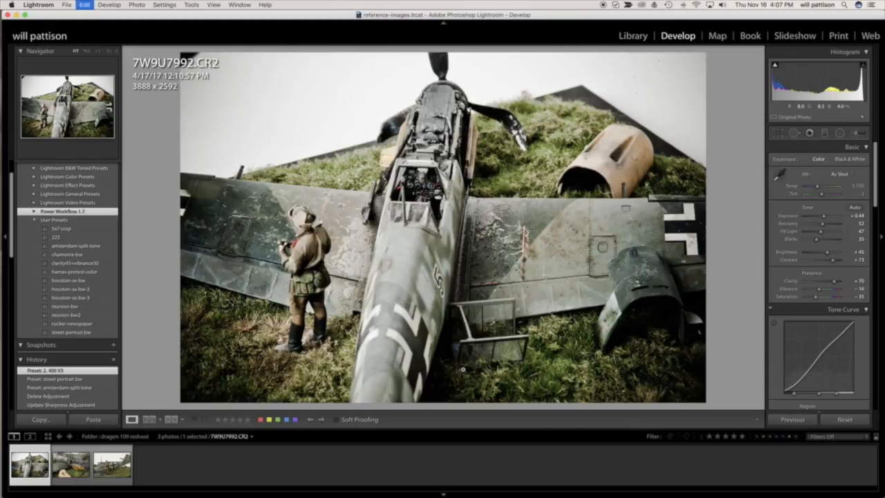
Undo the three applied presets and the deletion of the brush adjustment.
{"action": "key", "text": "super+z"}
{"action": "key", "text": "super+z"}
{"action": "key", "text": "super+z"}
{"action": "key", "text": "super+z"}
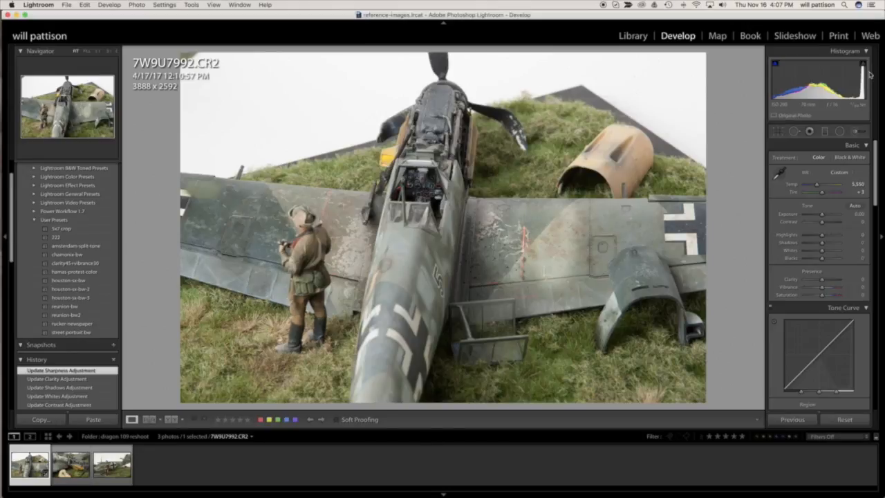
Reopen the Adjustment Brush, delete the brush adjustment on the chipped wing area, and finish brush editing.
{"action": "left_click", "coordinate": [854, 131]}
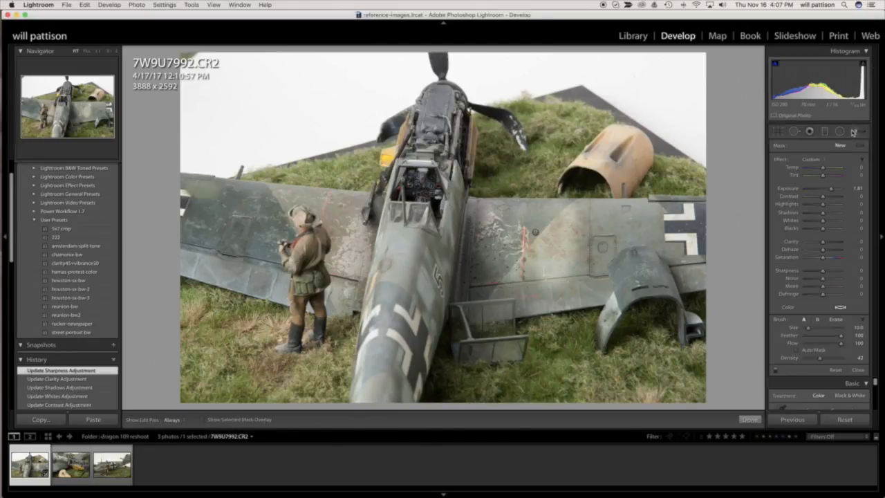
{"action": "left_click", "coordinate": [536, 233]}
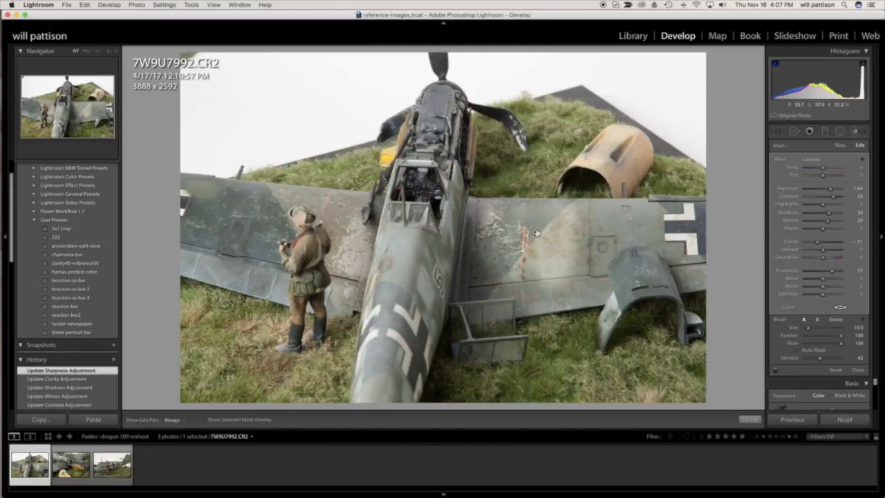
{"action": "mouse_move", "coordinate": [536, 233]}
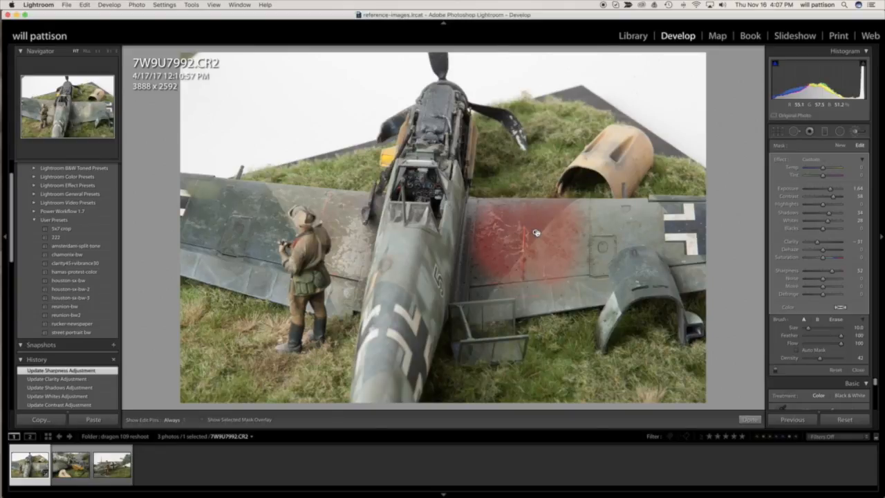
{"action": "key", "text": "Delete"}
{"action": "left_click", "coordinate": [749, 419]}
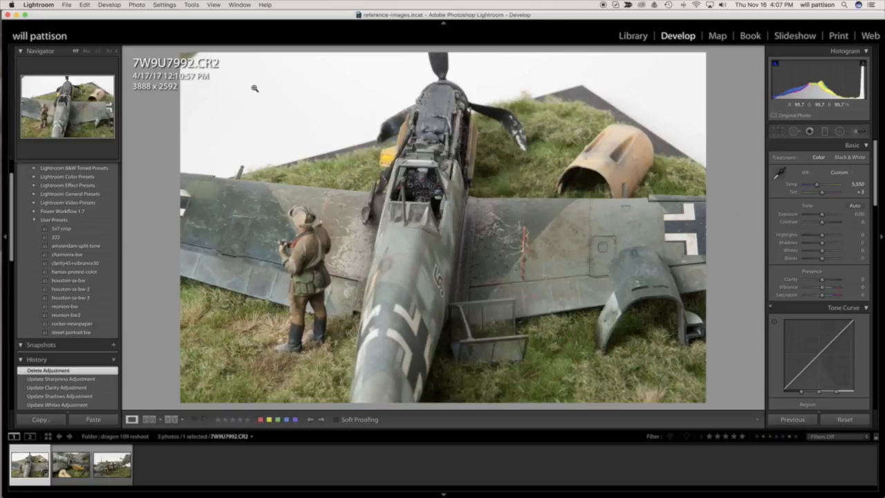
Apply the clarity45+vibrance30 user preset to the photo and set Clarity to +26.
{"action": "left_click", "coordinate": [75, 264]}
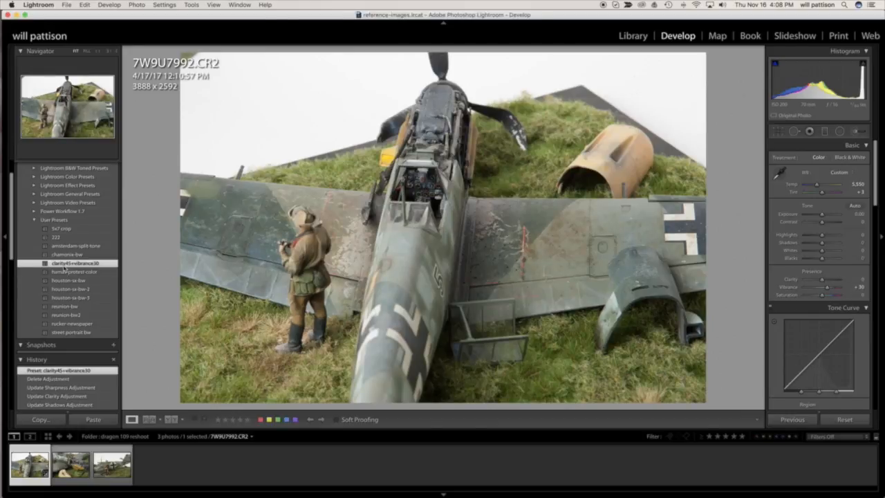
{"action": "left_click", "coordinate": [826, 282]}
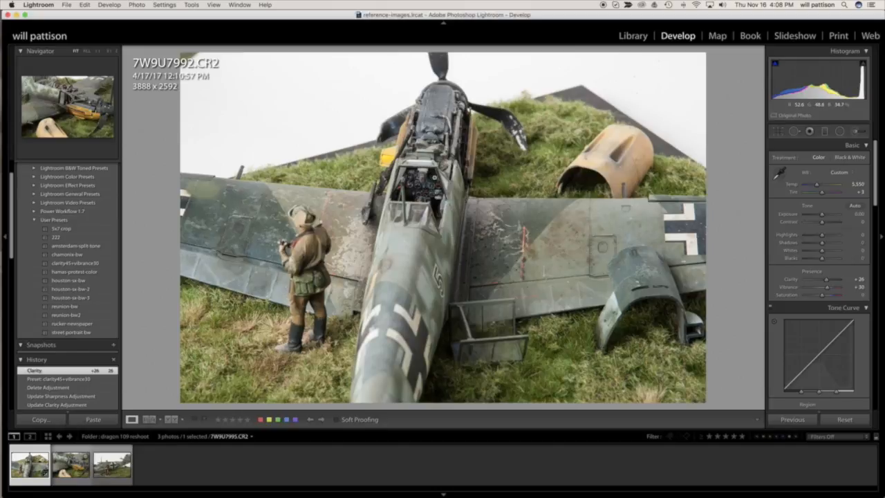
Select all three dragon 109 photos and synchronize only Clarity and Vibrance from 7W9U7992.CR2 to the other two.
{"action": "left_click", "coordinate": [114, 467], "text": "shift"}
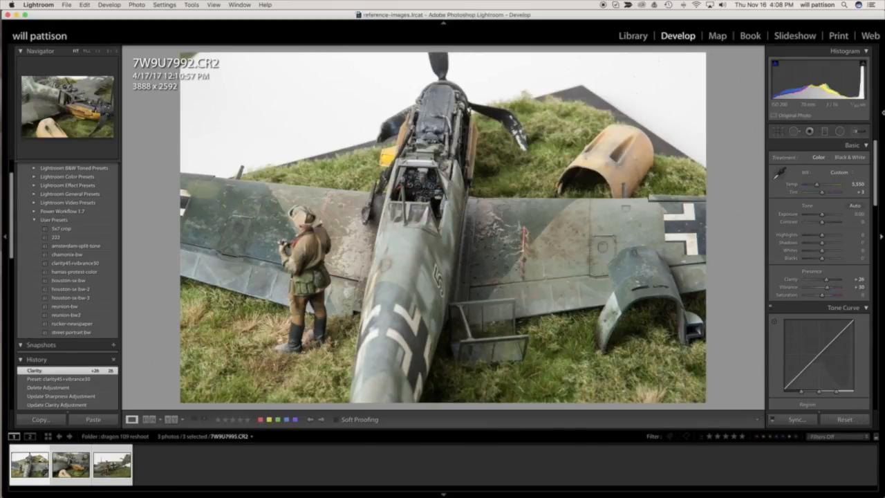
{"action": "left_click", "coordinate": [796, 419]}
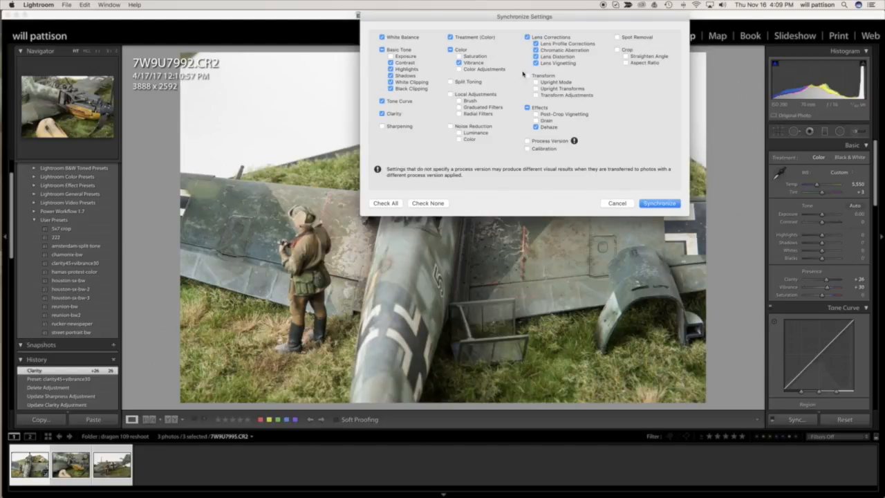
{"action": "left_click", "coordinate": [395, 203]}
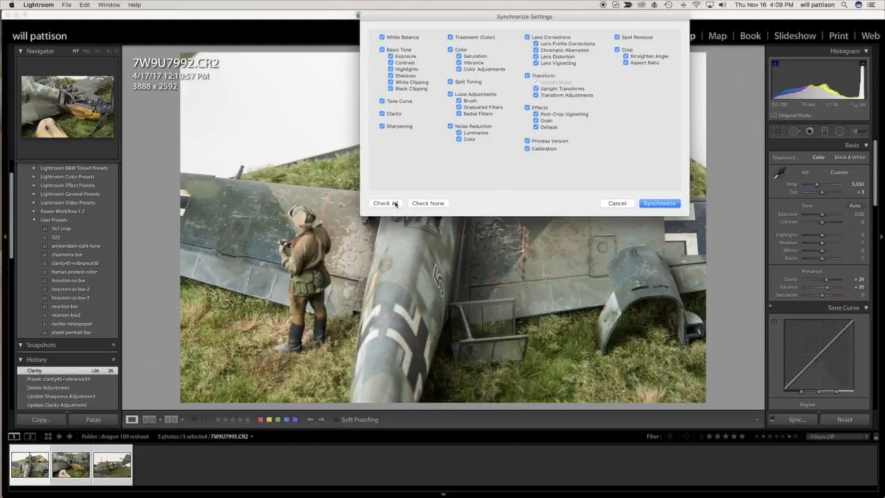
{"action": "left_click", "coordinate": [434, 203]}
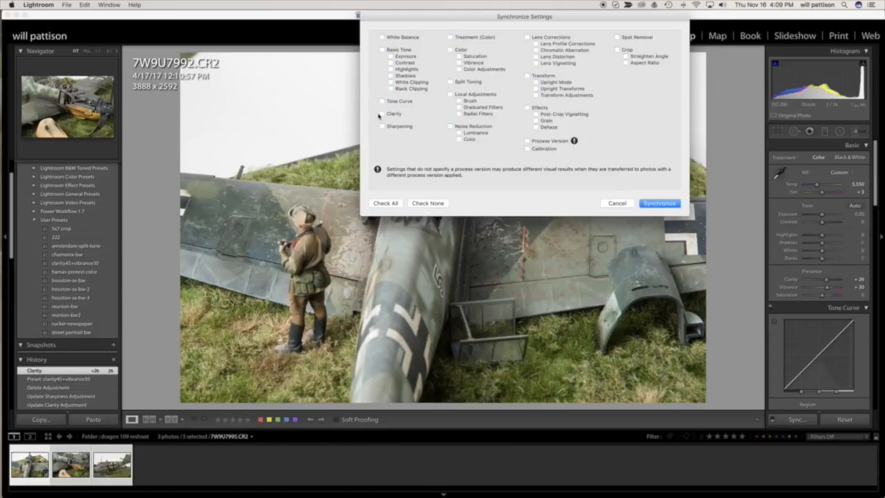
{"action": "left_click", "coordinate": [383, 114]}
{"action": "left_click", "coordinate": [459, 63]}
{"action": "left_click", "coordinate": [674, 203]}
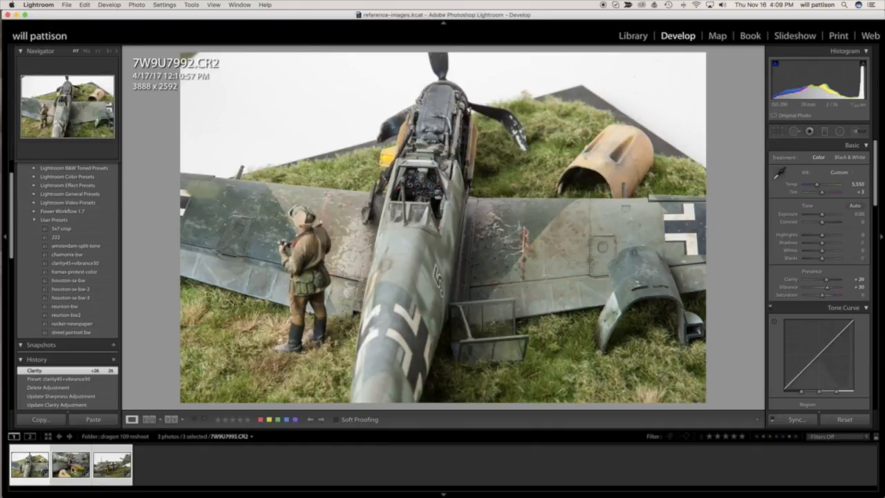
Review the synchronized adjustments on 7W9U8006.CR2 and 7W9U7995.CR2, ending on 7W9U8006.CR2.
{"action": "left_click", "coordinate": [110, 466]}
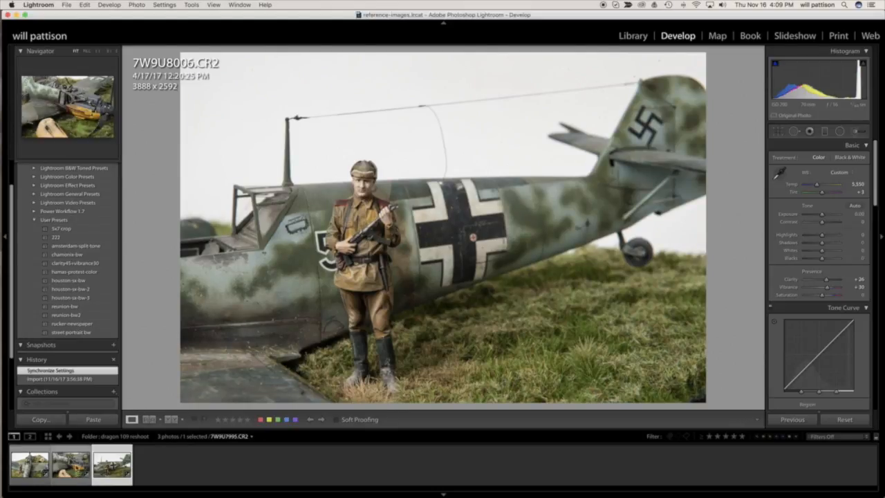
{"action": "left_click", "coordinate": [70, 464]}
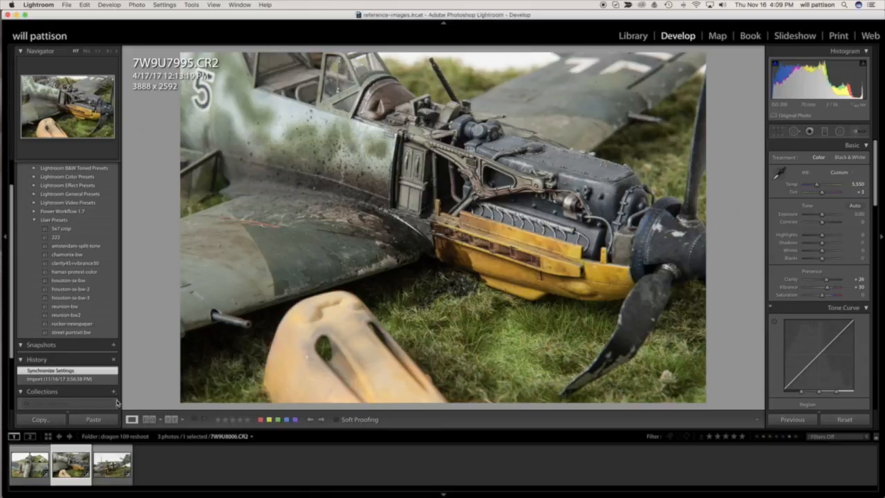
{"action": "left_click", "coordinate": [114, 467]}
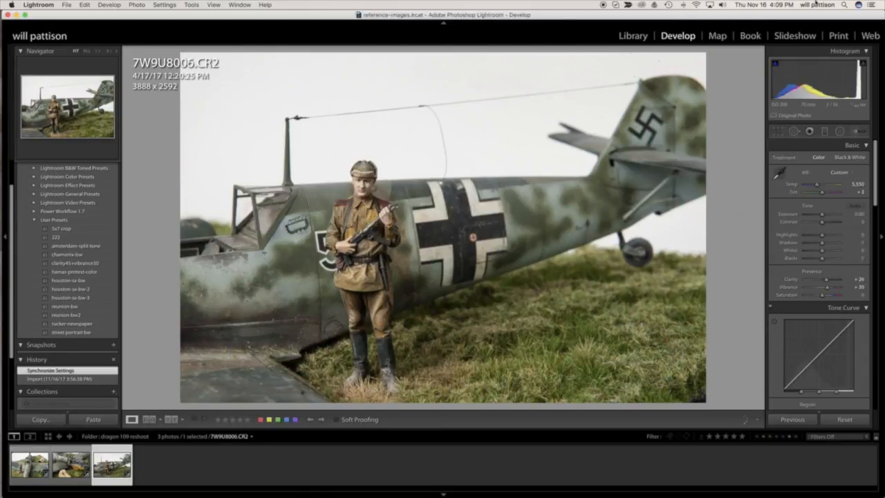
Crop 7W9U8006.CR2 at its original aspect ratio to about 3240 x 2160 pixels, trimming the upper and tail side of the frame.
{"action": "left_click", "coordinate": [778, 132]}
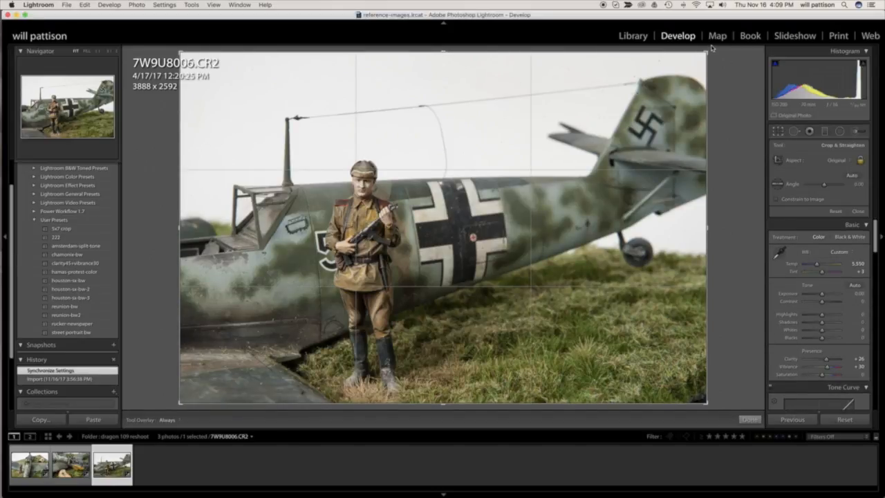
{"action": "left_click_drag", "start_coordinate": [707, 54], "coordinate": [627, 106]}
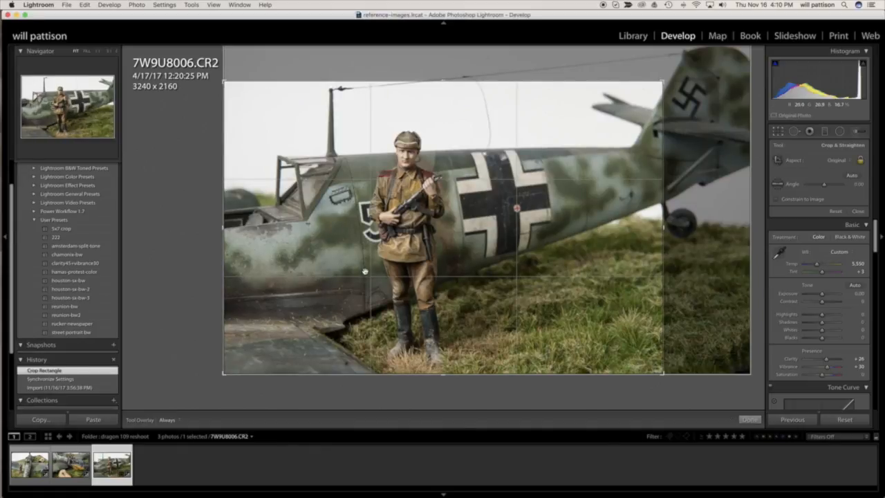
{"action": "key", "text": "Return"}
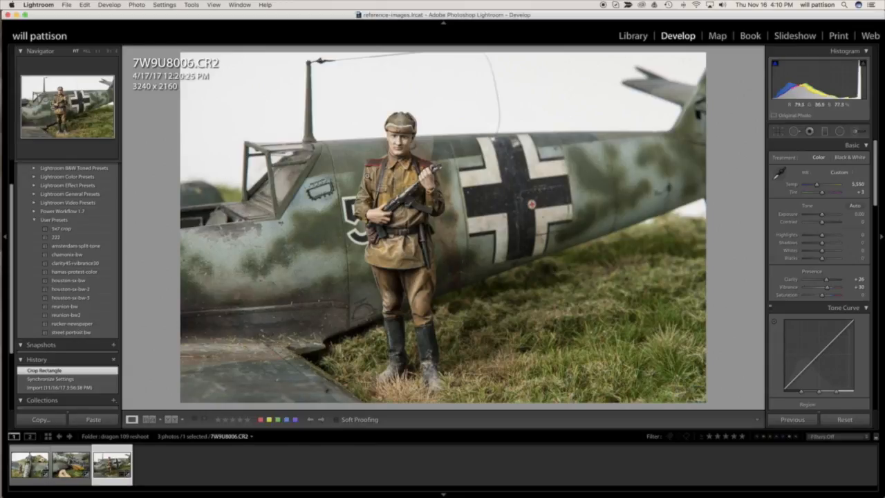
Select all three dragon 109 photos, starting from 7W9U7992.CR2, and set up their export from the Library with the full-res-archive preset.
{"action": "left_click", "coordinate": [30, 464]}
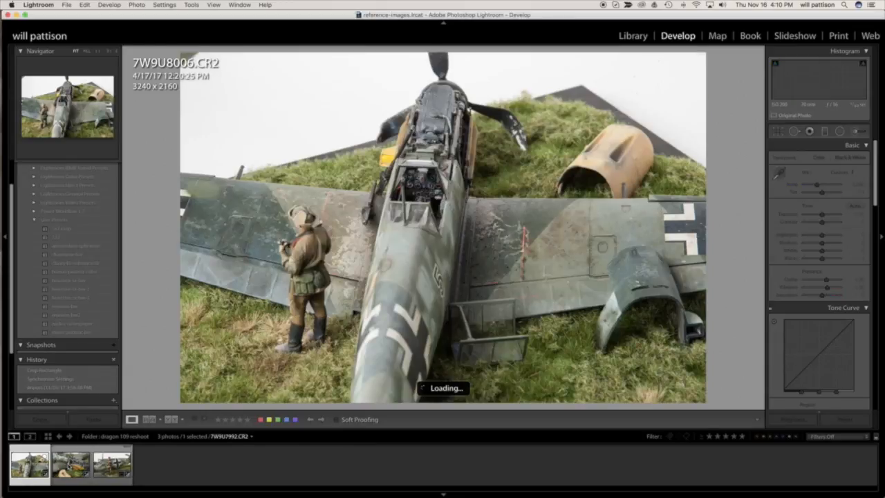
{"action": "key", "text": "super+a"}
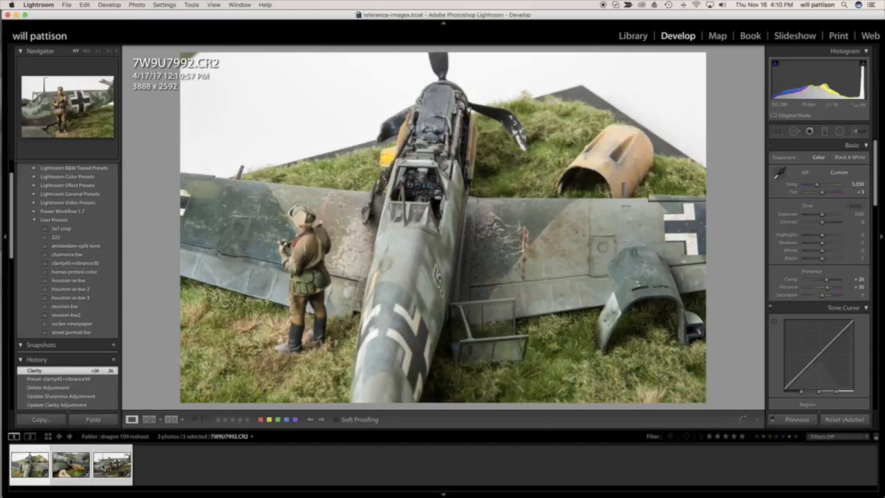
{"action": "left_click", "coordinate": [632, 36]}
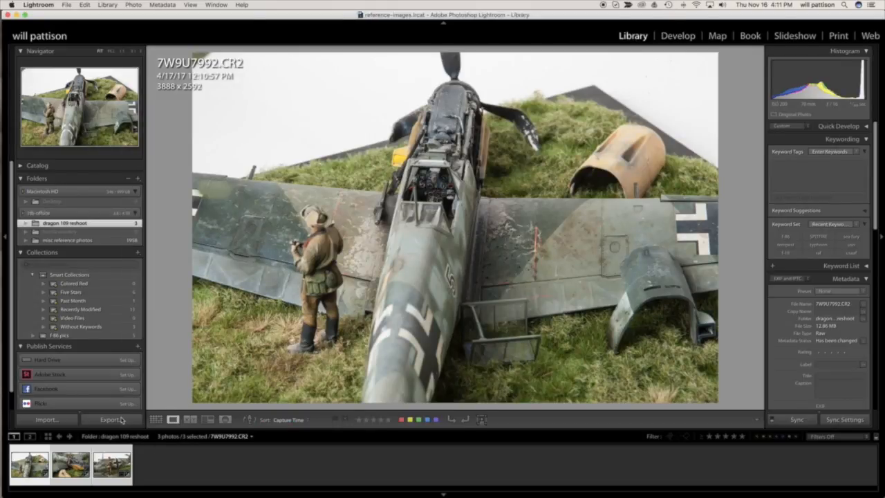
{"action": "left_click", "coordinate": [111, 419]}
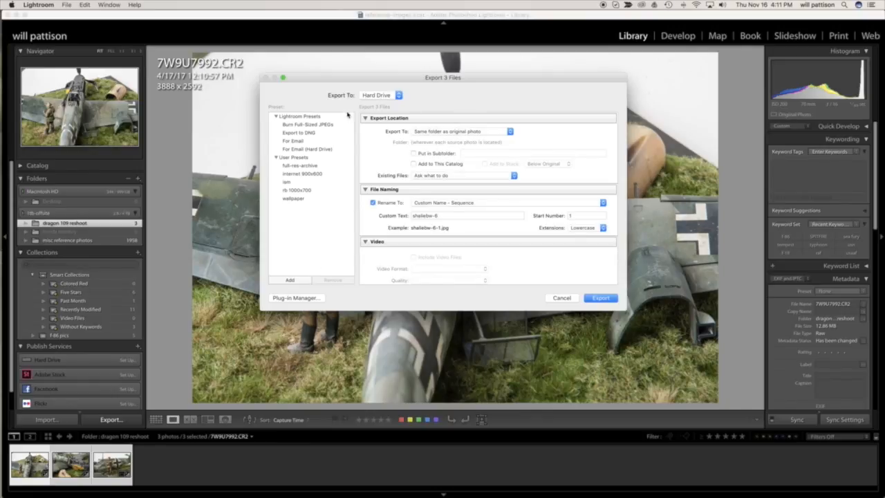
{"action": "left_click", "coordinate": [308, 169]}
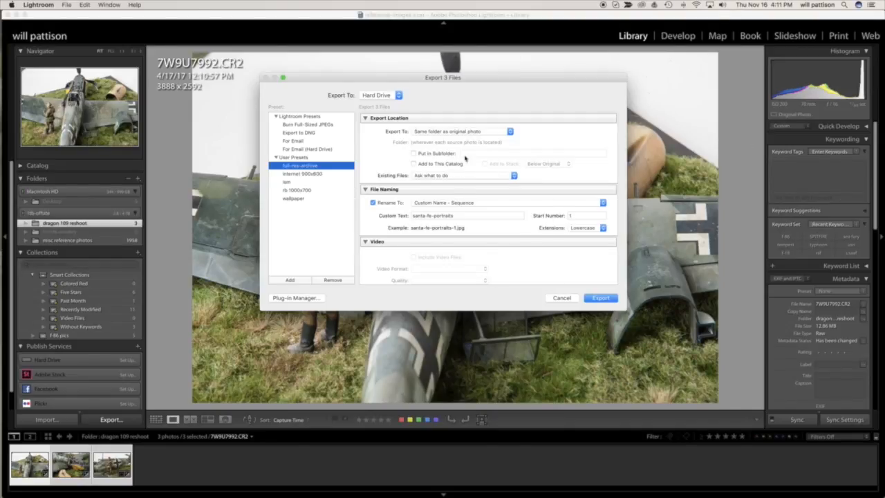
Set the custom text for the exported file names to lr-demo.
{"action": "left_click", "coordinate": [472, 216]}
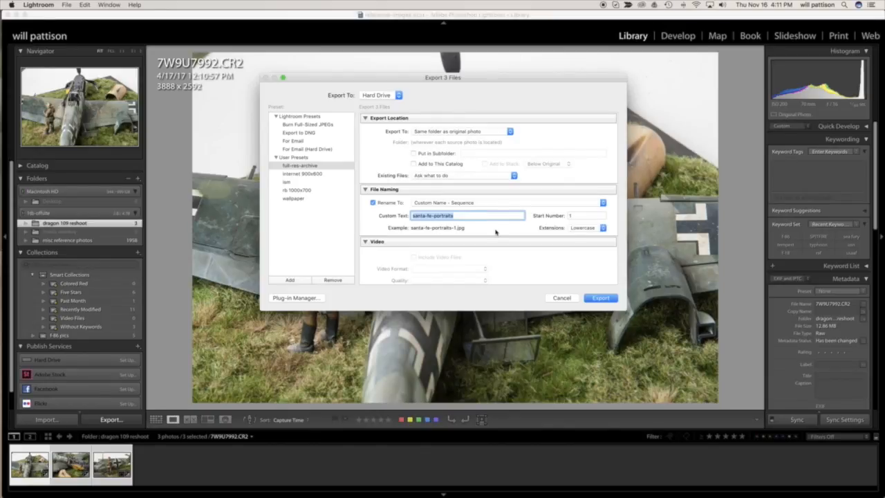
{"action": "type", "text": "lr-demo"}
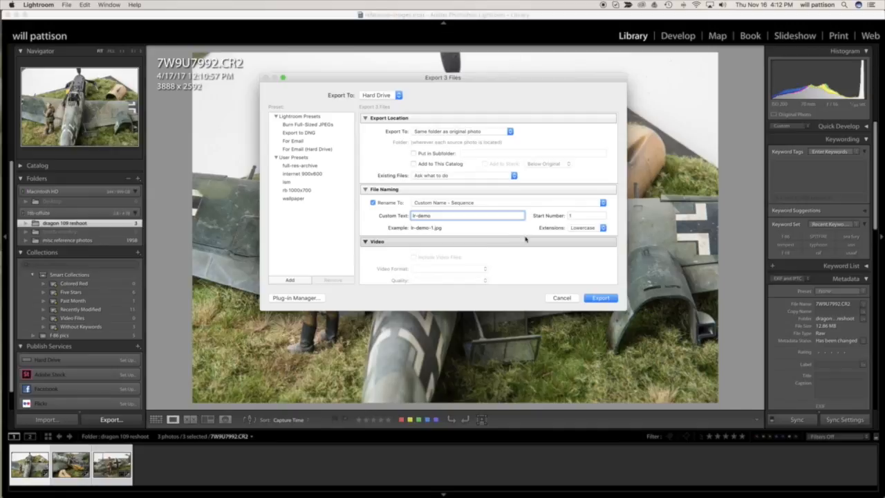
Review the remaining export settings, keep the watermark enabled, and export the three files.
{"action": "scroll", "coordinate": [521, 245], "scroll_direction": "down", "scroll_amount": 5}
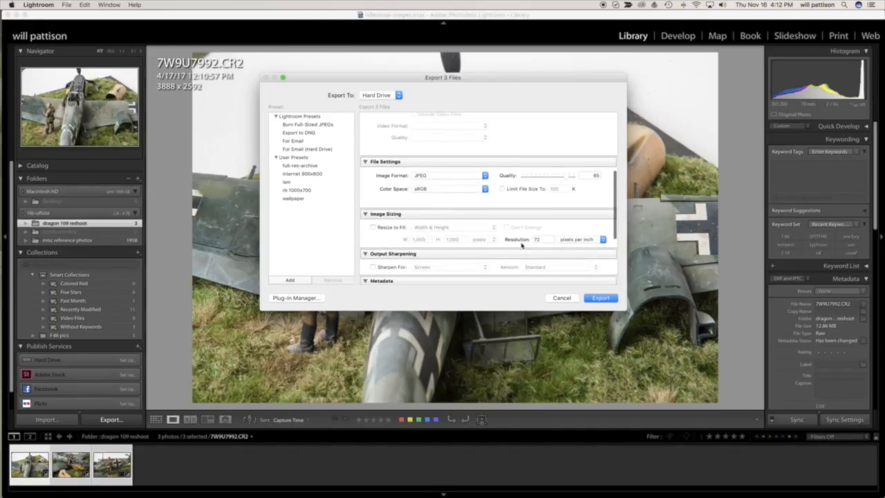
{"action": "scroll", "coordinate": [521, 246], "scroll_direction": "down", "scroll_amount": 3}
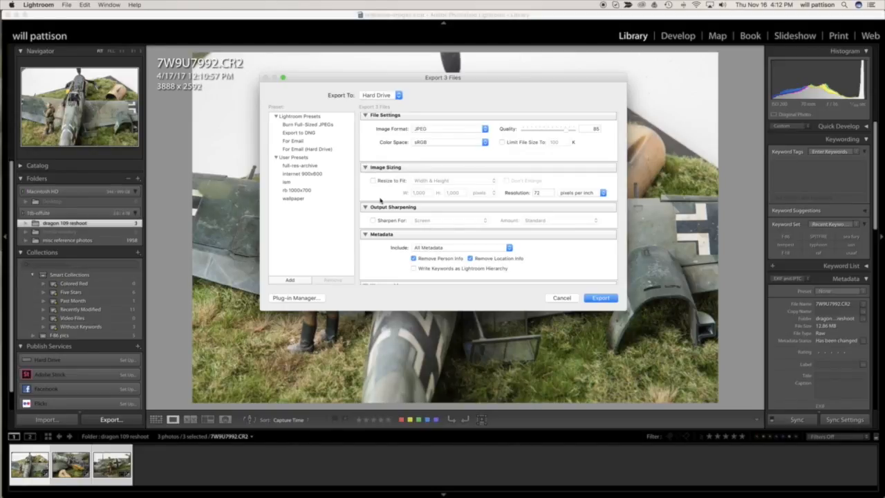
{"action": "scroll", "coordinate": [379, 195], "scroll_direction": "up", "scroll_amount": 1}
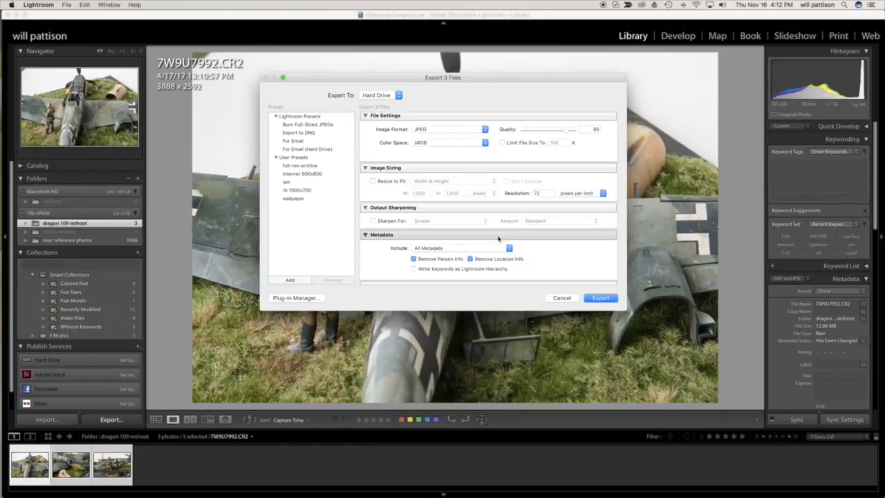
{"action": "scroll", "coordinate": [498, 238], "scroll_direction": "down", "scroll_amount": 3}
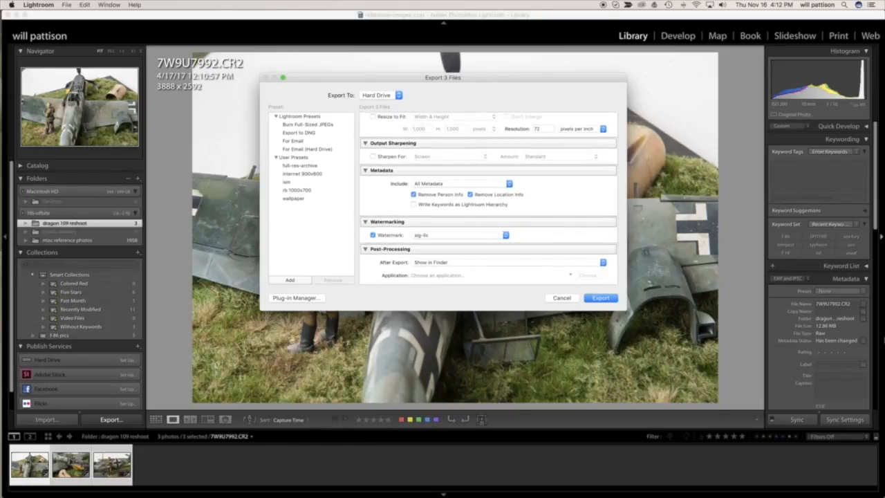
{"action": "left_click", "coordinate": [373, 236]}
{"action": "left_click", "coordinate": [373, 236]}
{"action": "left_click", "coordinate": [599, 298]}
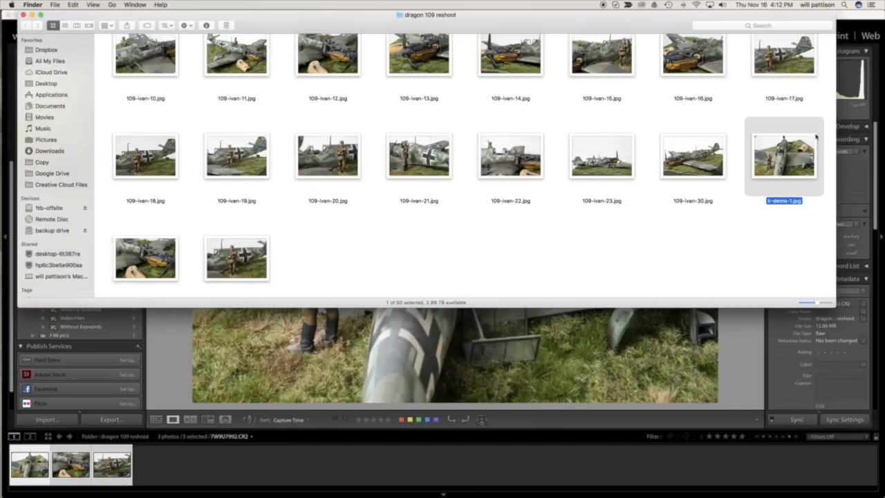
Locate the exported lr-demo files in the dragon 109 reshoot folder in Finder.
{"action": "left_click", "coordinate": [755, 233]}
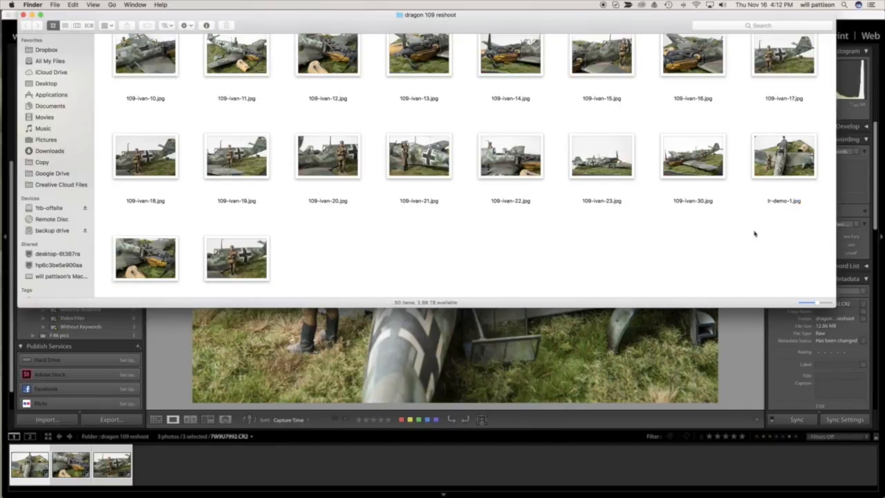
{"action": "left_click", "coordinate": [792, 170]}
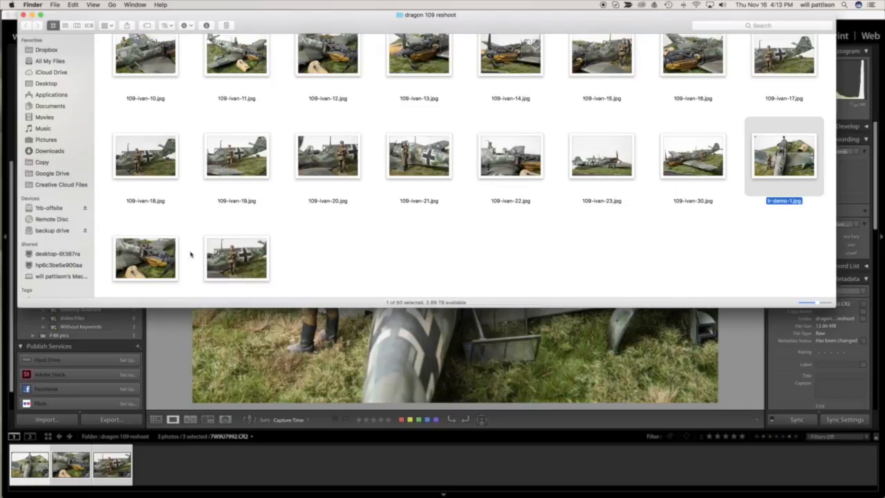
{"action": "scroll", "coordinate": [392, 276], "scroll_direction": "down", "scroll_amount": 1}
{"action": "scroll", "coordinate": [392, 277], "scroll_direction": "down", "scroll_amount": 1}
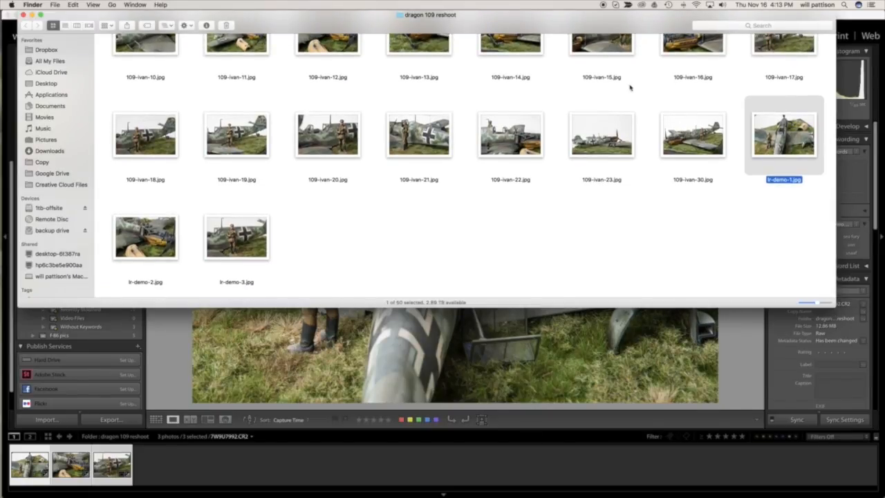
Open lr-demo-3.jpg in Preview to check the crop and watermark, and close the image and the Finder window.
{"action": "double_click", "coordinate": [232, 239]}
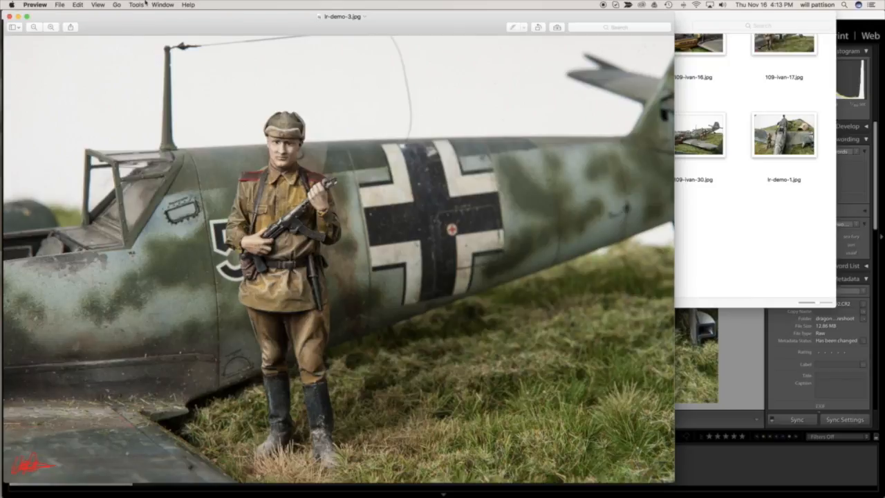
{"action": "left_click", "coordinate": [9, 17]}
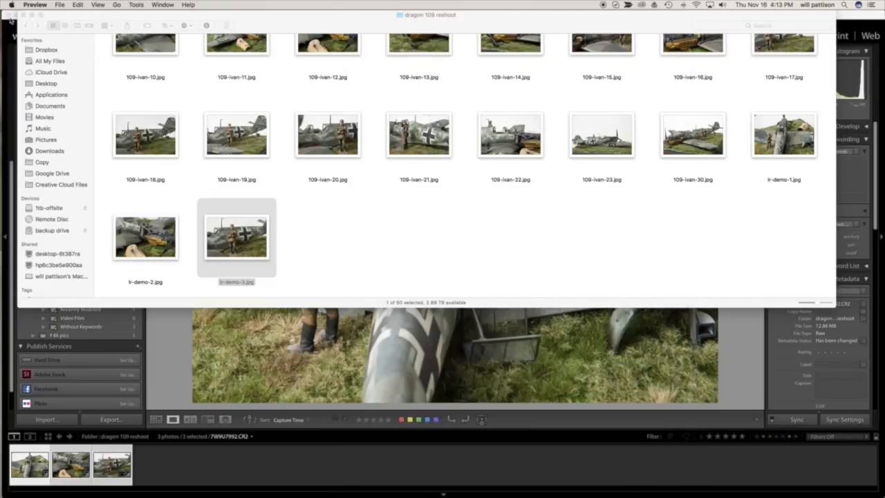
{"action": "left_click", "coordinate": [345, 236]}
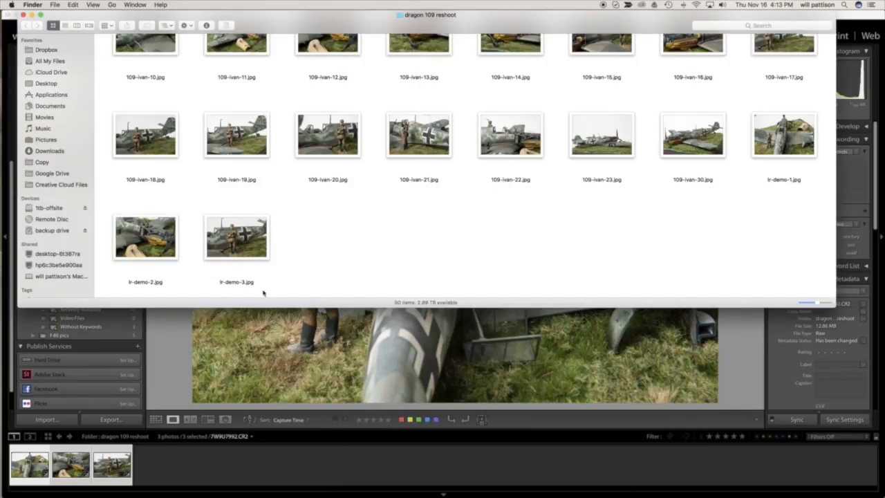
{"action": "left_click", "coordinate": [24, 14]}
{"action": "left_click", "coordinate": [24, 14]}
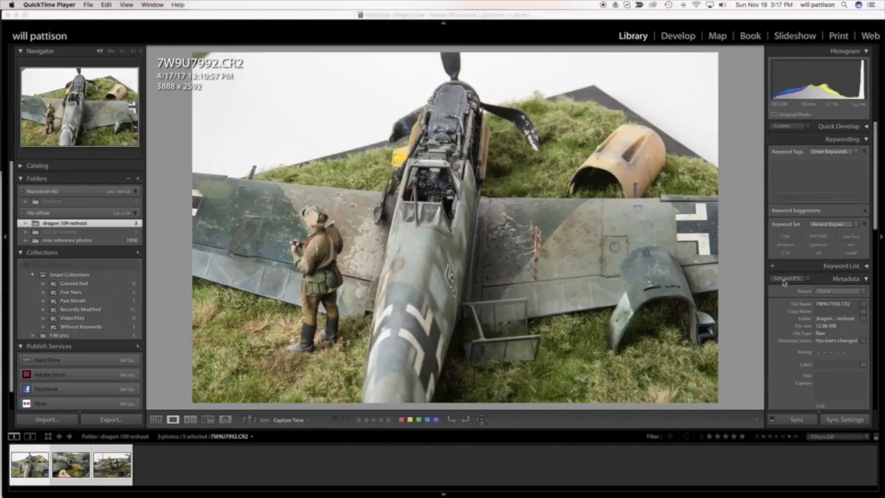
Return to Lightroom and examine the file and EXIF metadata of 7W9U7992.CR2, including exposure, ISO, focal length and lens.
{"action": "left_click", "coordinate": [876, 182]}
{"action": "scroll", "coordinate": [877, 190], "scroll_direction": "down", "scroll_amount": 5}
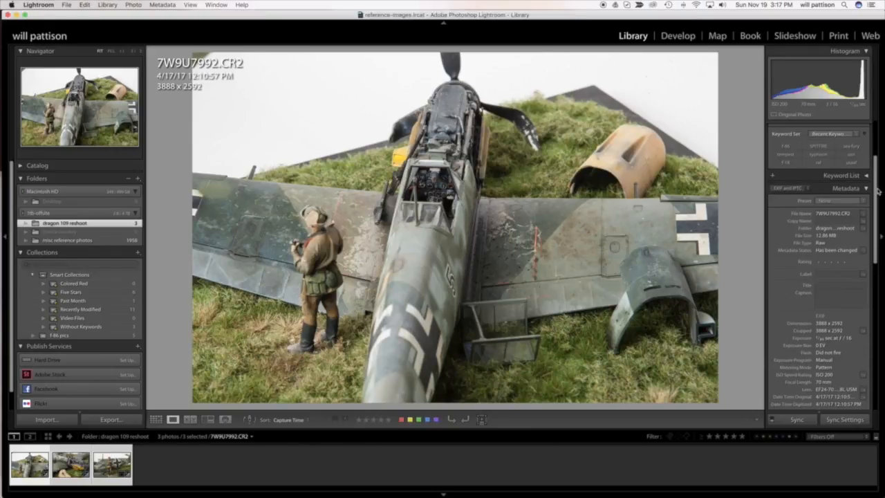
{"action": "scroll", "coordinate": [876, 197], "scroll_direction": "down", "scroll_amount": 3}
{"action": "scroll", "coordinate": [876, 199], "scroll_direction": "up", "scroll_amount": 2}
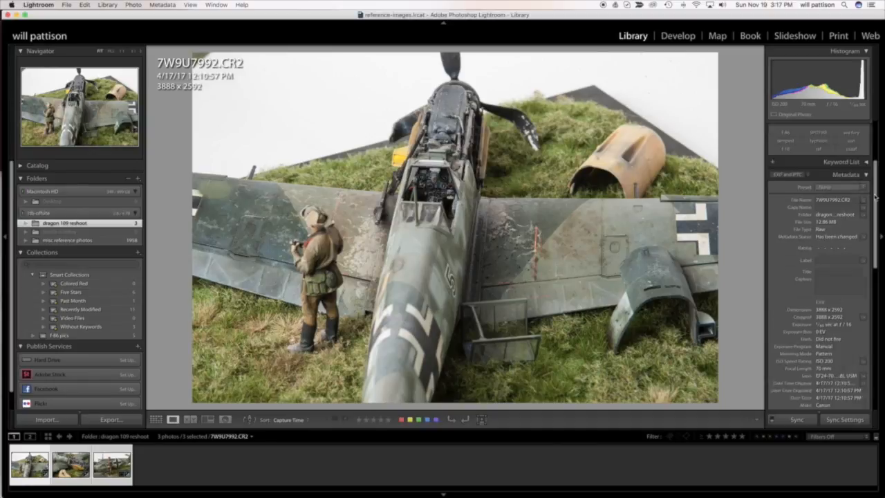
{"action": "scroll", "coordinate": [876, 203], "scroll_direction": "down", "scroll_amount": 5}
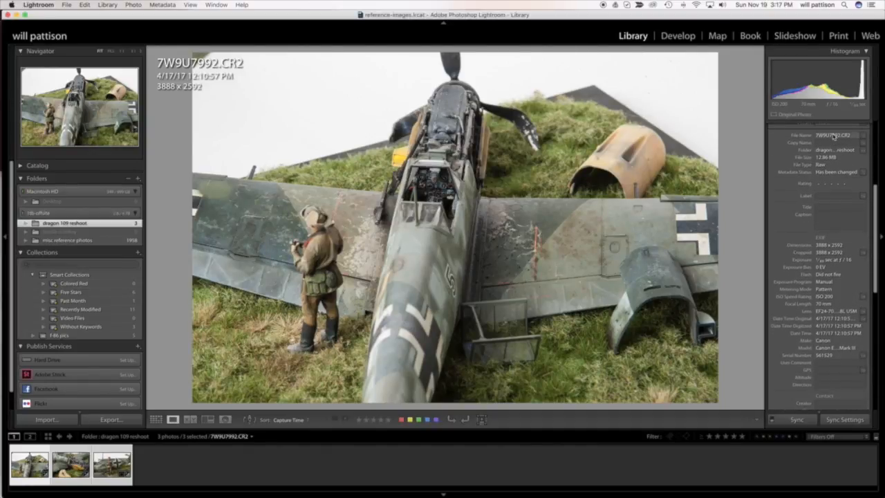
{"action": "scroll", "coordinate": [832, 146], "scroll_direction": "down", "scroll_amount": 1}
{"action": "scroll", "coordinate": [830, 273], "scroll_direction": "down", "scroll_amount": 1}
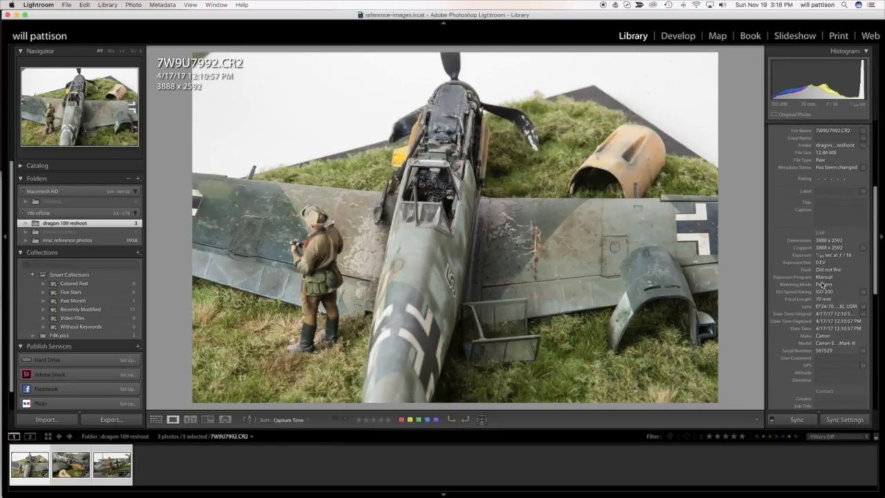